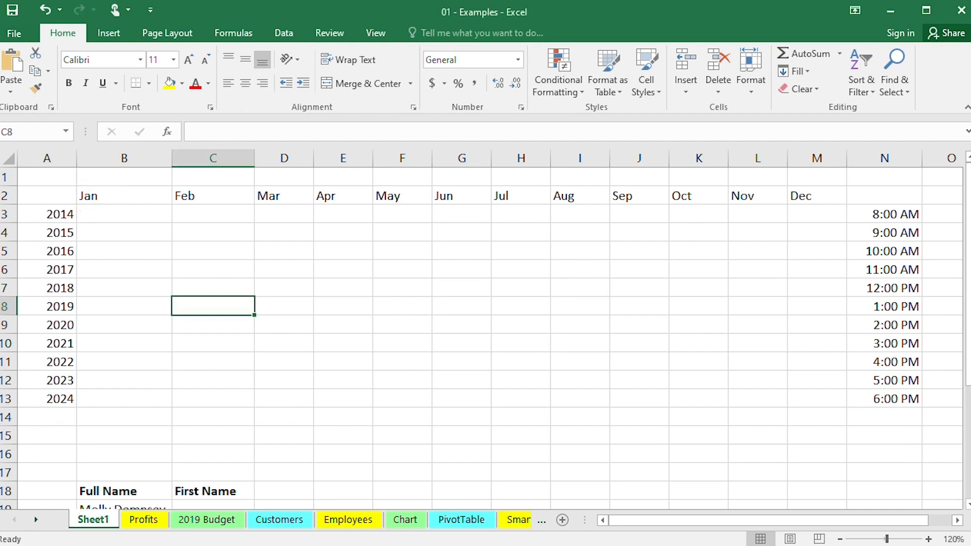
# Step: Fill the month series down column B from Jan in B2 through Dec in B13
pyautogui.click(86, 195)
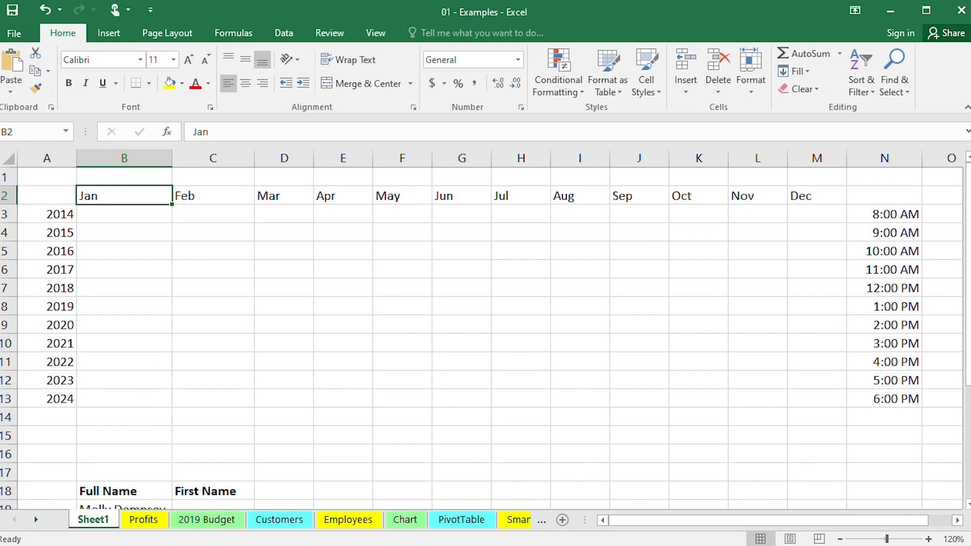
pyautogui.moveTo(172, 204); pyautogui.dragTo(170, 204)
pyautogui.moveTo(172, 204); pyautogui.dragTo(163, 405)
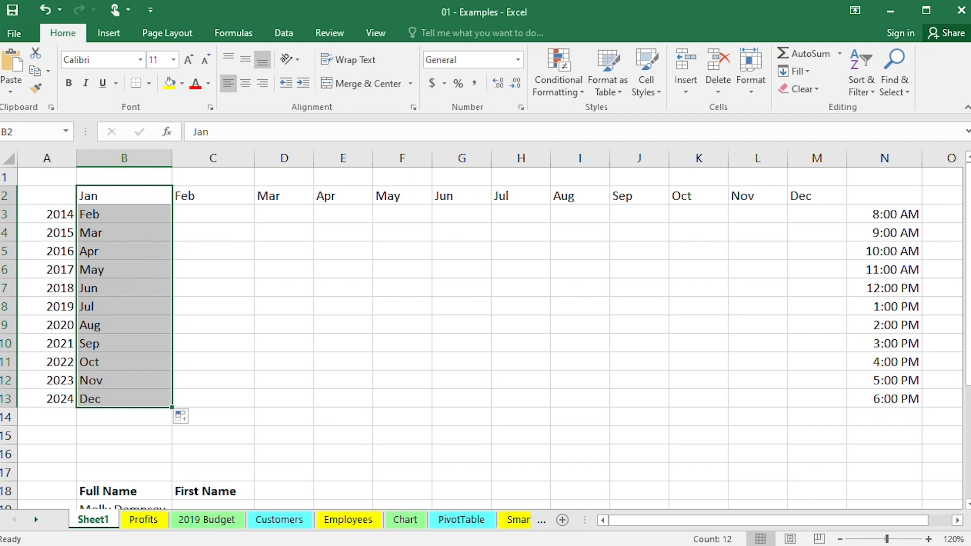
pyautogui.click(218, 274)
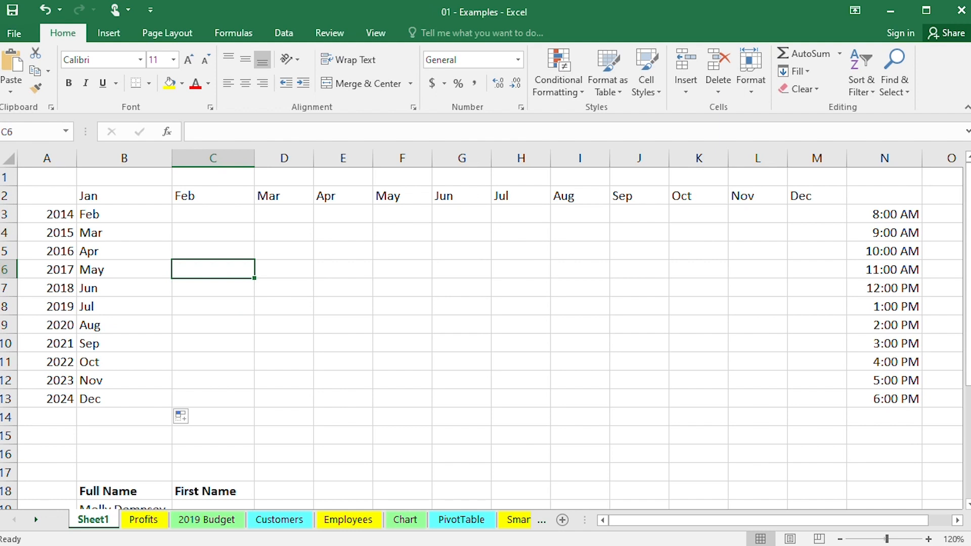
pyautogui.click(305, 309)
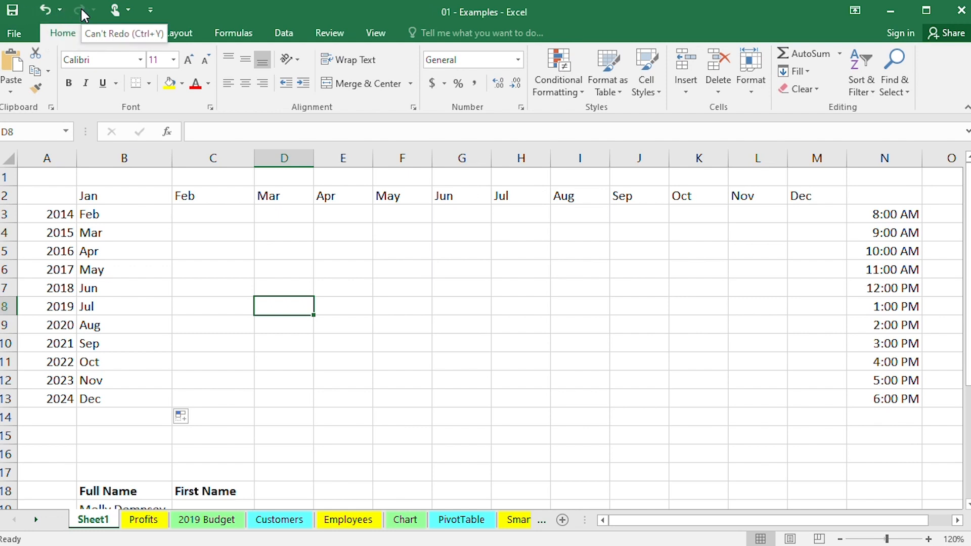
# Step: Undo and redo the month fill in column B, two times in a row
pyautogui.click(46, 11)
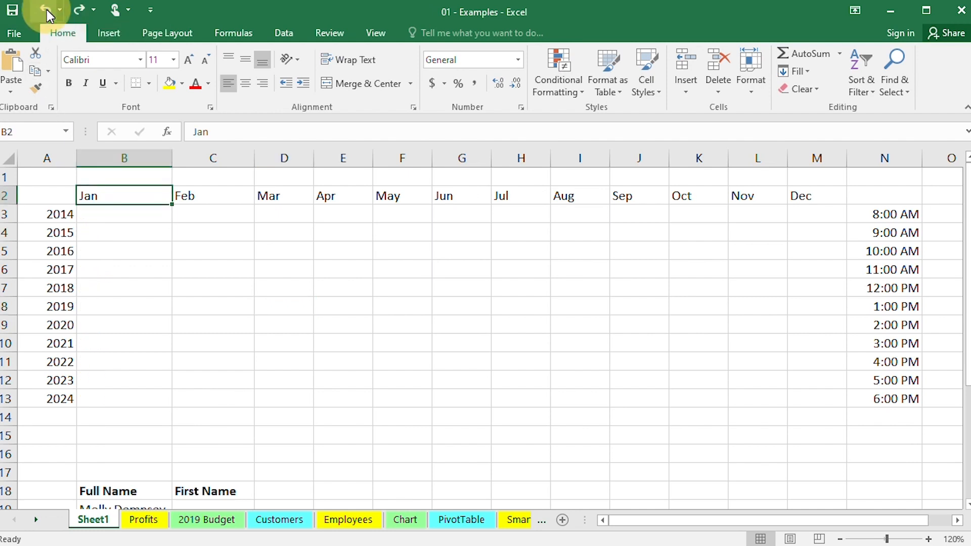
pyautogui.click(79, 10)
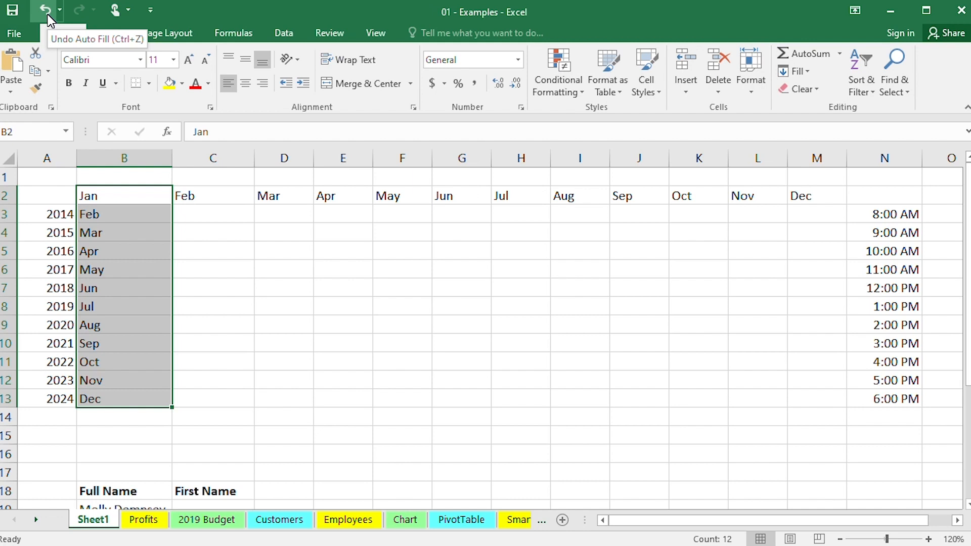
pyautogui.click(349, 287)
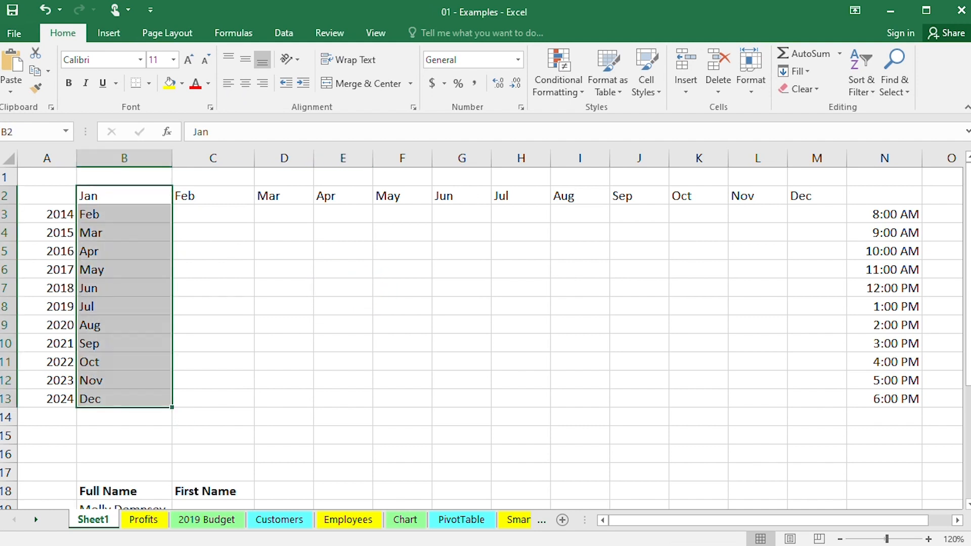
pyautogui.hotkey('ctrl', 'z')
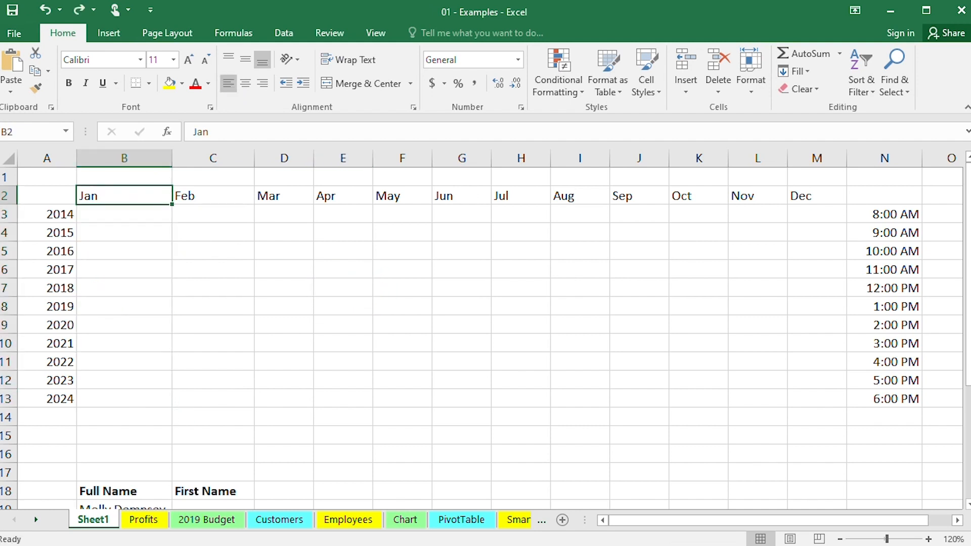
pyautogui.hotkey('ctrl', 'y')
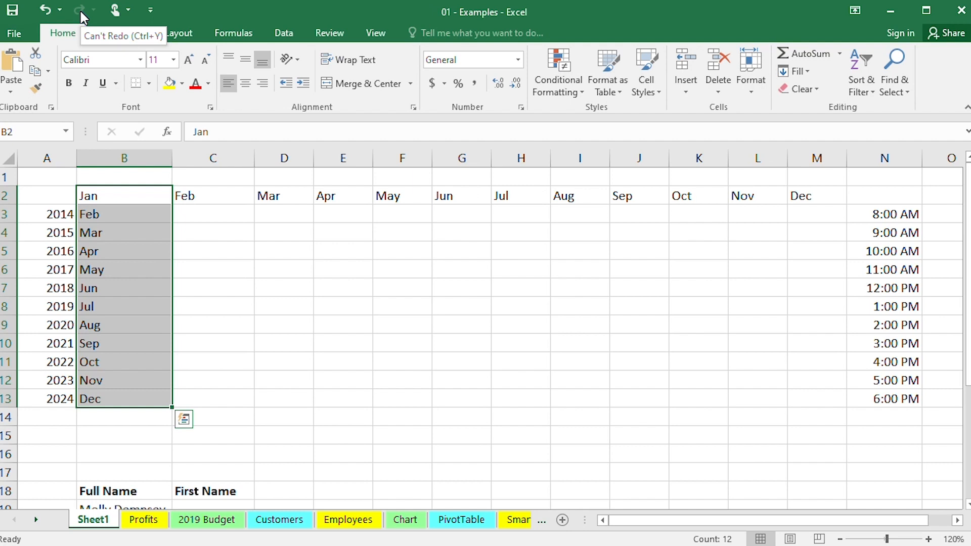
pyautogui.click(514, 377)
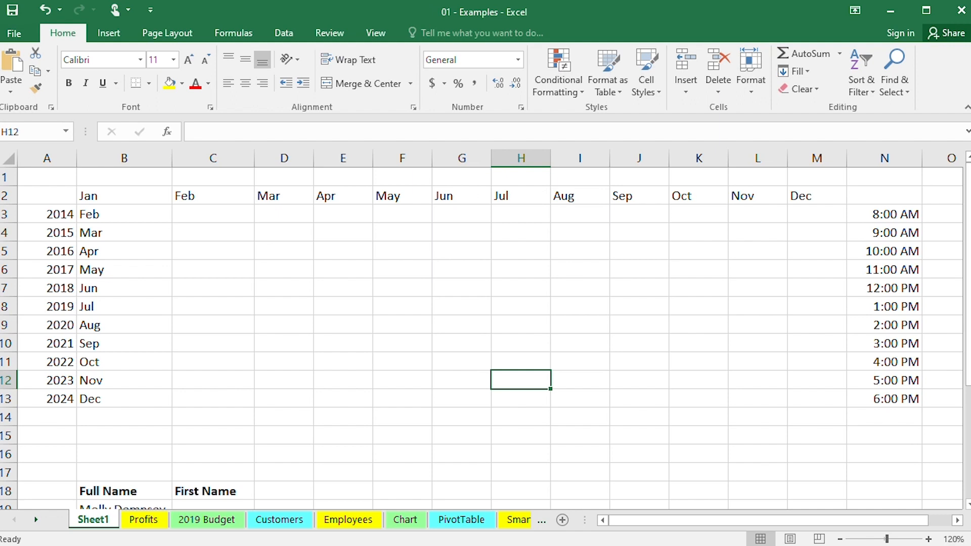
pyautogui.click(256, 325)
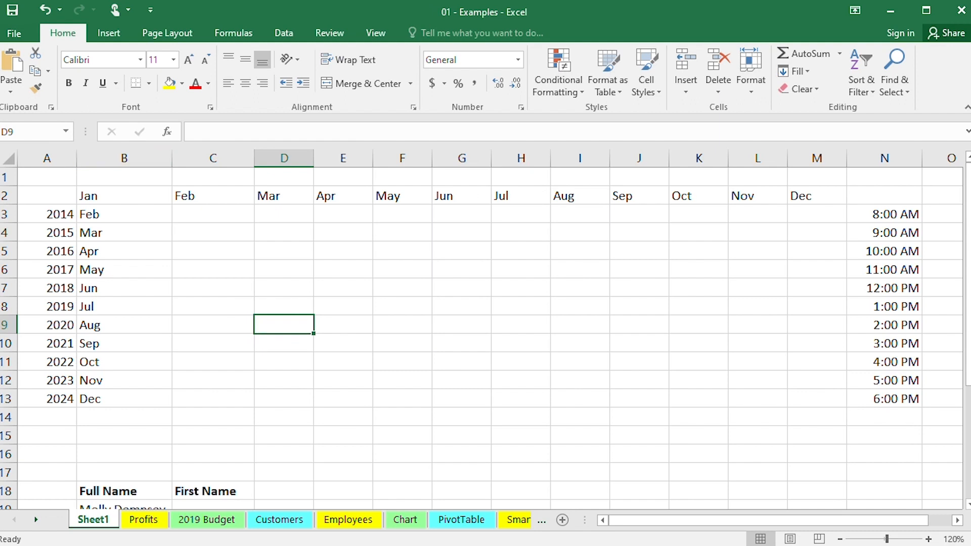
# Step: Widen column A slightly, and narrow column N while keeping it wide enough to show its full times
pyautogui.click(77, 162)
pyautogui.moveTo(77, 161); pyautogui.dragTo(80, 161)
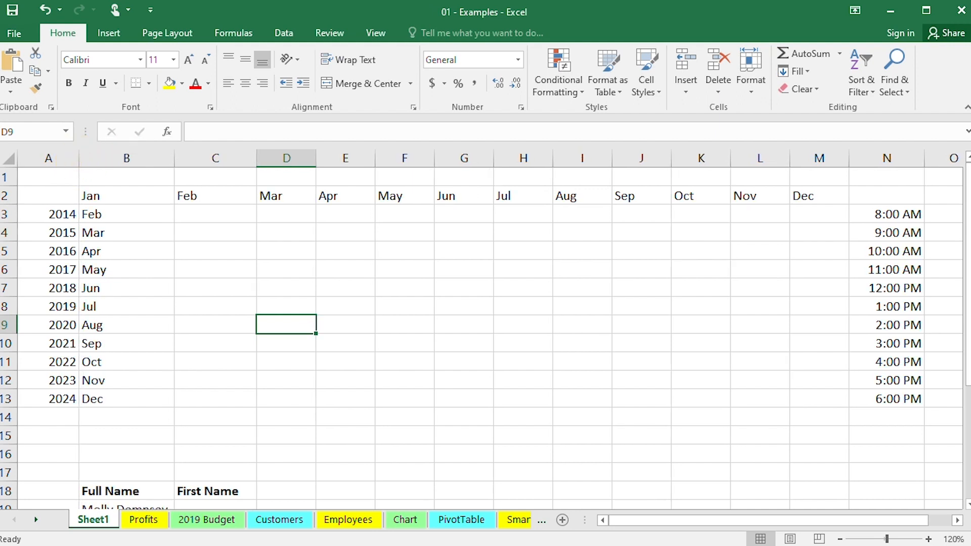
pyautogui.moveTo(924, 158); pyautogui.dragTo(890, 159)
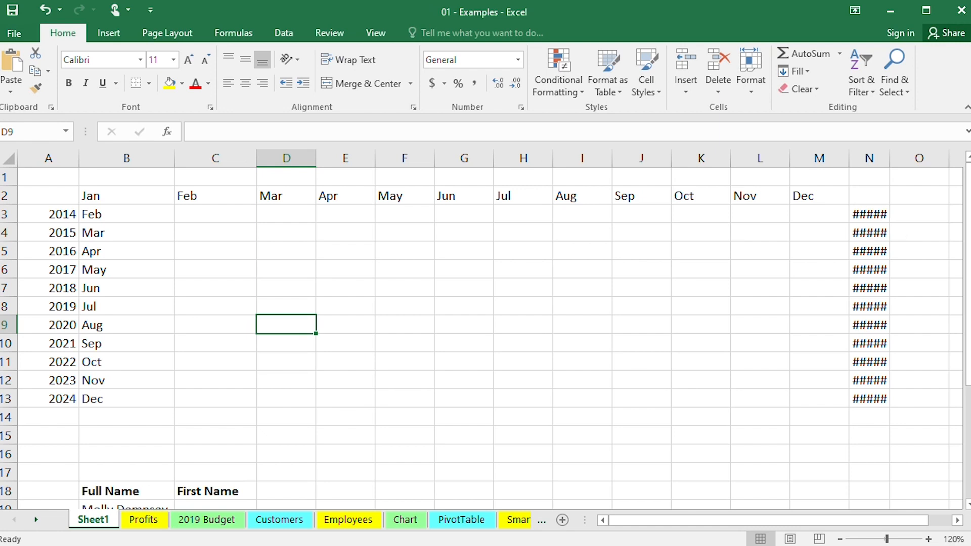
pyautogui.moveTo(889, 158); pyautogui.dragTo(918, 158)
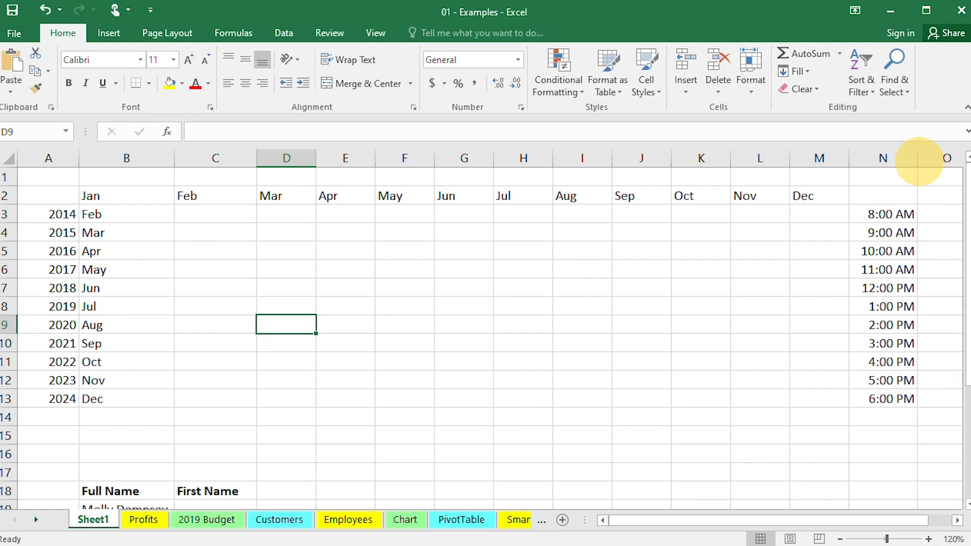
pyautogui.moveTo(919, 162); pyautogui.dragTo(917, 158)
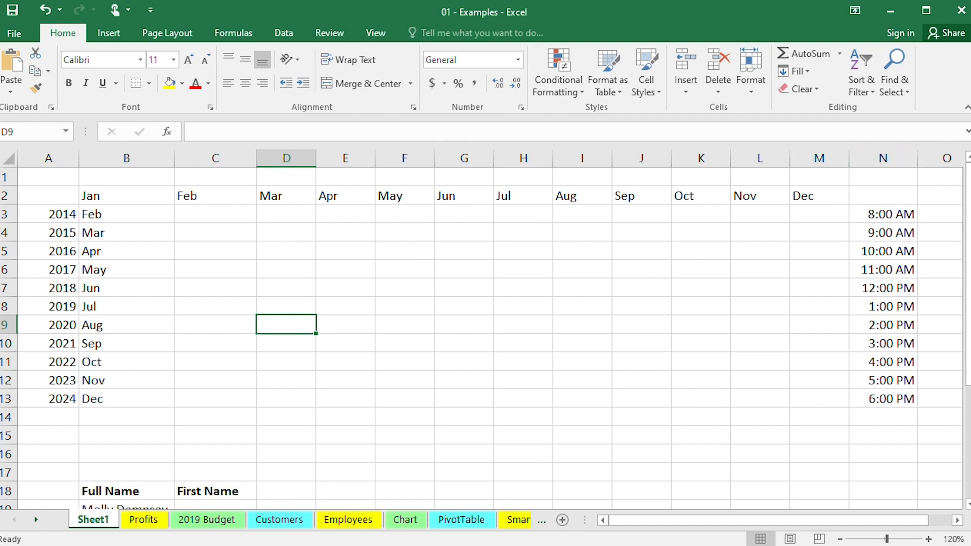
# Step: Reduce the height of row 9 slightly
pyautogui.moveTo(8, 334)
pyautogui.mouseDown()
pyautogui.moveTo(8, 348)
pyautogui.moveTo(7, 333)
pyautogui.mouseUp()
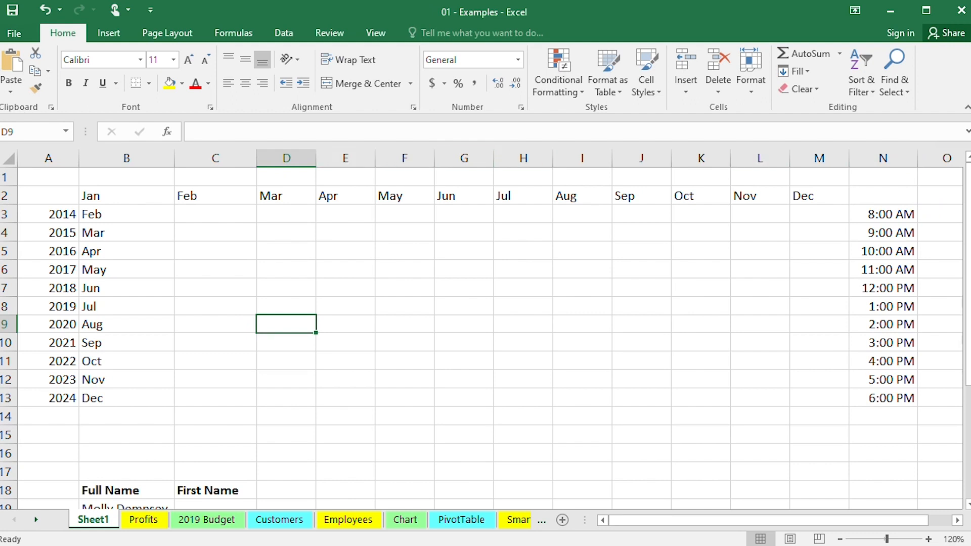
pyautogui.scroll(-1, 486, 334)
pyautogui.scroll(1, 485, 334)
# Step: Enter 123, 245, 3652 and 376 across cells C4 to F4
pyautogui.click(216, 233)
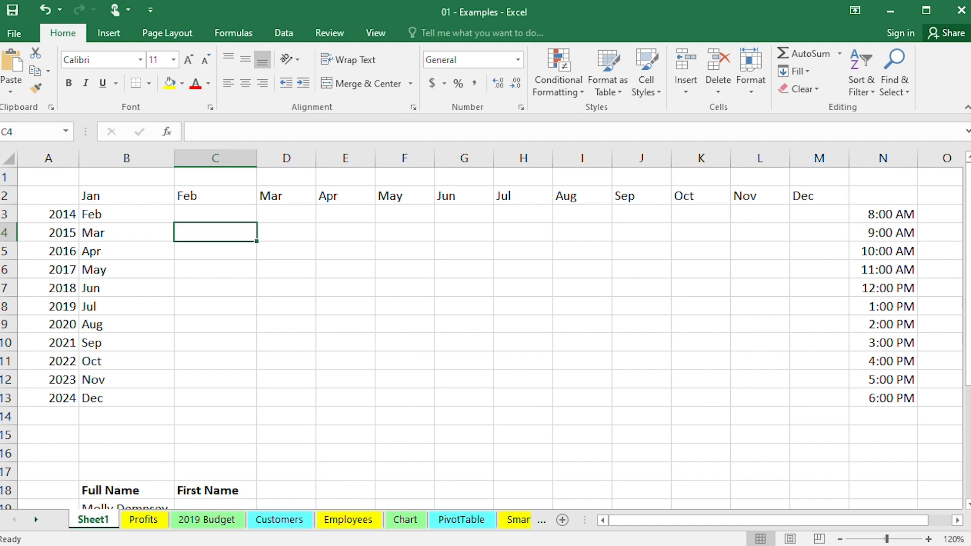
pyautogui.write('123')
pyautogui.press('Tab')
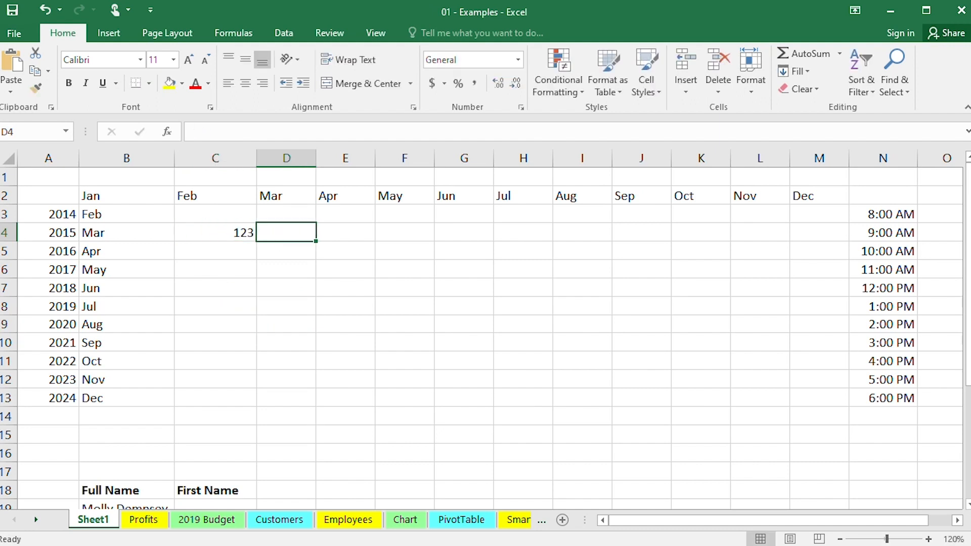
pyautogui.write('245')
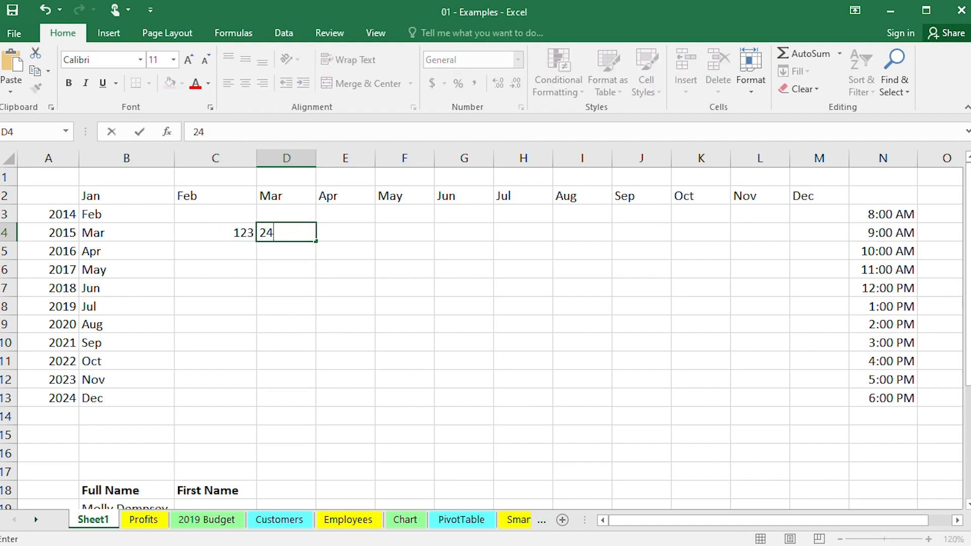
pyautogui.press('Tab')
pyautogui.write('3652')
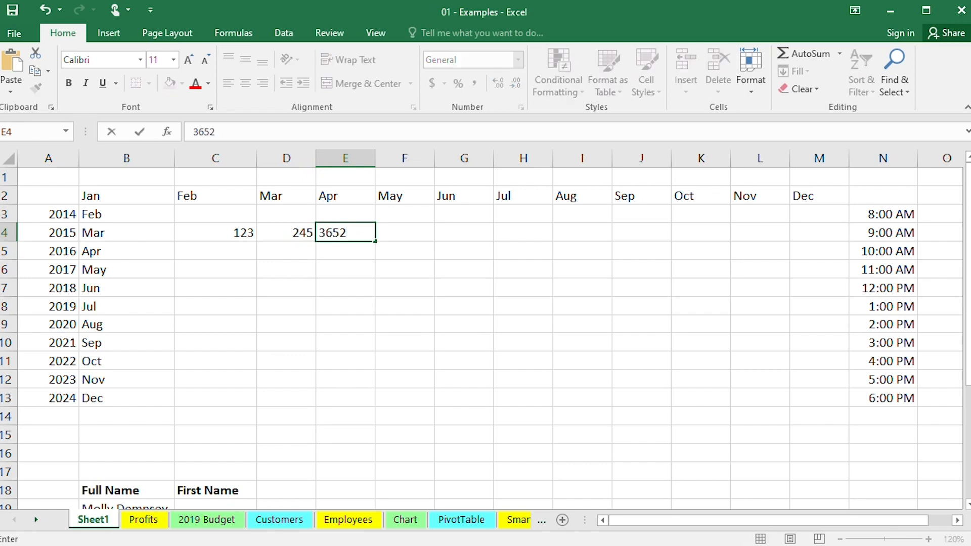
pyautogui.press('Tab')
pyautogui.write('376')
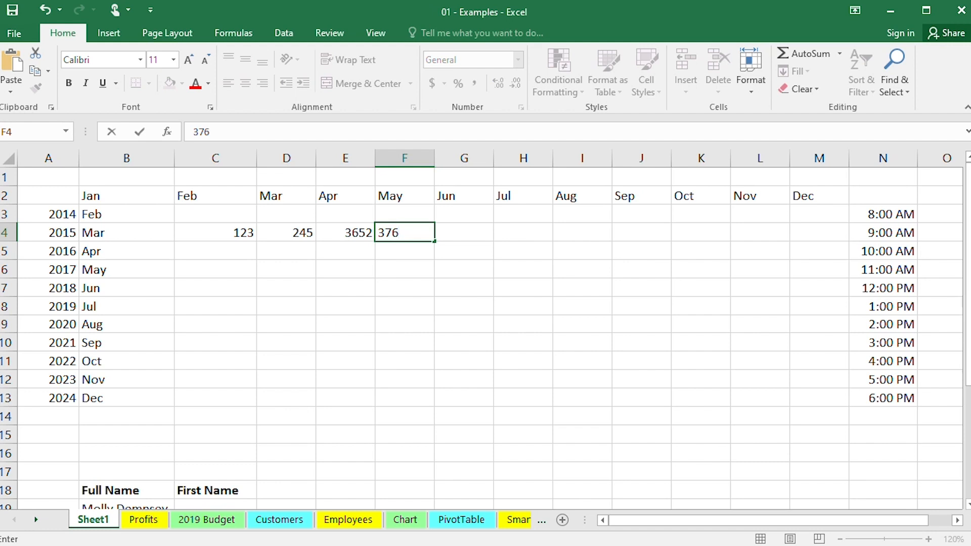
pyautogui.click(281, 270)
pyautogui.click(404, 288)
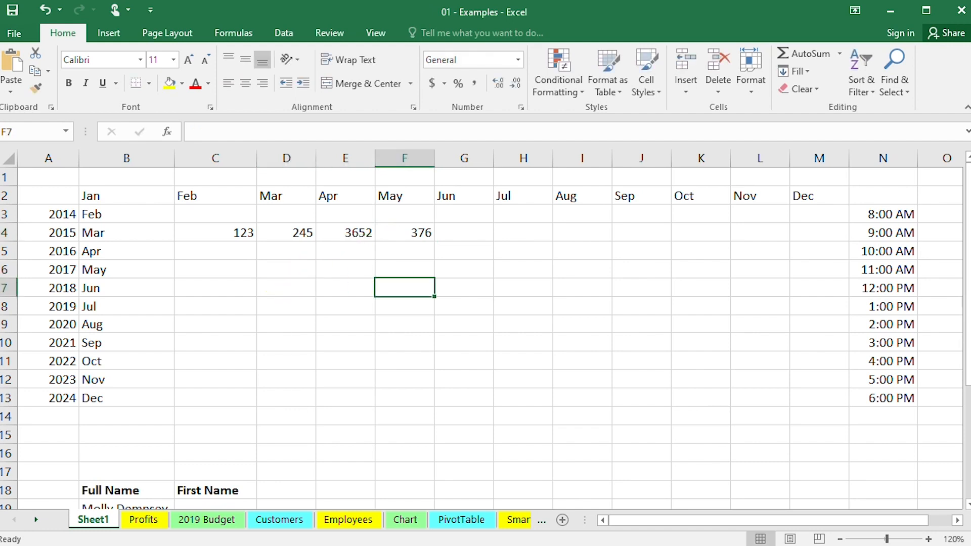
# Step: Undo the last entry in cell F4 and redo it
pyautogui.moveTo(237, 232); pyautogui.dragTo(407, 235)
pyautogui.hotkey('ctrl', 'z')
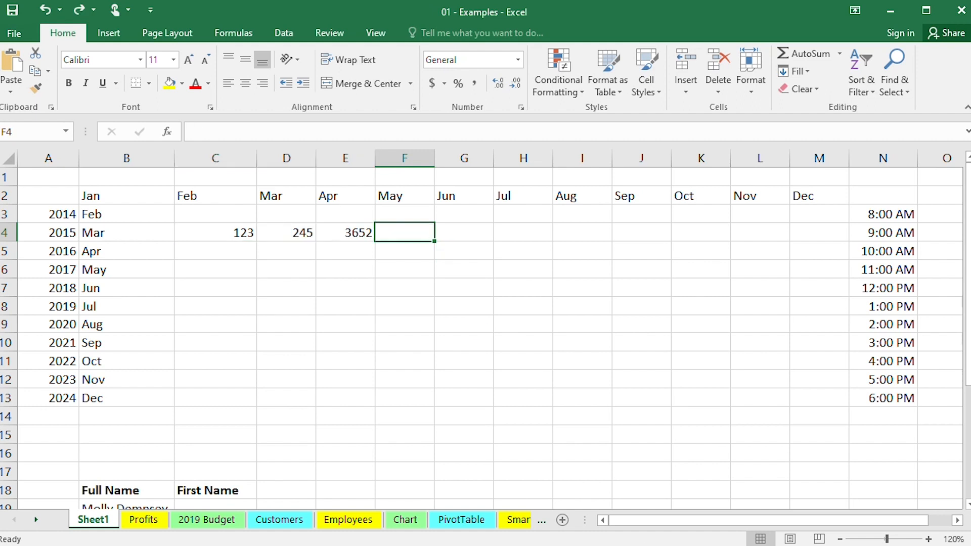
pyautogui.click(78, 9)
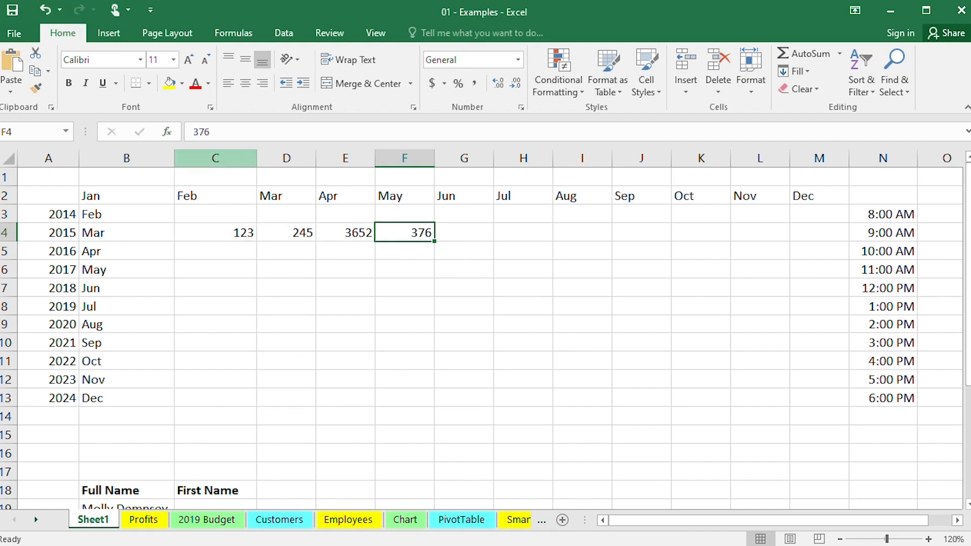
# Step: Copy the four values in C4:F4, paste them starting at H4, and clear the copy marker
pyautogui.moveTo(230, 233); pyautogui.dragTo(404, 233)
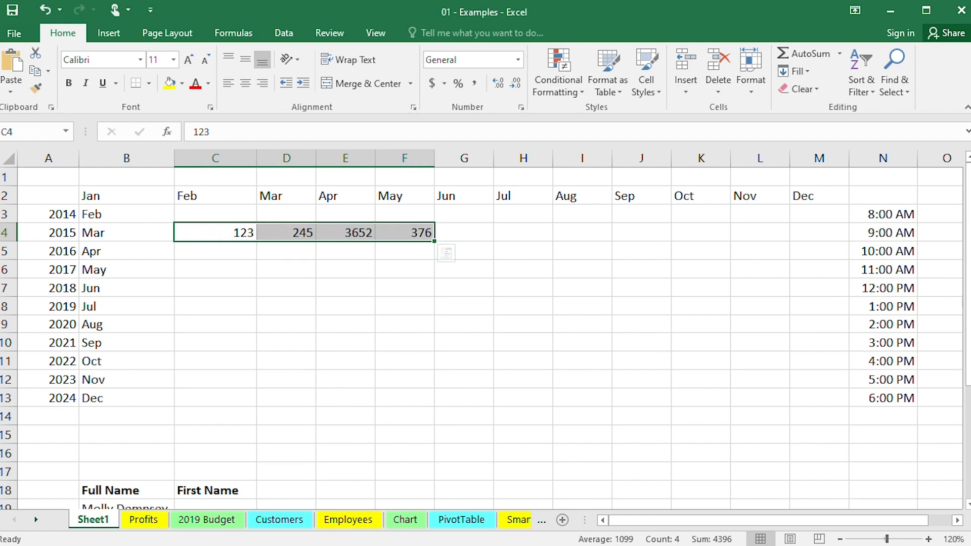
pyautogui.hotkey('ctrl', 'c')
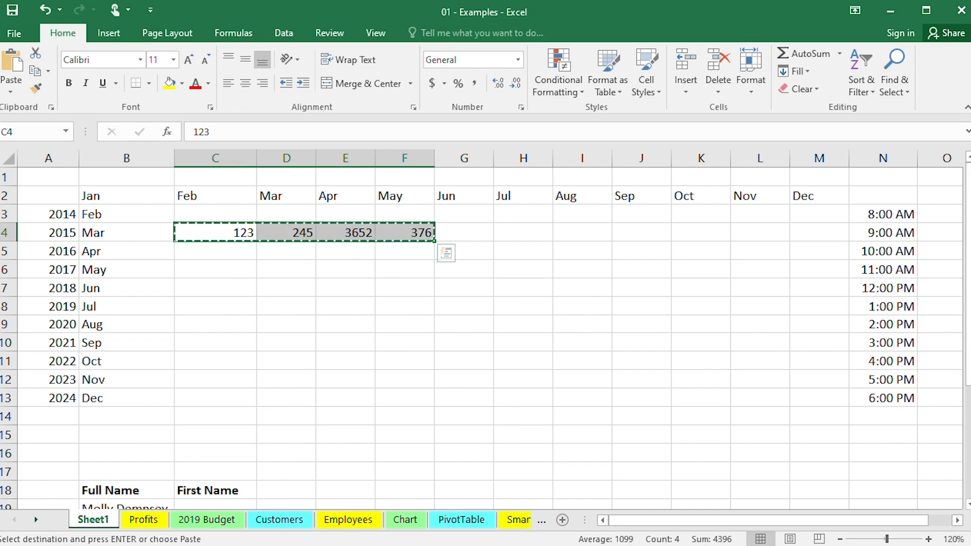
pyautogui.hotkey('ctrl', 'q')
pyautogui.click(283, 250)
pyautogui.click(220, 245)
pyautogui.click(222, 234)
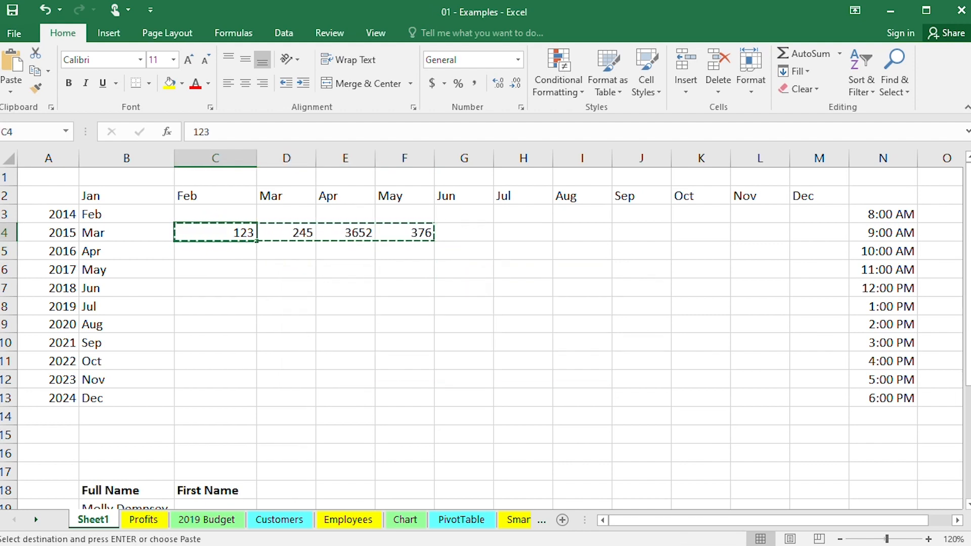
pyautogui.click(221, 267)
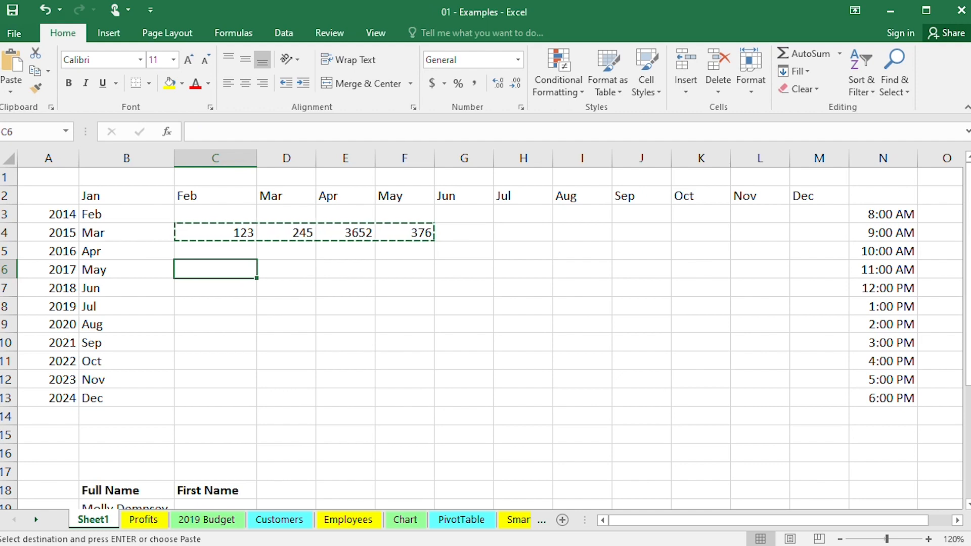
pyautogui.click(405, 269)
pyautogui.click(523, 232)
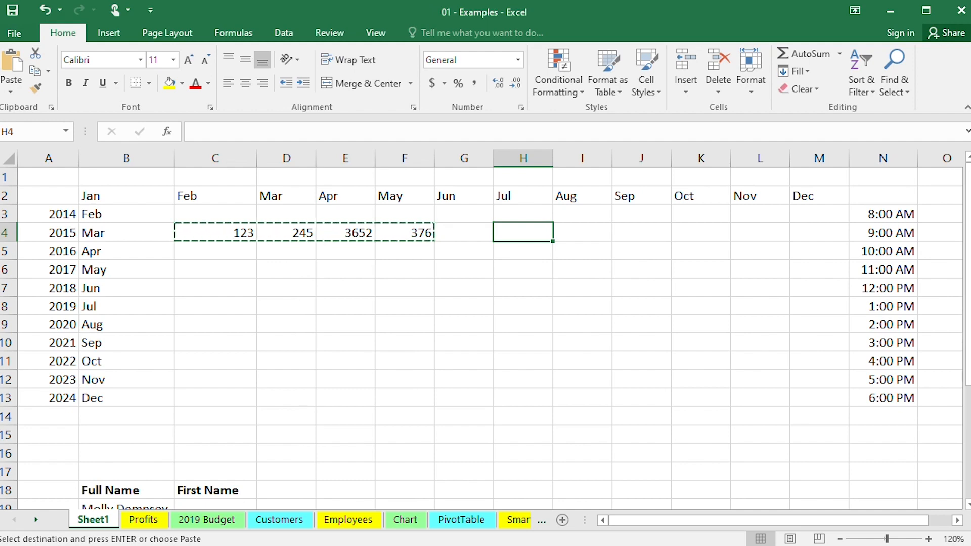
pyautogui.hotkey('ctrl', 'v')
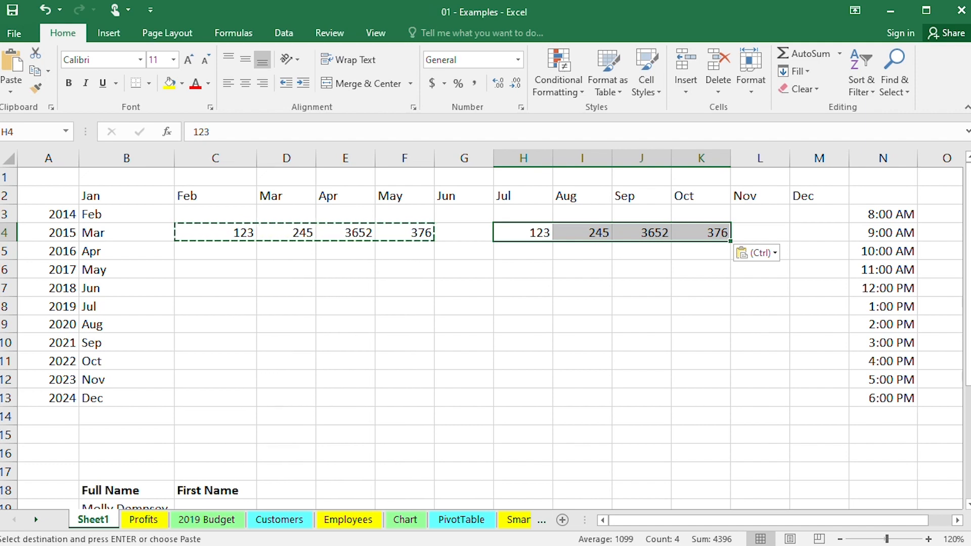
pyautogui.click(641, 268)
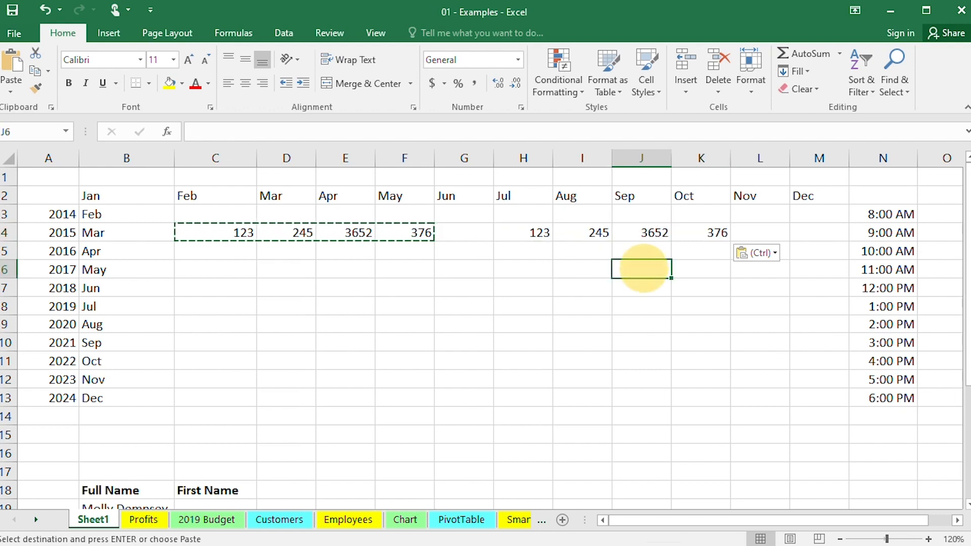
pyautogui.click(405, 306)
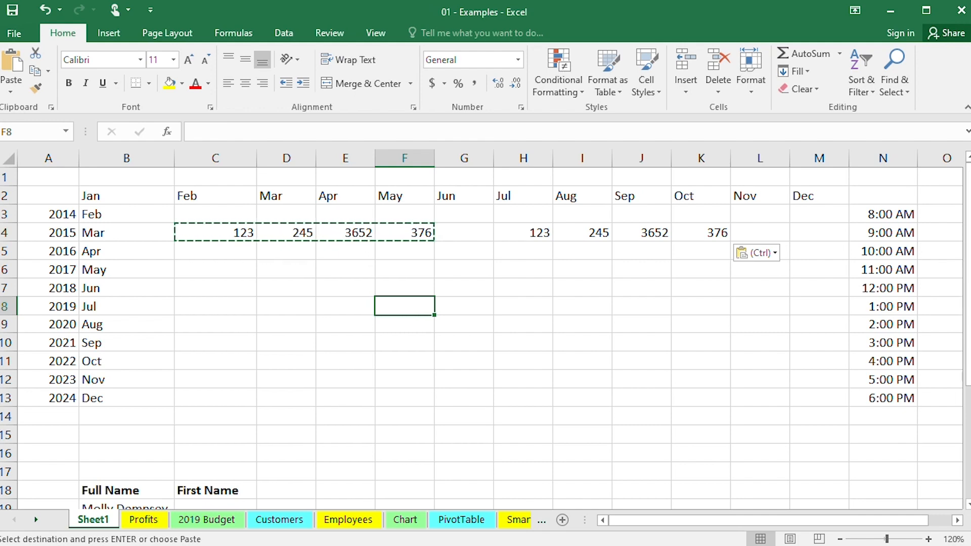
pyautogui.press('Escape')
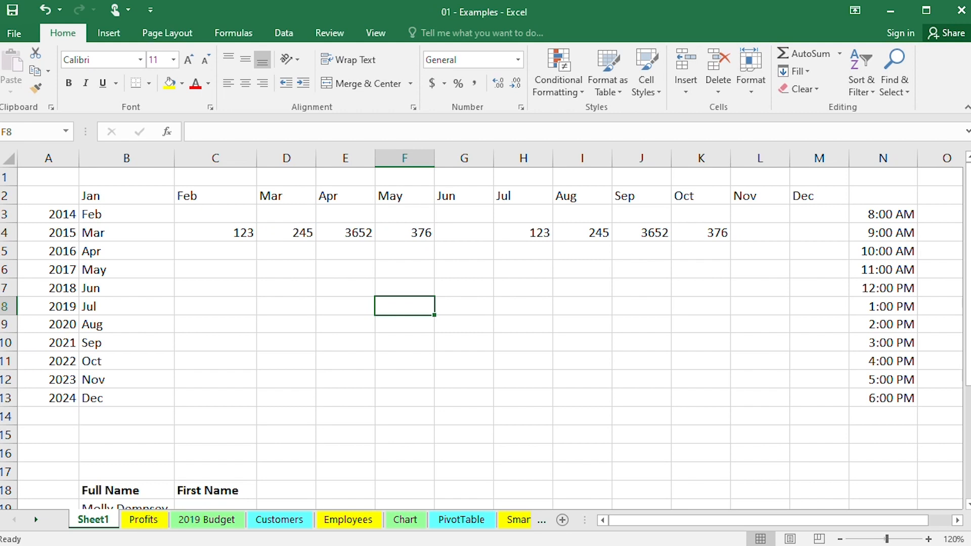
# Step: Copy the values in C4:D4 and paste them starting at H5
pyautogui.moveTo(227, 232); pyautogui.dragTo(283, 233)
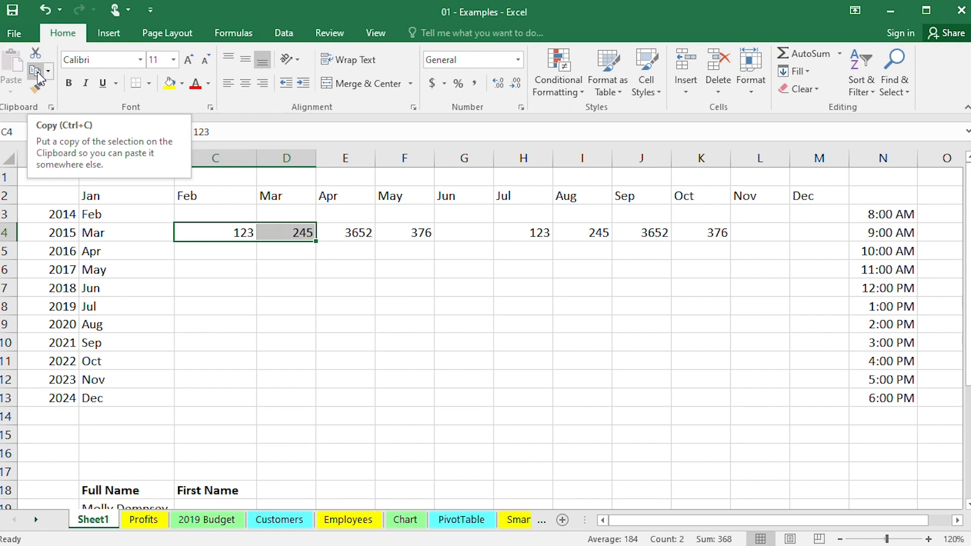
pyautogui.click(36, 72)
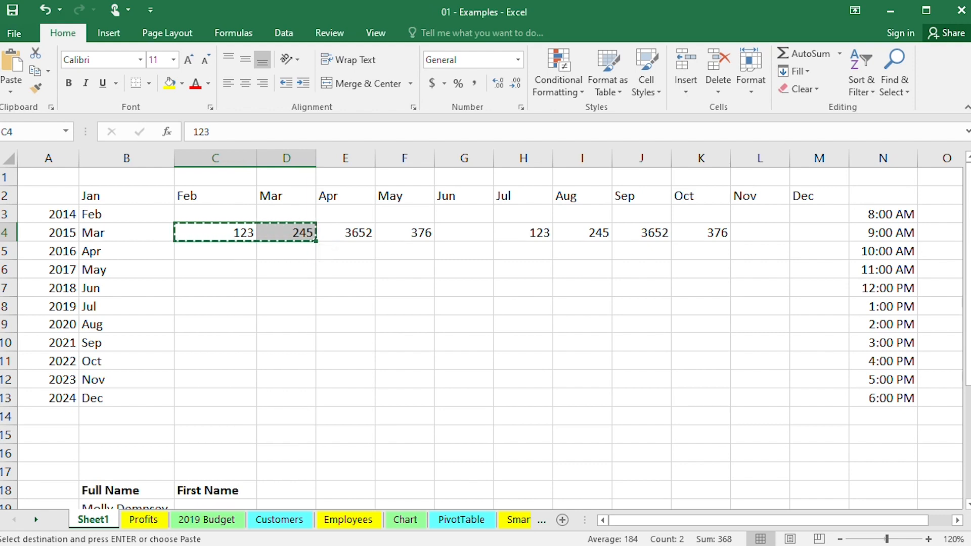
pyautogui.click(529, 253)
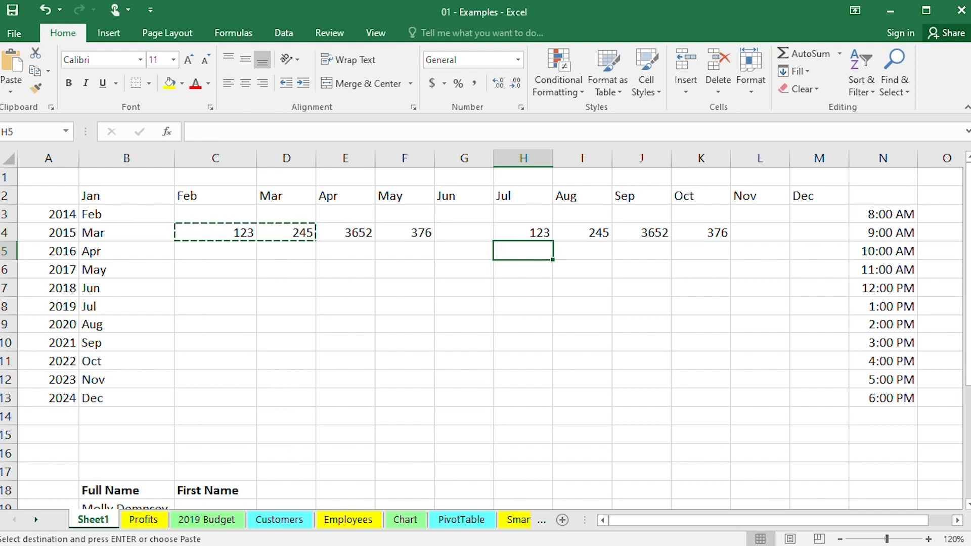
pyautogui.click(10, 65)
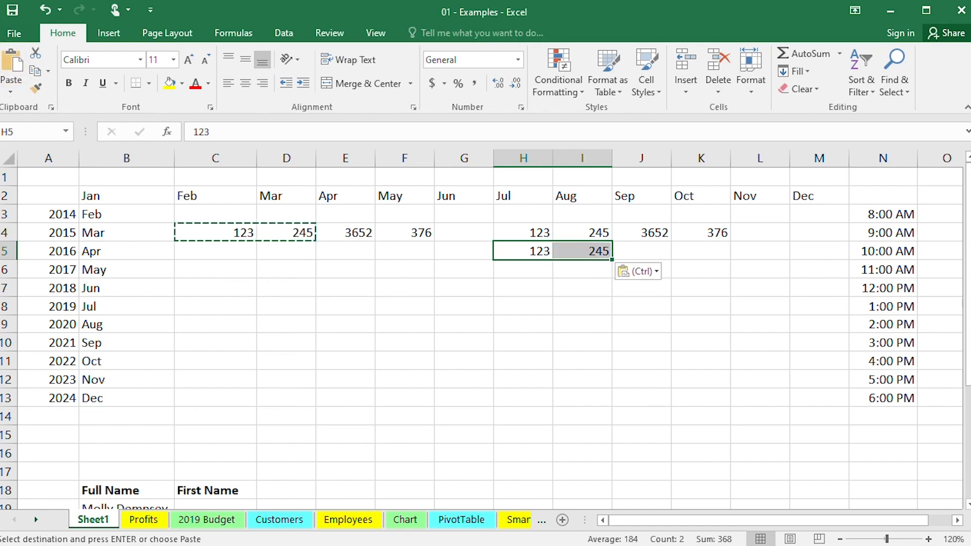
pyautogui.click(542, 319)
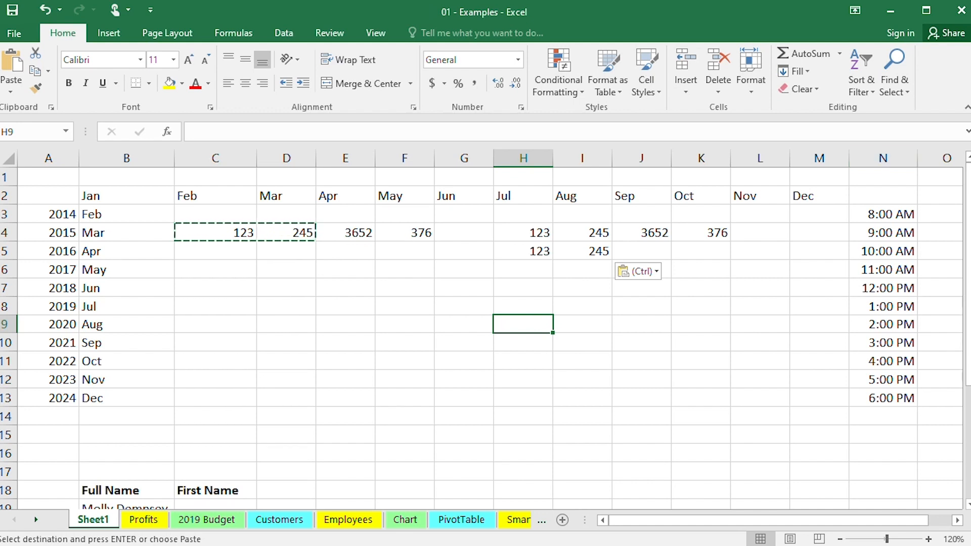
# Step: Clear the copy marker and insert a blank column before the time column N
pyautogui.moveTo(48, 196); pyautogui.dragTo(834, 417)
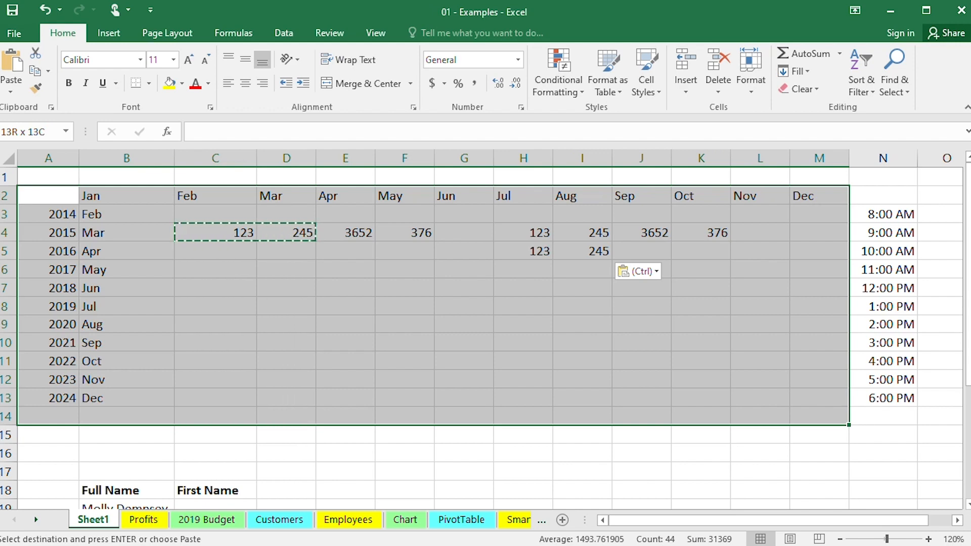
pyautogui.click(883, 159)
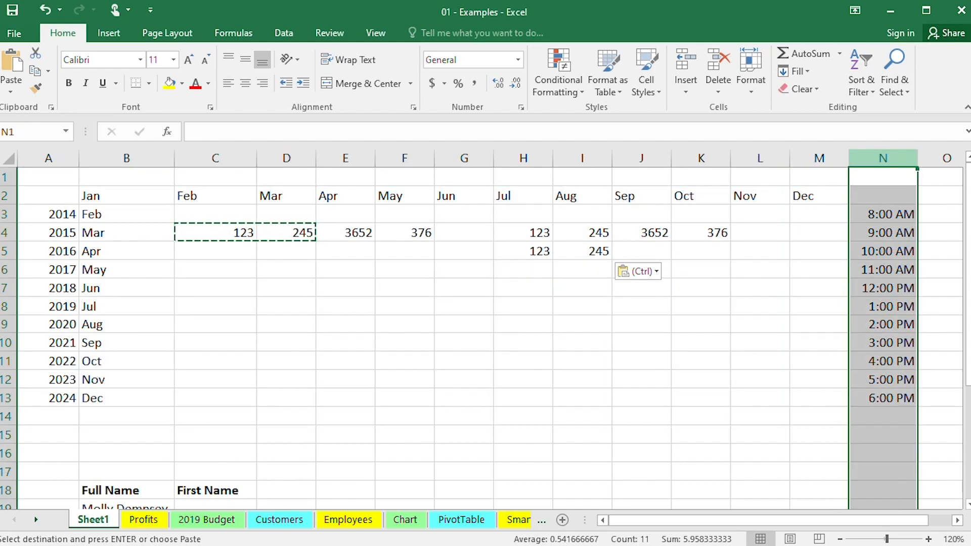
pyautogui.click(883, 195)
pyautogui.press('Escape')
pyautogui.click(883, 158)
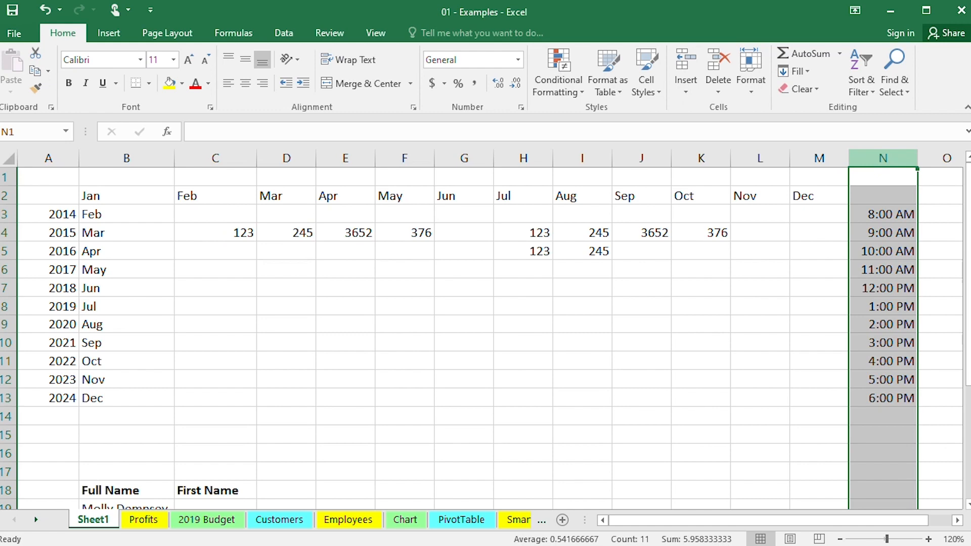
pyautogui.click(883, 158)
pyautogui.rightClick(893, 160)
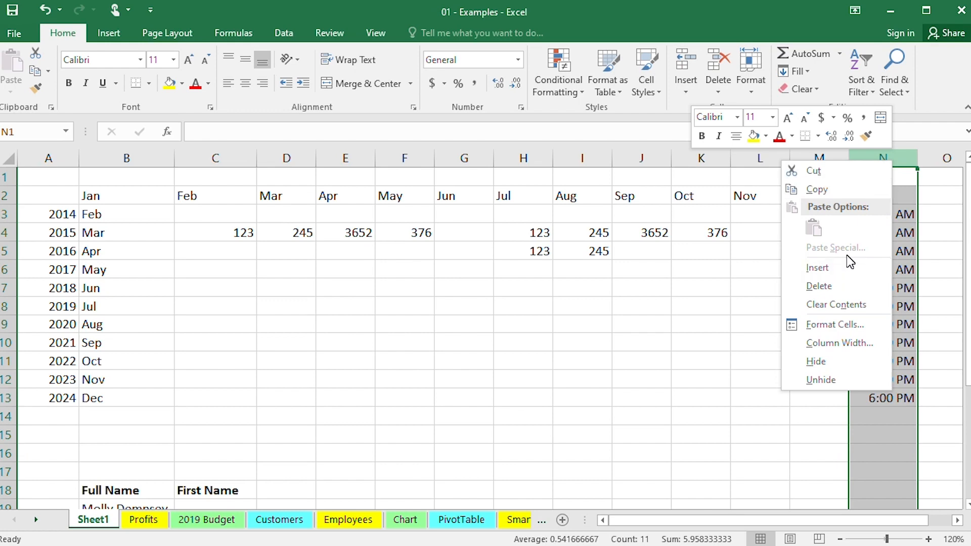
pyautogui.click(820, 270)
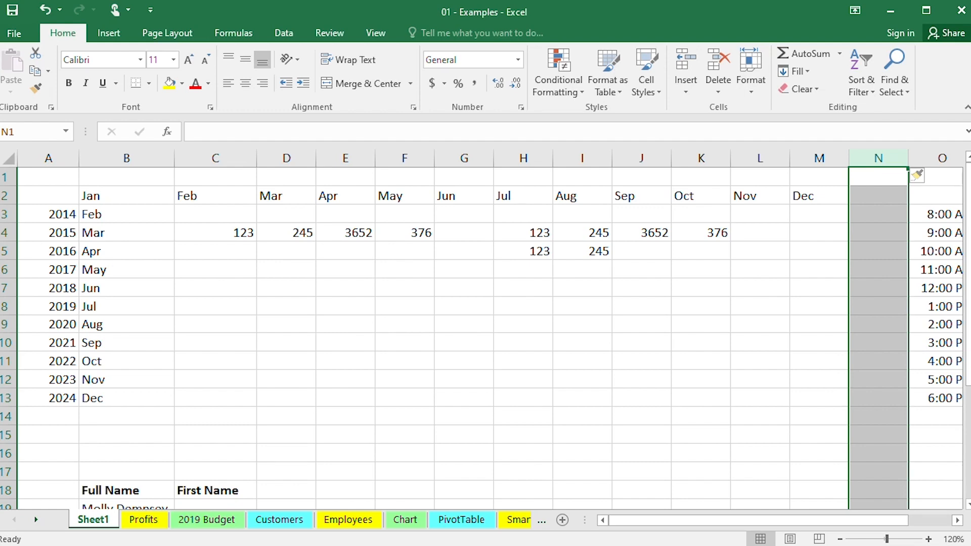
pyautogui.click(840, 540)
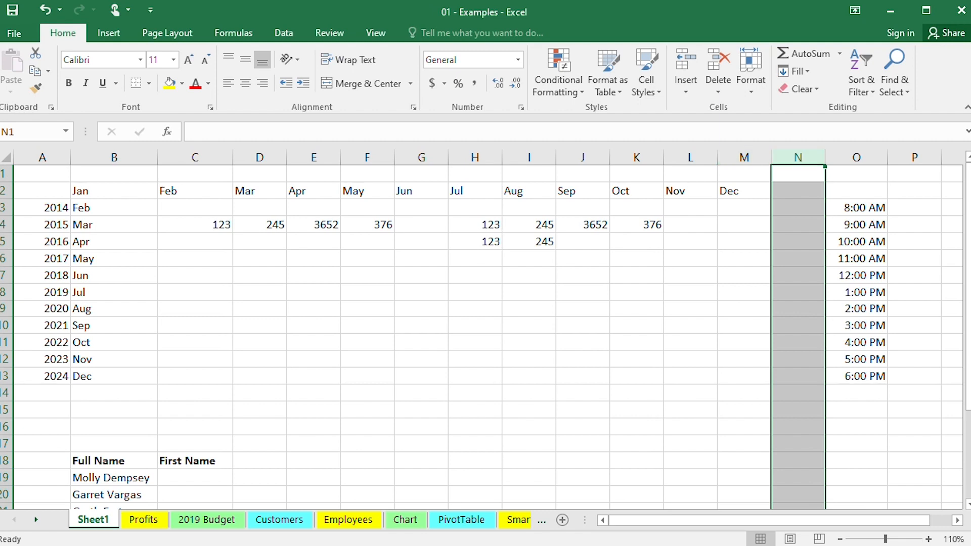
# Step: Label the inserted column "new" in N1 and the shifted time column "time (old N)" in O1
pyautogui.click(859, 160)
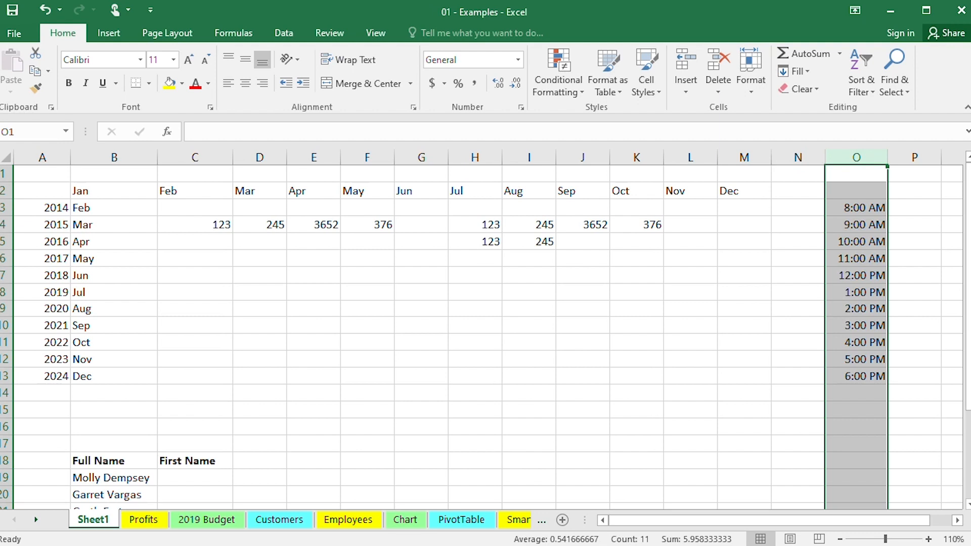
pyautogui.click(799, 158)
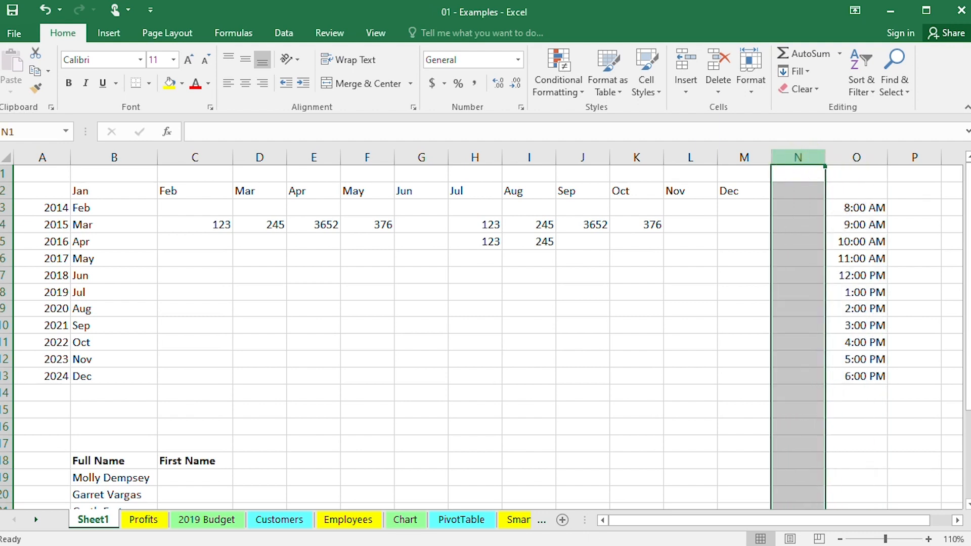
pyautogui.click(804, 176)
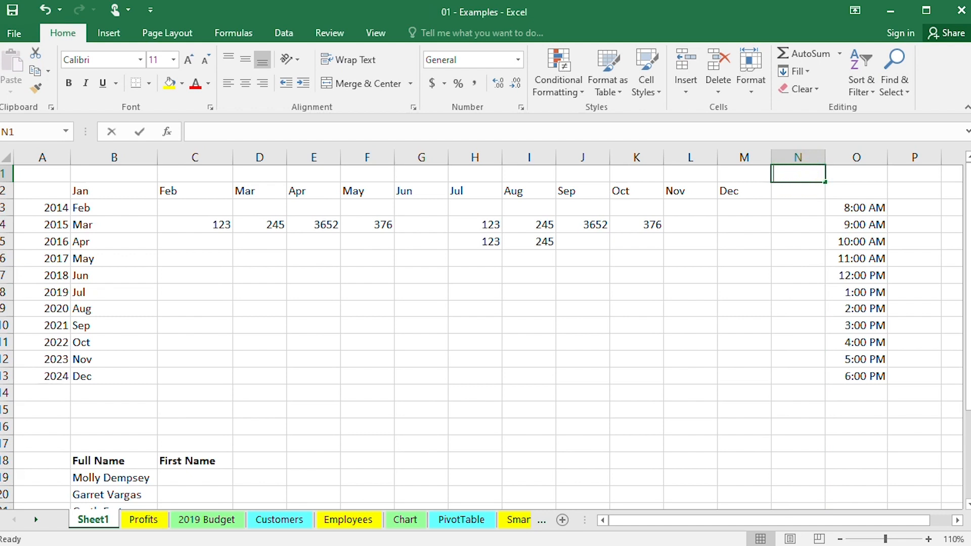
pyautogui.write('new')
pyautogui.press('Tab')
pyautogui.write('time (old')
pyautogui.write(' co')
pyautogui.press('BackSpace')
pyautogui.press('BackSpace')
pyautogui.write('N)')
pyautogui.press('Tab')
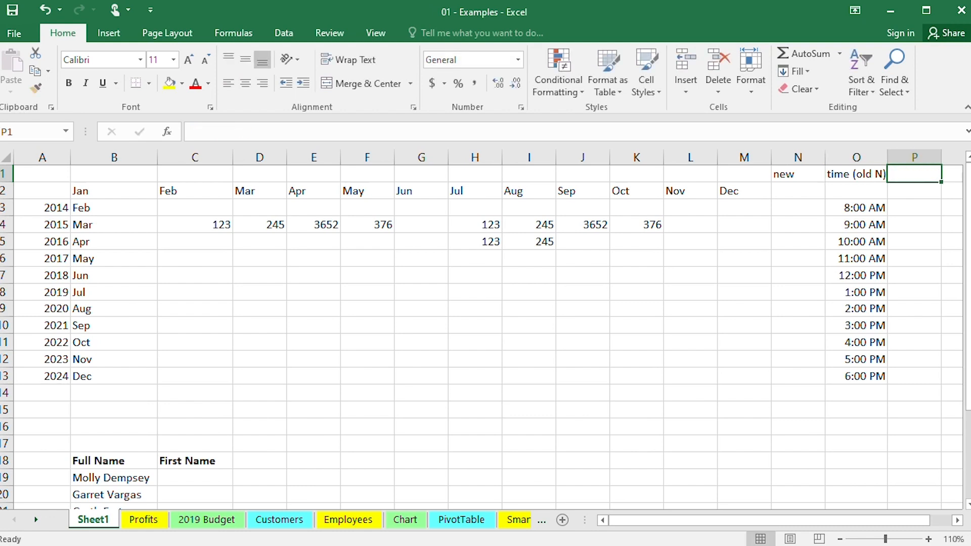
pyautogui.moveTo(798, 157); pyautogui.dragTo(857, 157)
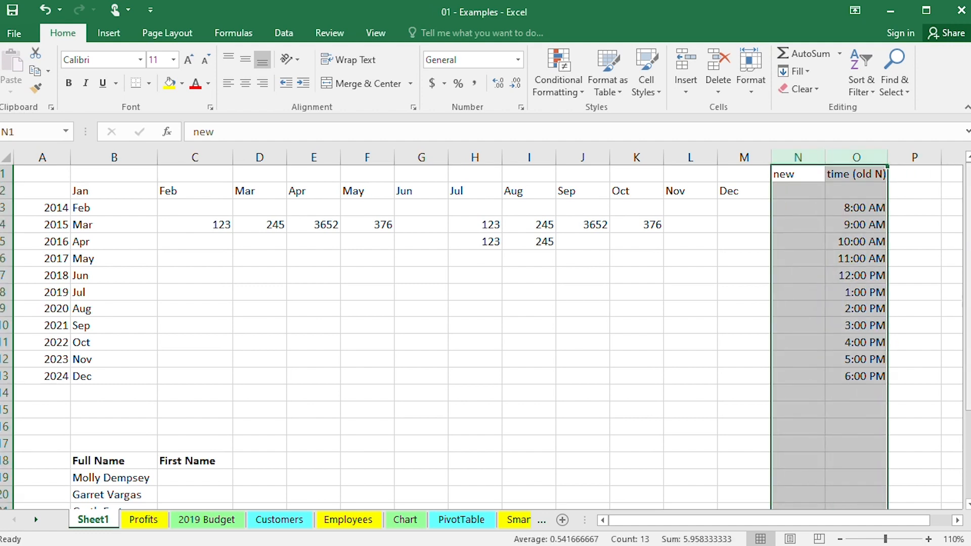
pyautogui.click(915, 241)
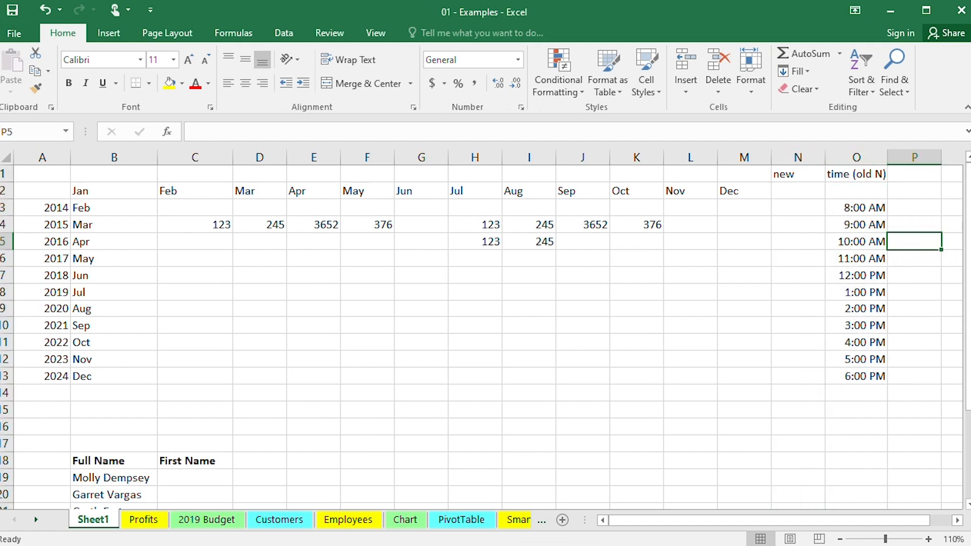
pyautogui.click(747, 373)
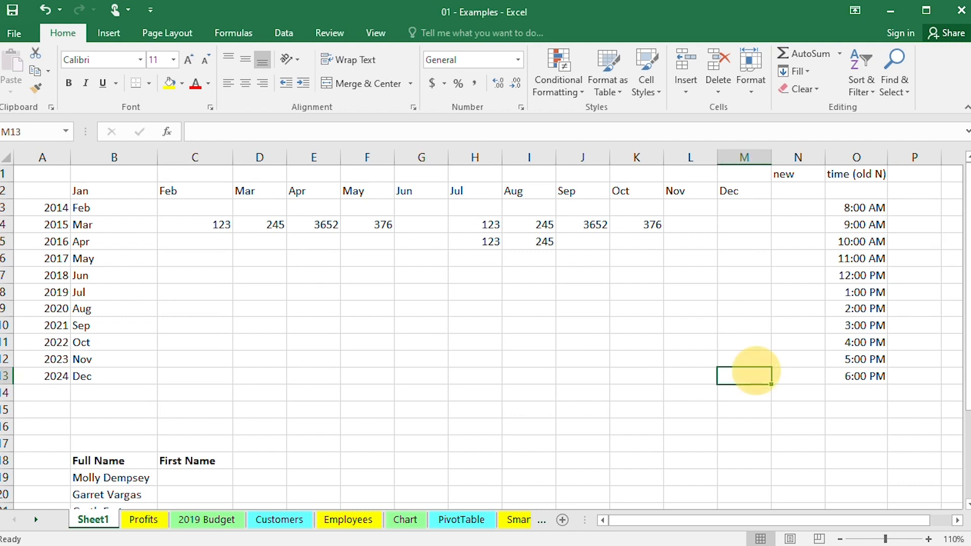
pyautogui.click(613, 292)
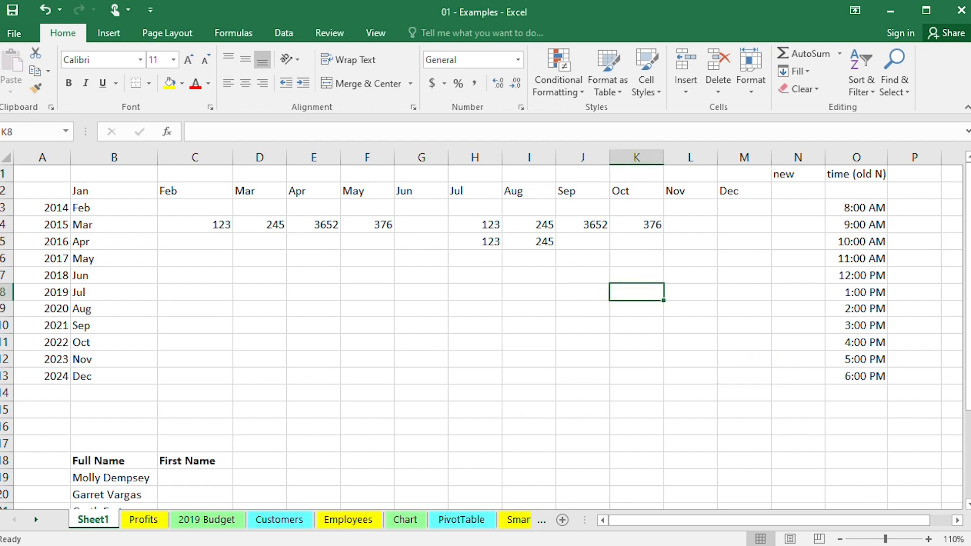
pyautogui.moveTo(475, 225); pyautogui.dragTo(657, 232)
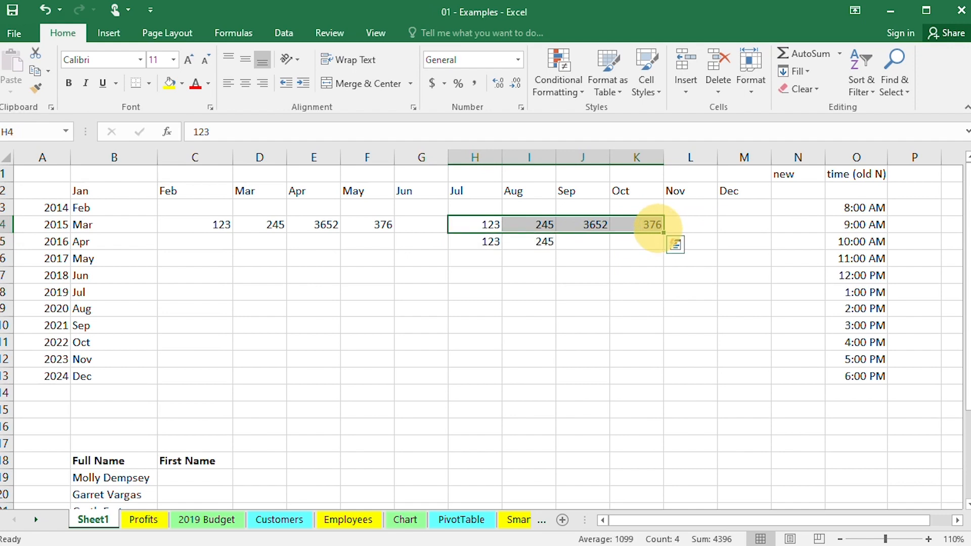
pyautogui.moveTo(30, 224); pyautogui.dragTo(744, 228)
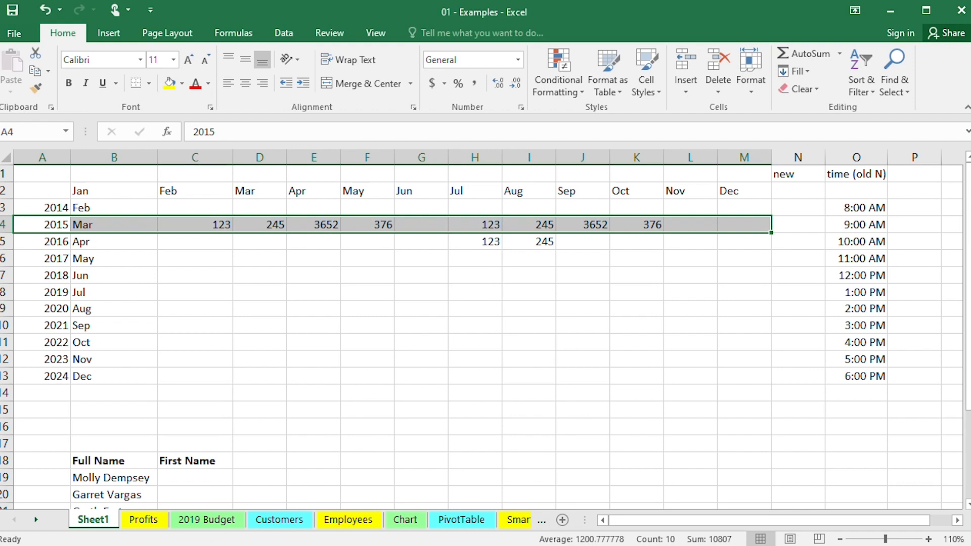
pyautogui.click(195, 225)
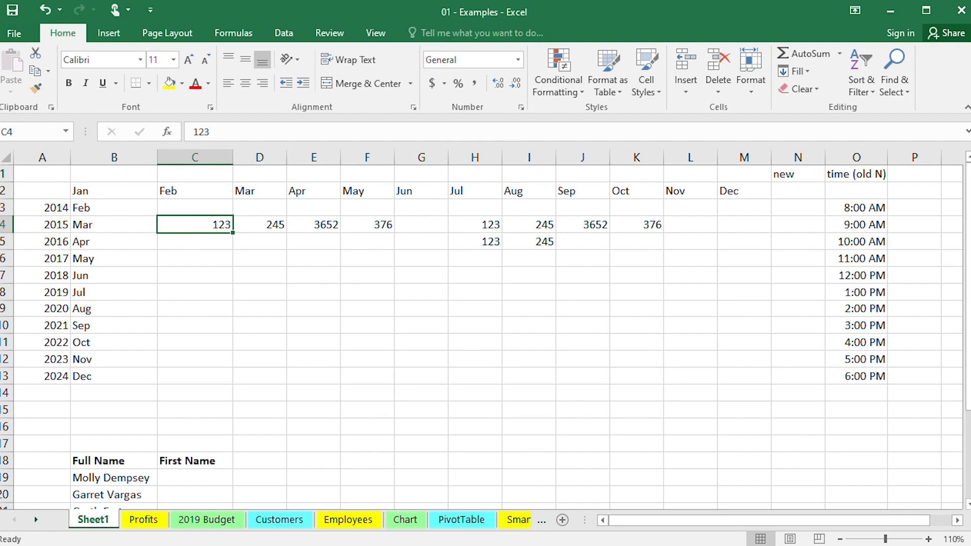
pyautogui.moveTo(42, 227); pyautogui.dragTo(744, 228)
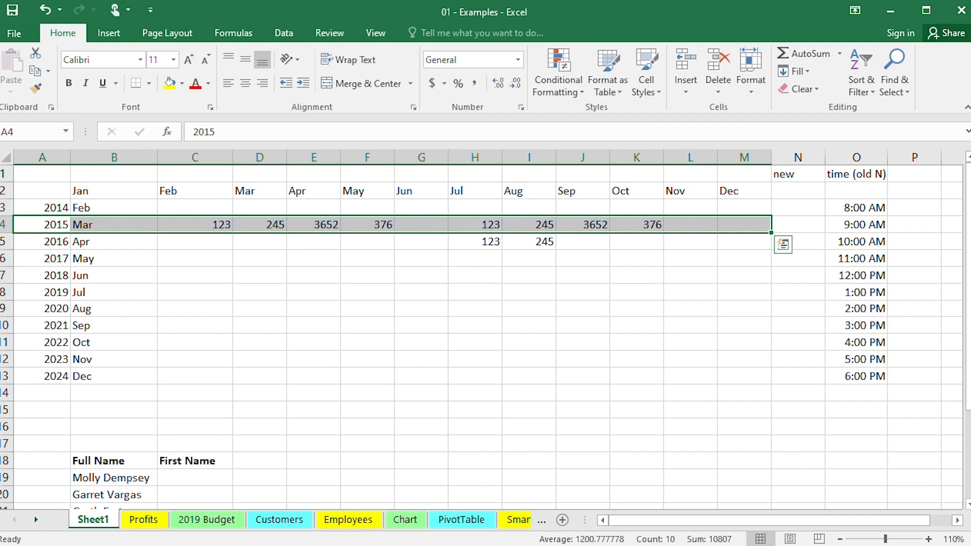
pyautogui.moveTo(856, 174); pyautogui.dragTo(875, 375)
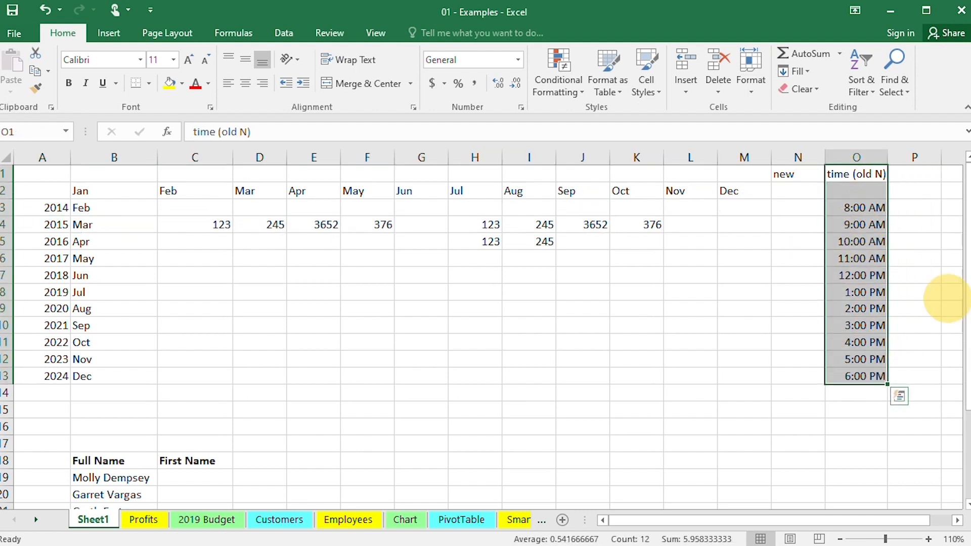
pyautogui.moveTo(59, 191); pyautogui.dragTo(770, 379)
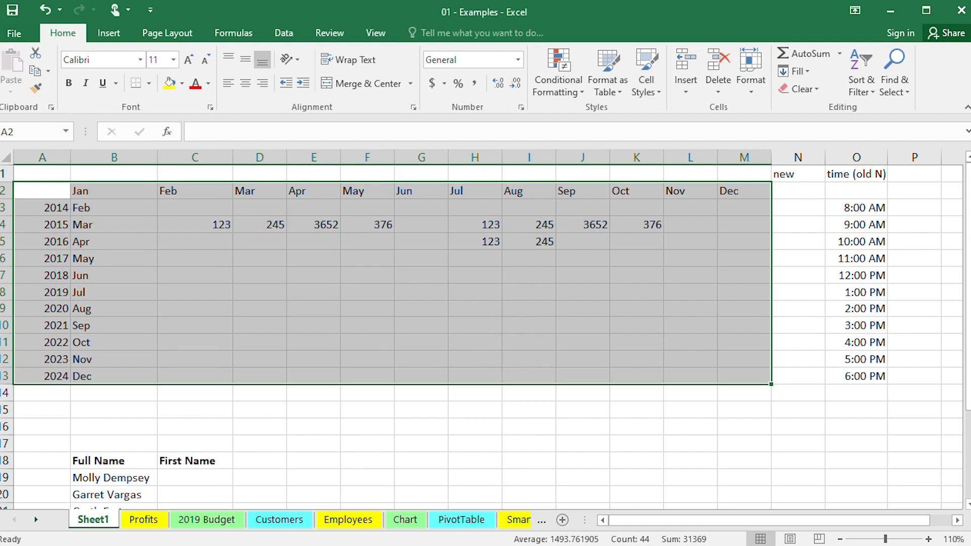
pyautogui.click(91, 259)
# Step: Copy A4:M4 and insert the copied cells at row 8, shifting the existing cells down
pyautogui.moveTo(45, 224); pyautogui.dragTo(765, 231)
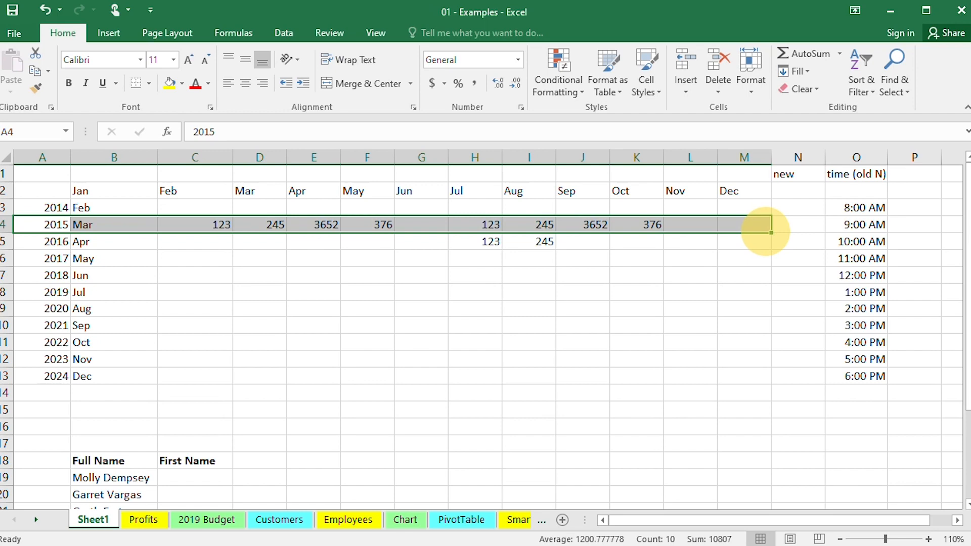
pyautogui.hotkey('ctrl', 'c')
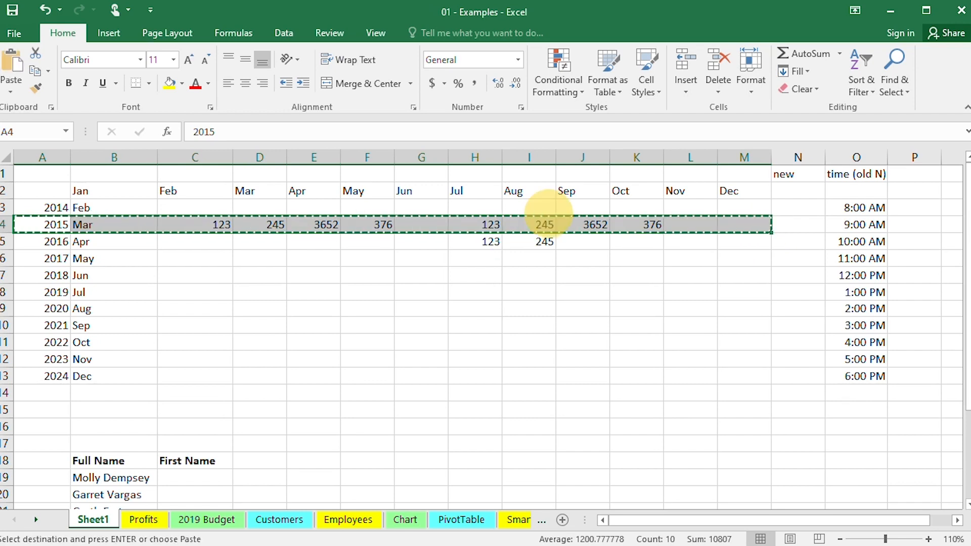
pyautogui.hotkey('ctrl', 'q')
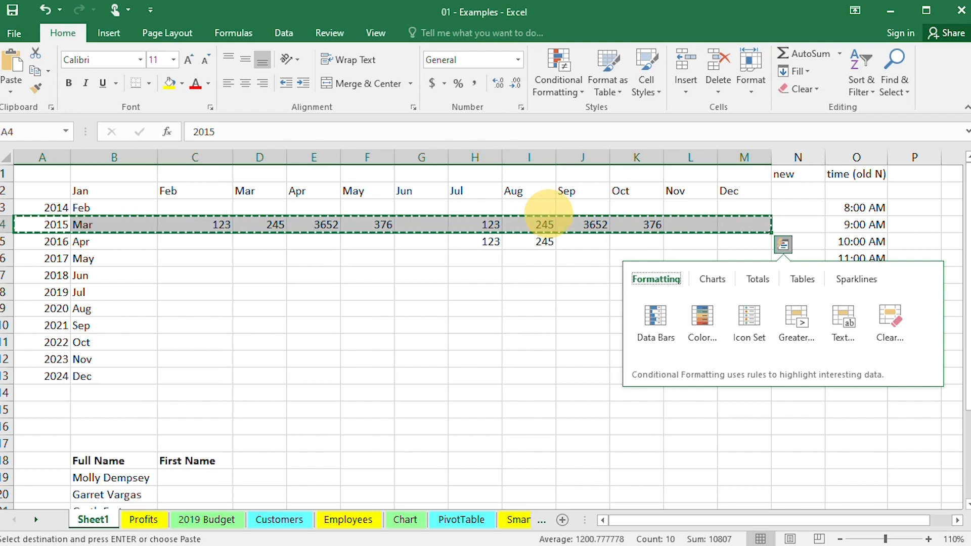
pyautogui.moveTo(2, 284); pyautogui.dragTo(2, 282)
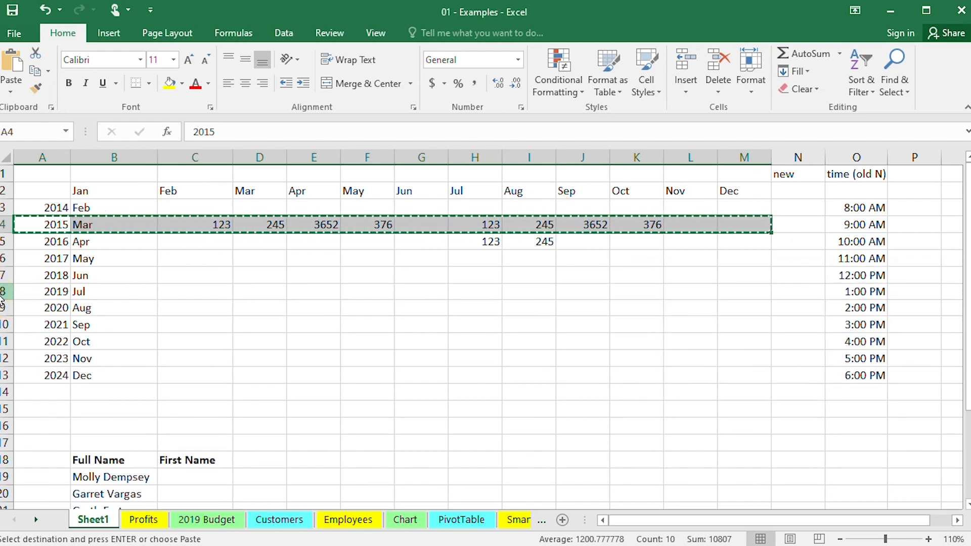
pyautogui.rightClick(10, 297)
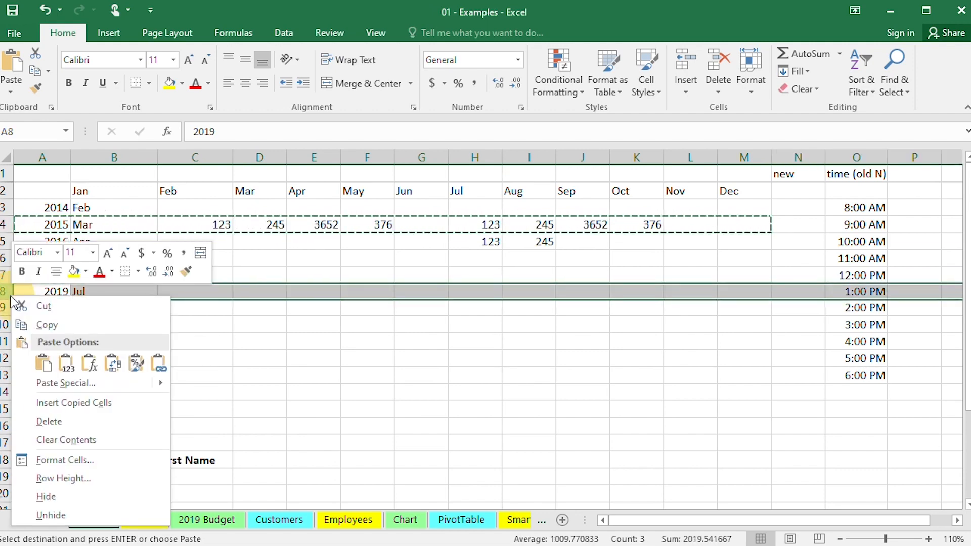
pyautogui.click(47, 403)
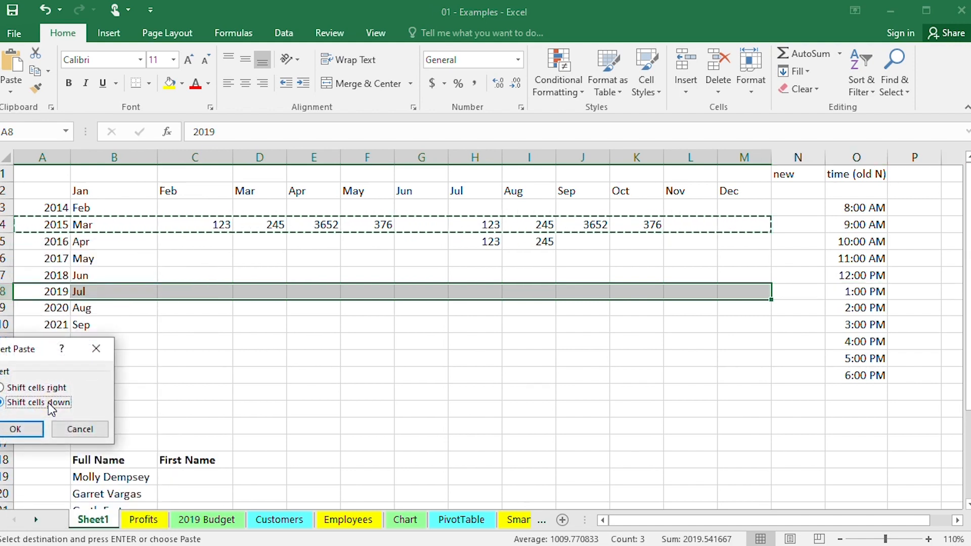
pyautogui.moveTo(47, 358); pyautogui.dragTo(237, 360)
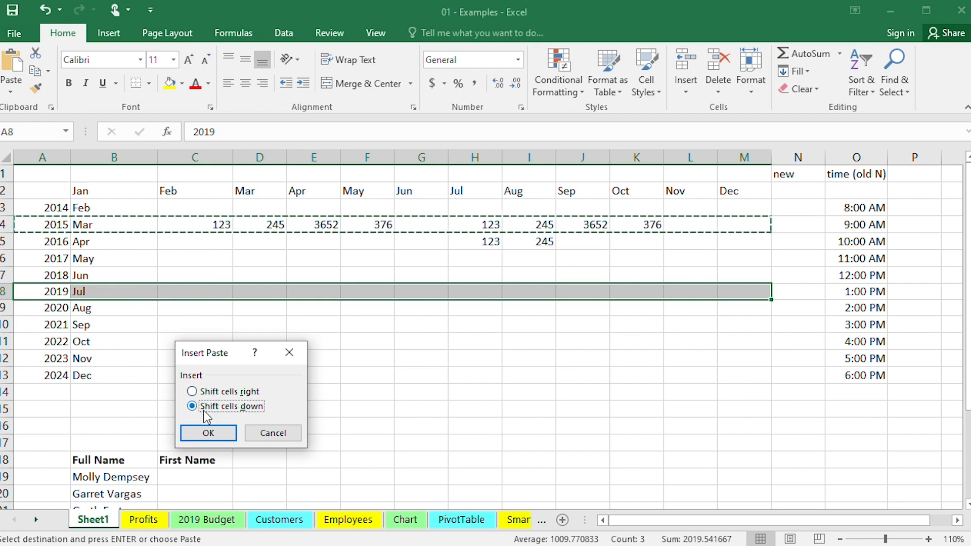
pyautogui.click(201, 430)
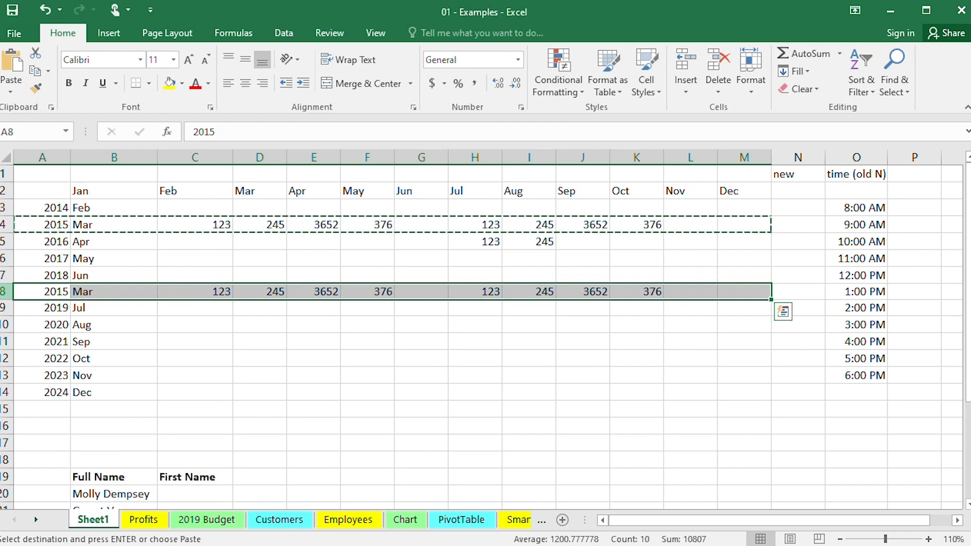
pyautogui.click(5, 292)
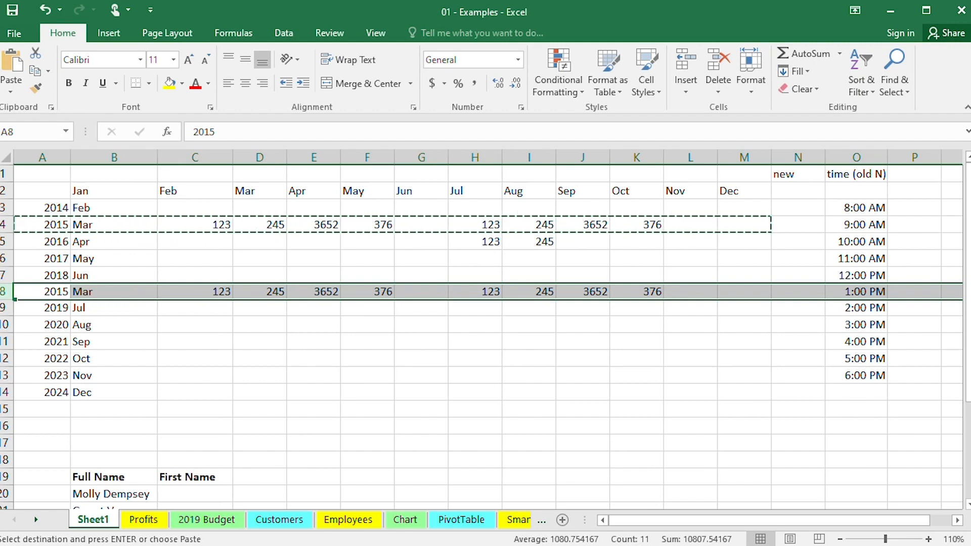
pyautogui.moveTo(860, 207); pyautogui.dragTo(861, 377)
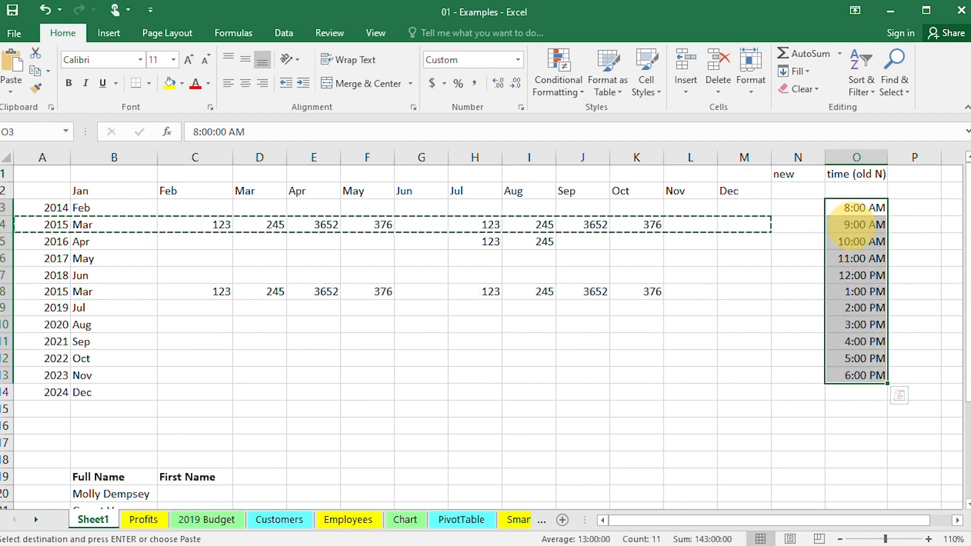
# Step: Extend the hourly time series in column O from O13 to O14 by filling it down one cell
pyautogui.click(845, 410)
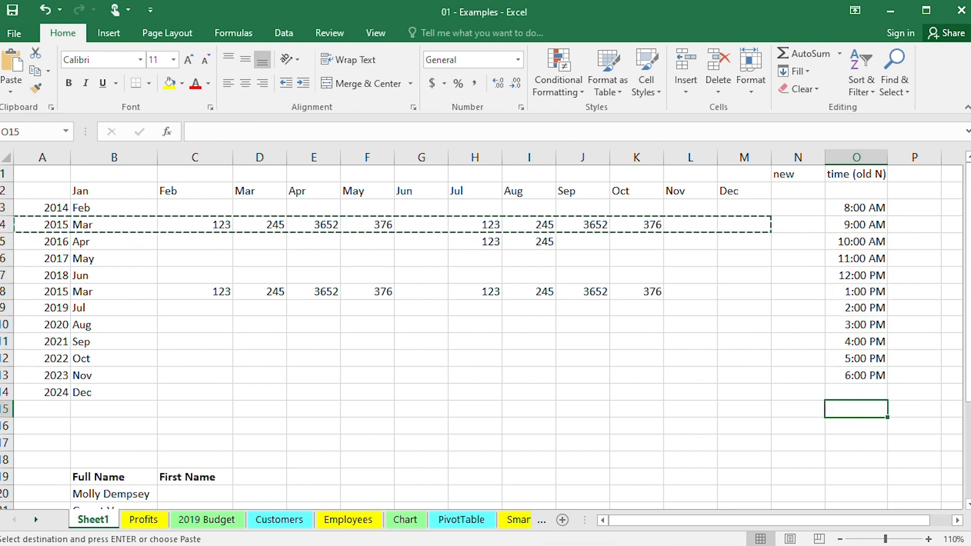
pyautogui.click(856, 375)
pyautogui.moveTo(888, 384); pyautogui.dragTo(896, 410)
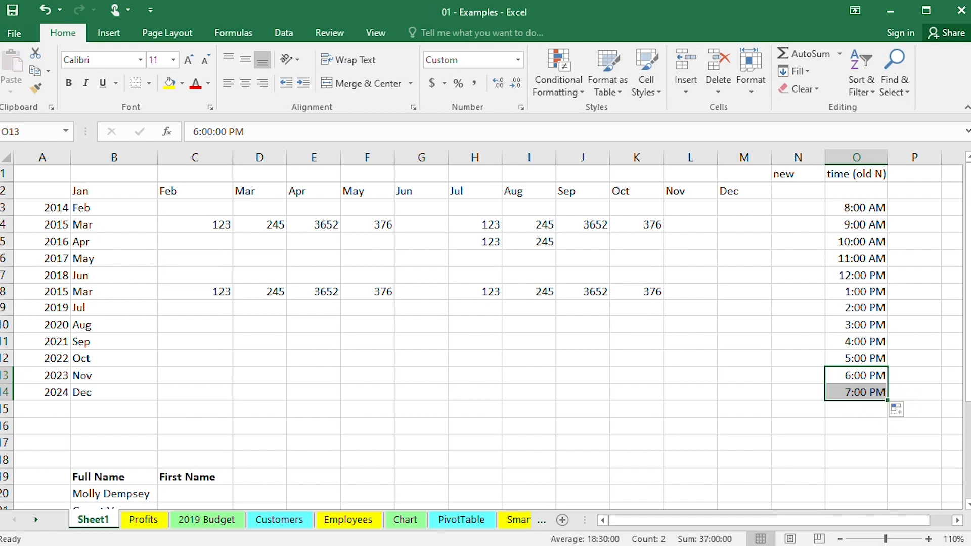
pyautogui.moveTo(856, 174); pyautogui.dragTo(856, 392)
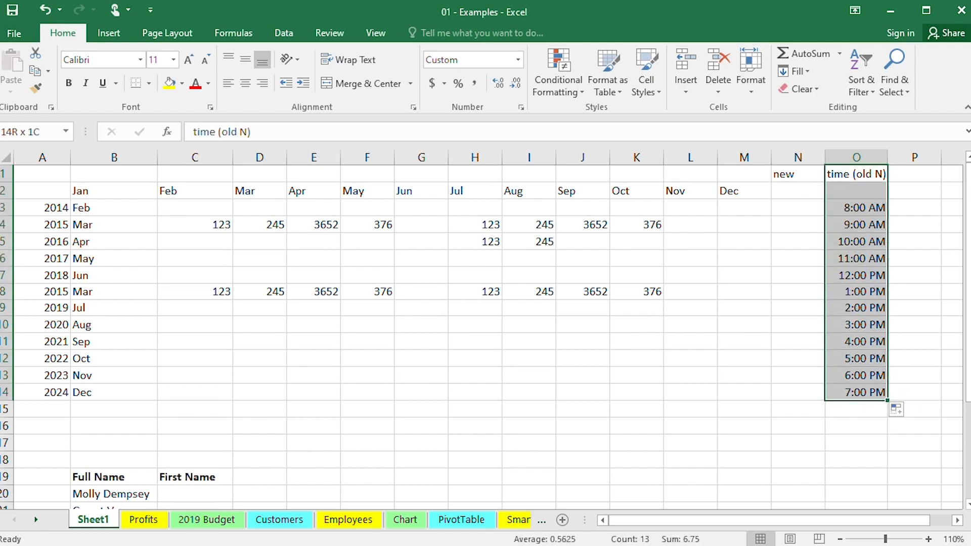
pyautogui.moveTo(860, 392); pyautogui.dragTo(20, 400)
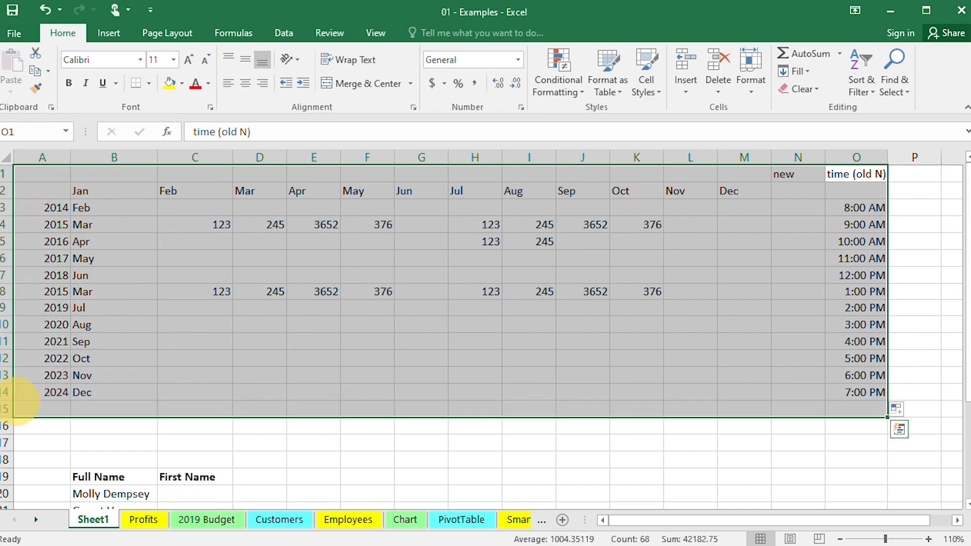
pyautogui.moveTo(53, 207); pyautogui.dragTo(51, 359)
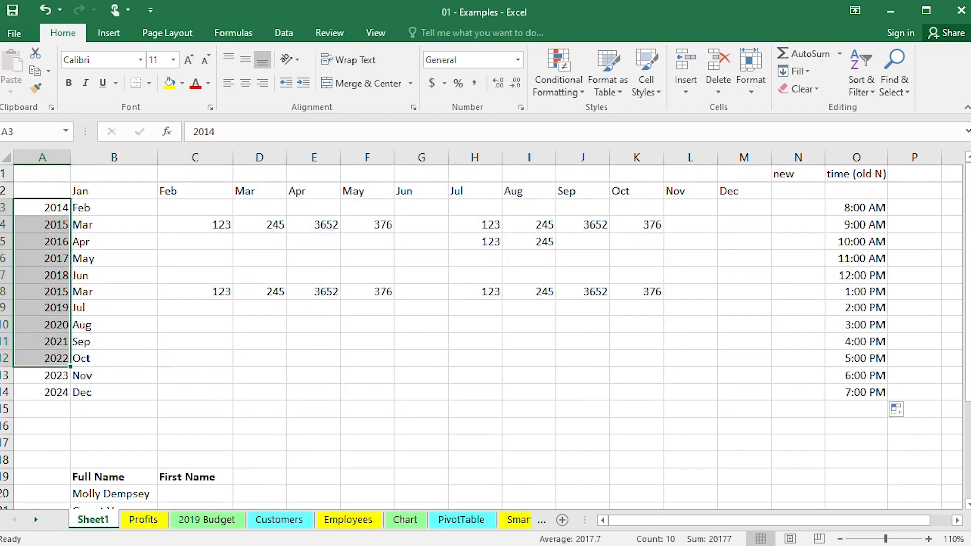
pyautogui.click(798, 425)
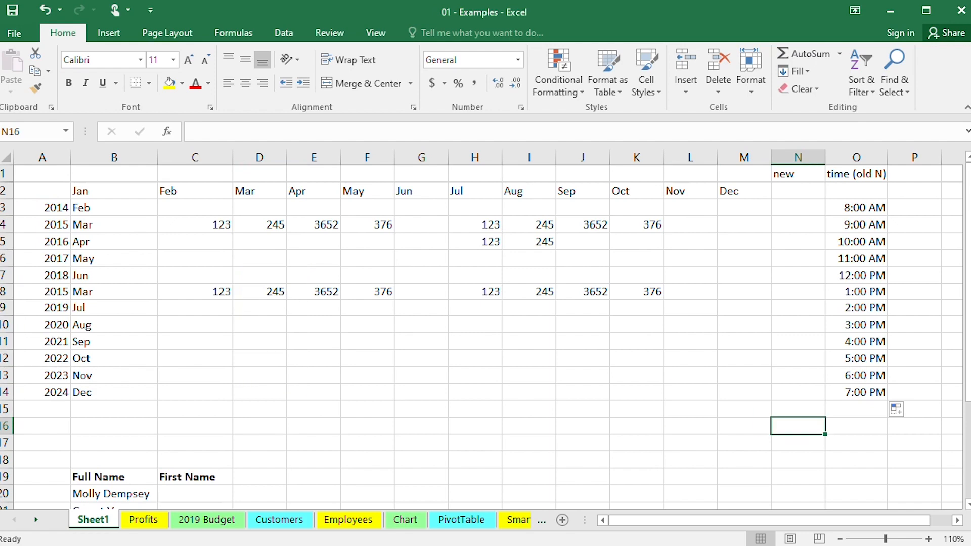
# Step: Apply thick outside borders to the months and years table in A2:M14 and deselect it
pyautogui.moveTo(45, 191); pyautogui.dragTo(742, 391)
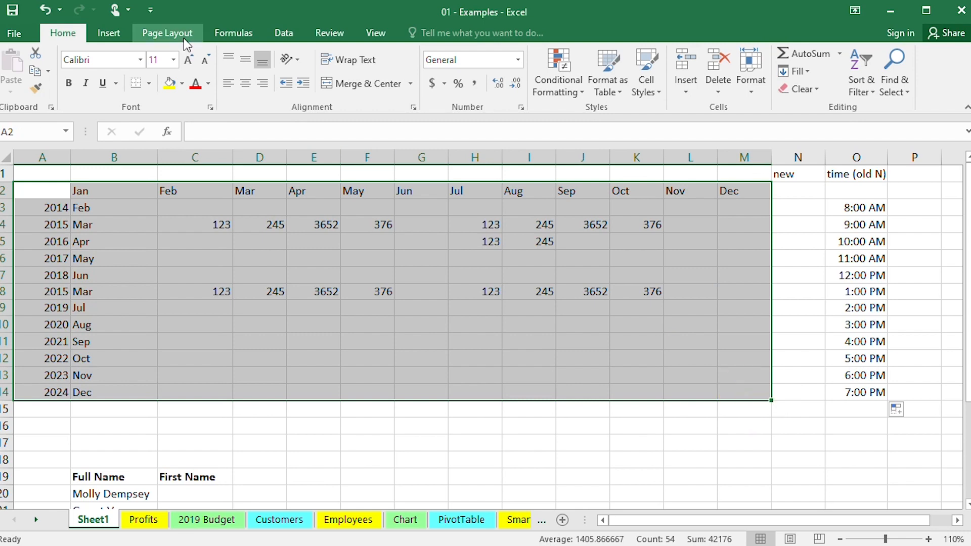
pyautogui.click(148, 85)
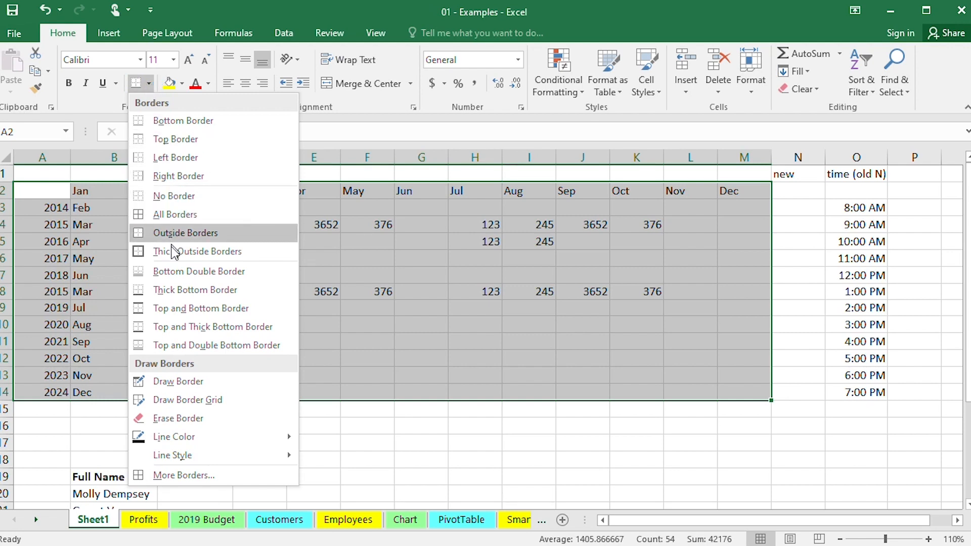
pyautogui.click(232, 252)
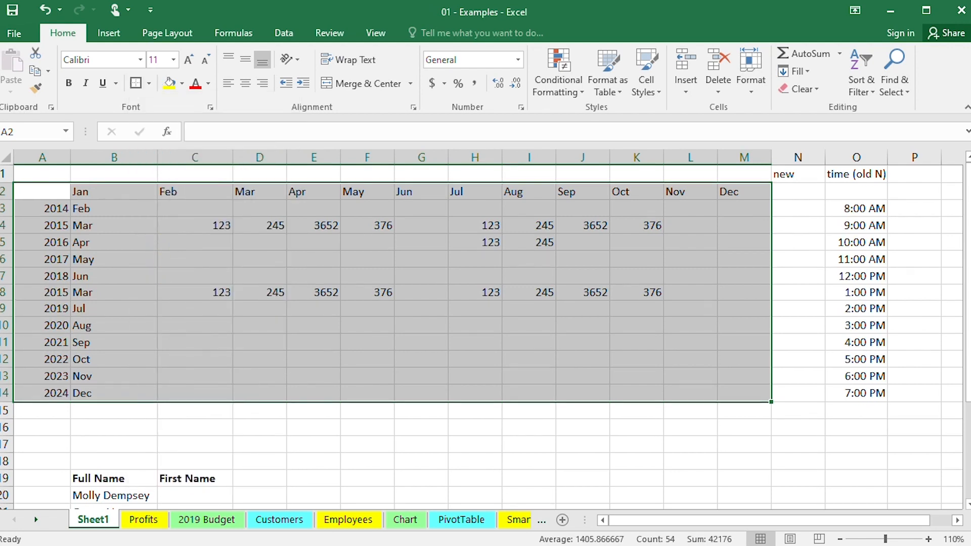
pyautogui.click(314, 428)
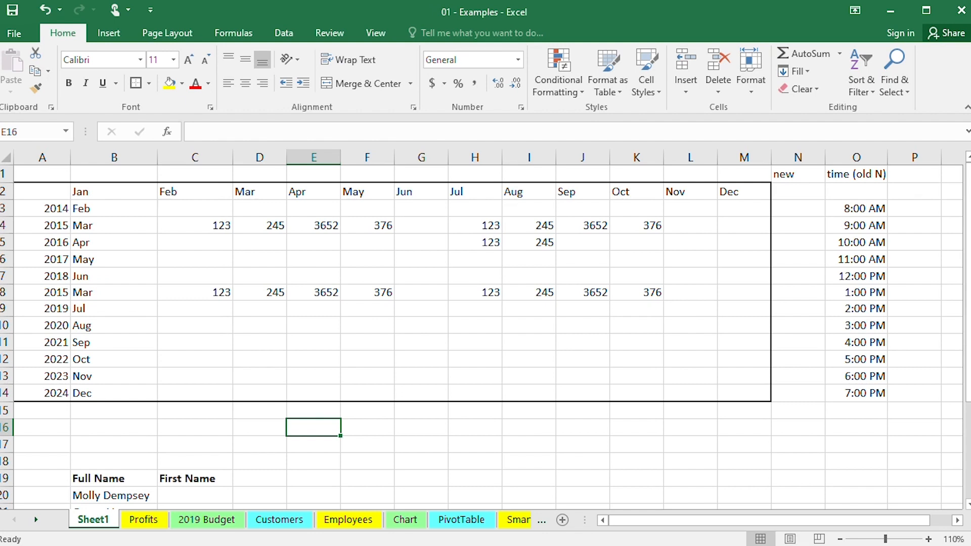
pyautogui.click(528, 461)
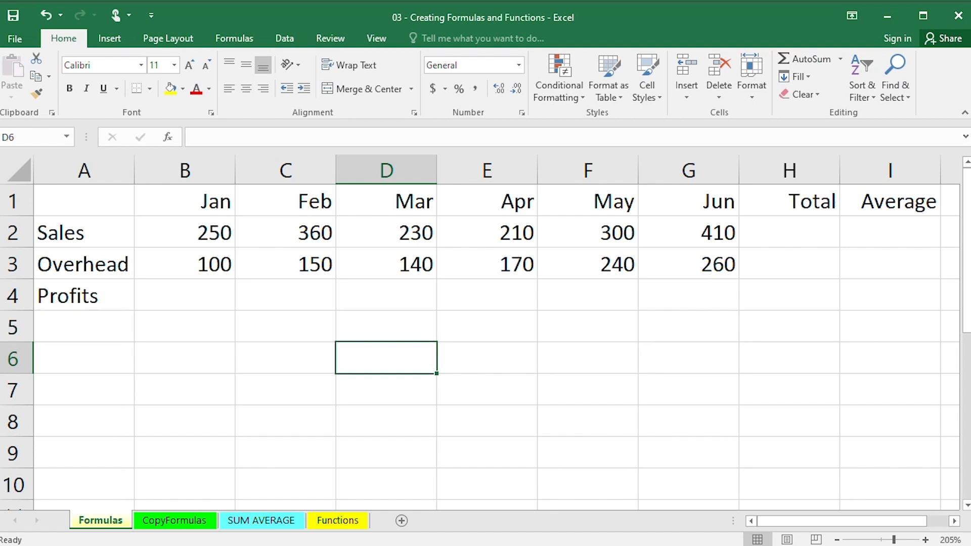
# Step: Review the function library, the AutoSum options and the Insert Function list, and cancel without inserting a function
pyautogui.click(243, 42)
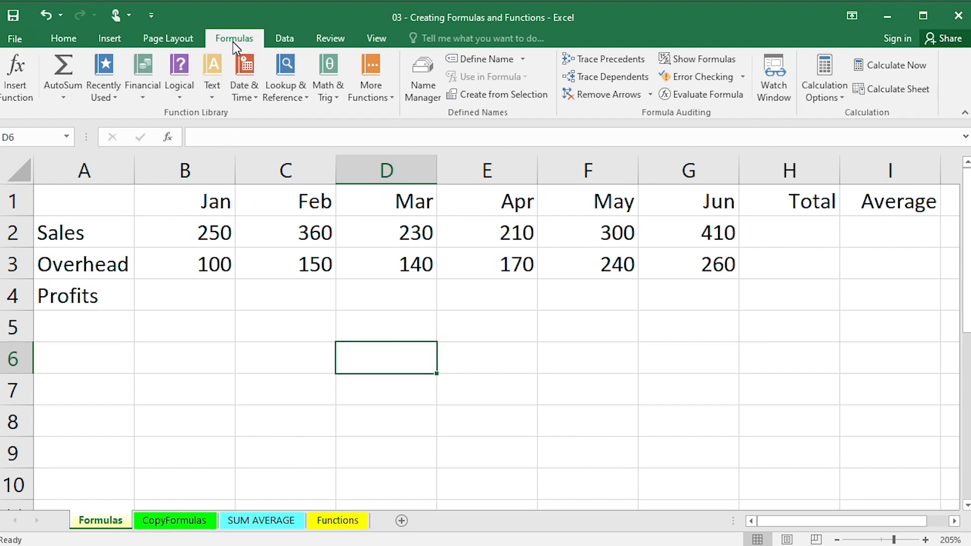
pyautogui.click(237, 43)
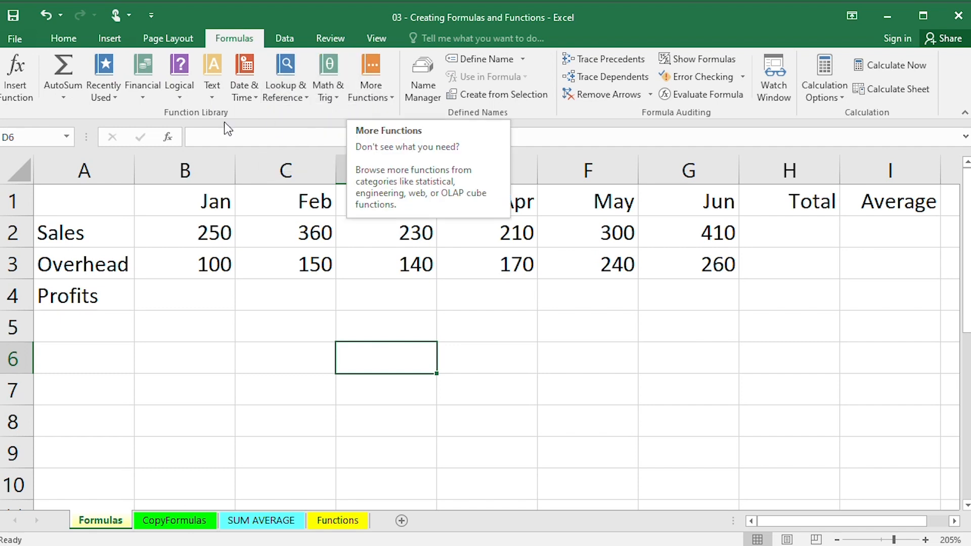
pyautogui.click(65, 98)
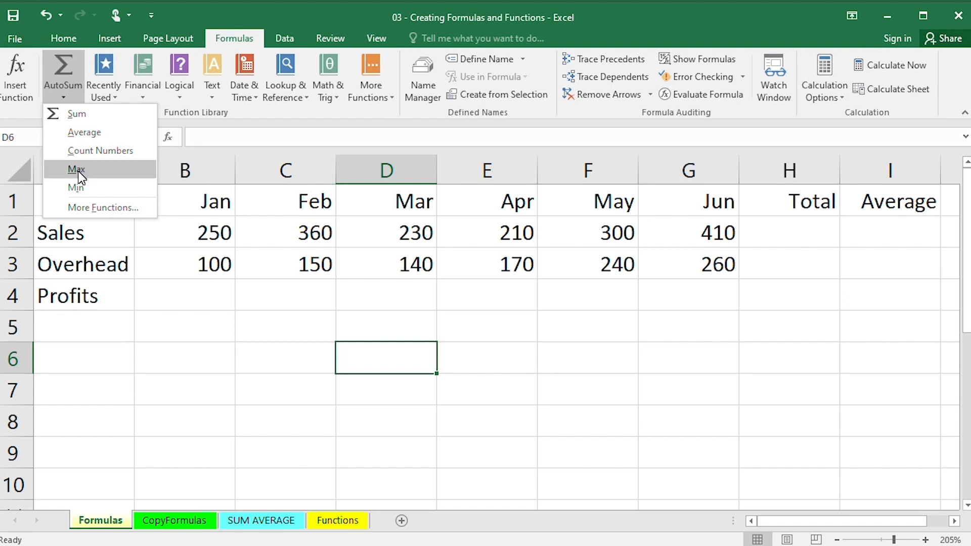
pyautogui.click(91, 212)
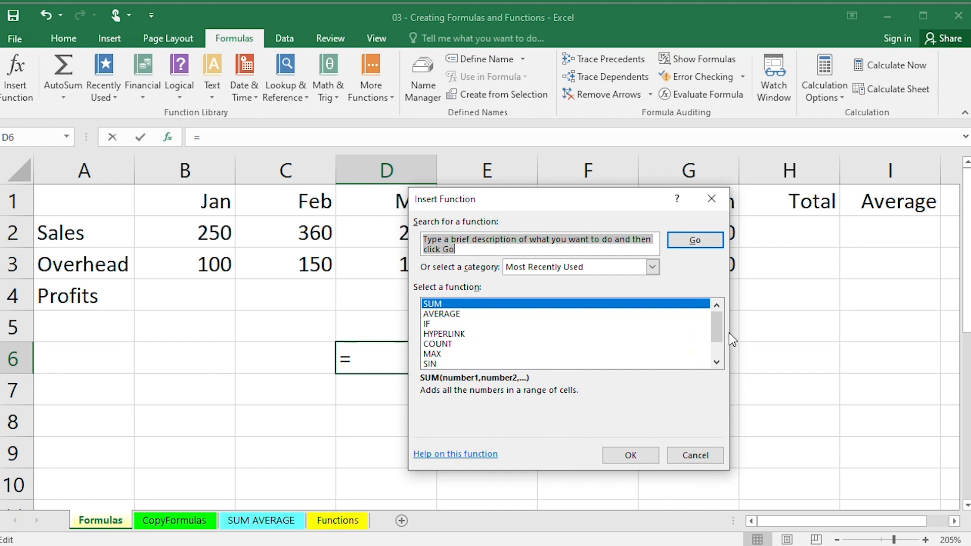
pyautogui.moveTo(721, 324)
pyautogui.mouseDown()
pyautogui.moveTo(721, 347)
pyautogui.moveTo(721, 324)
pyautogui.mouseUp()
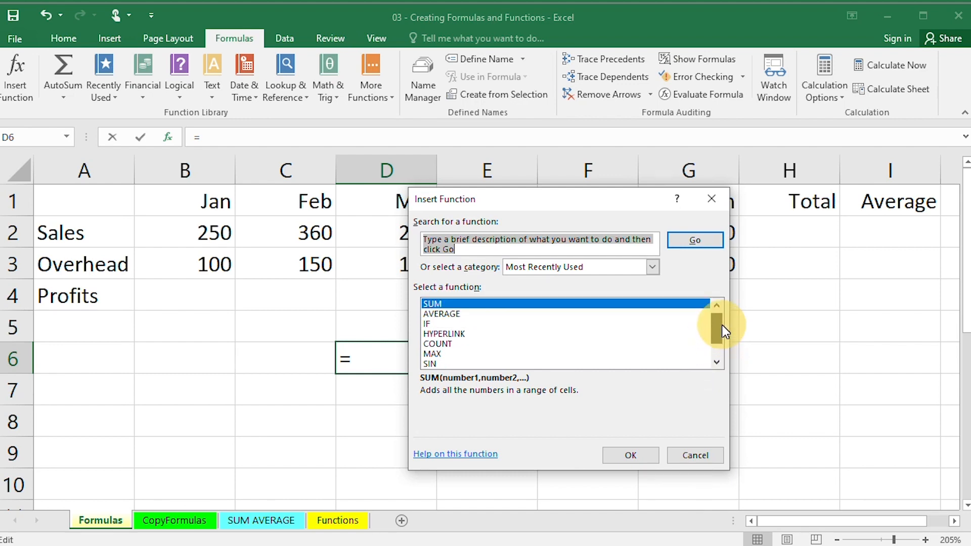
pyautogui.click(695, 455)
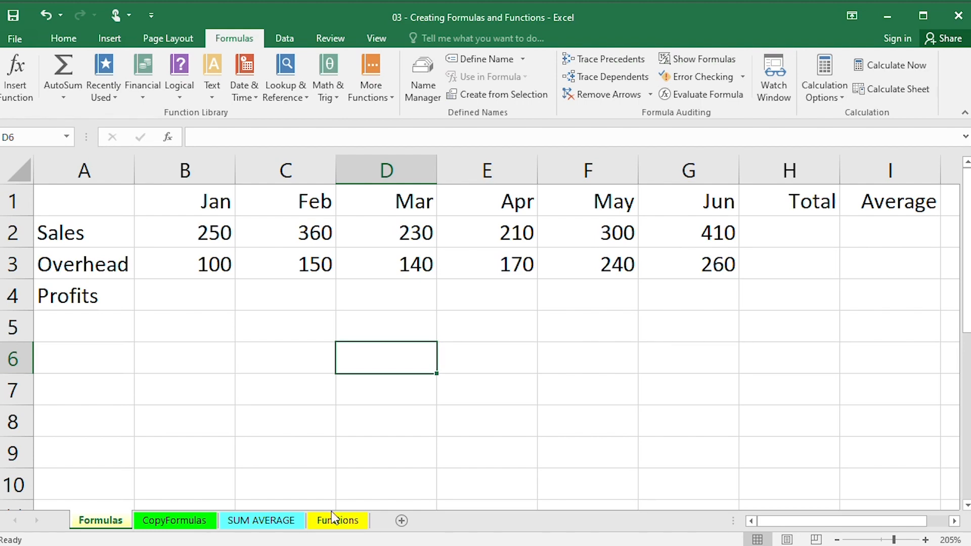
pyautogui.click(193, 545)
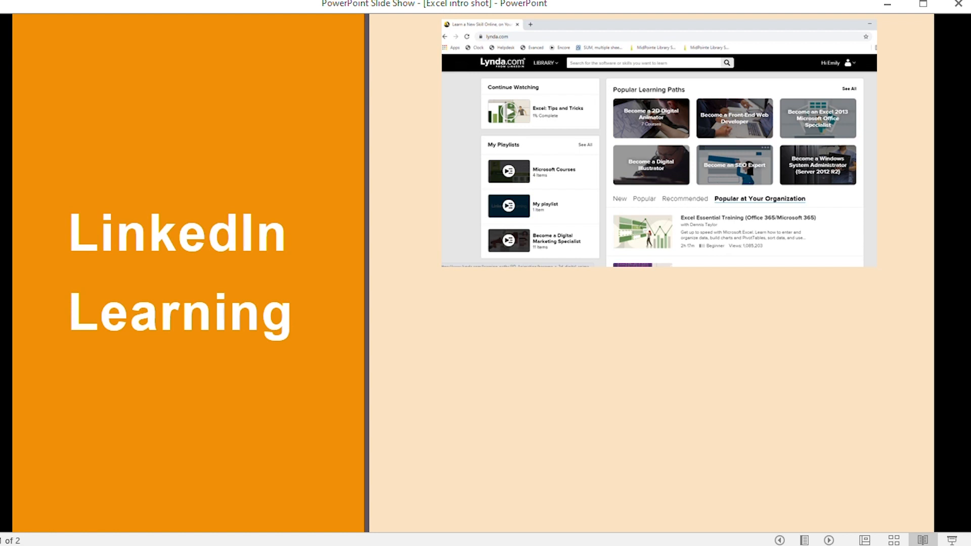
pyautogui.press('Right')
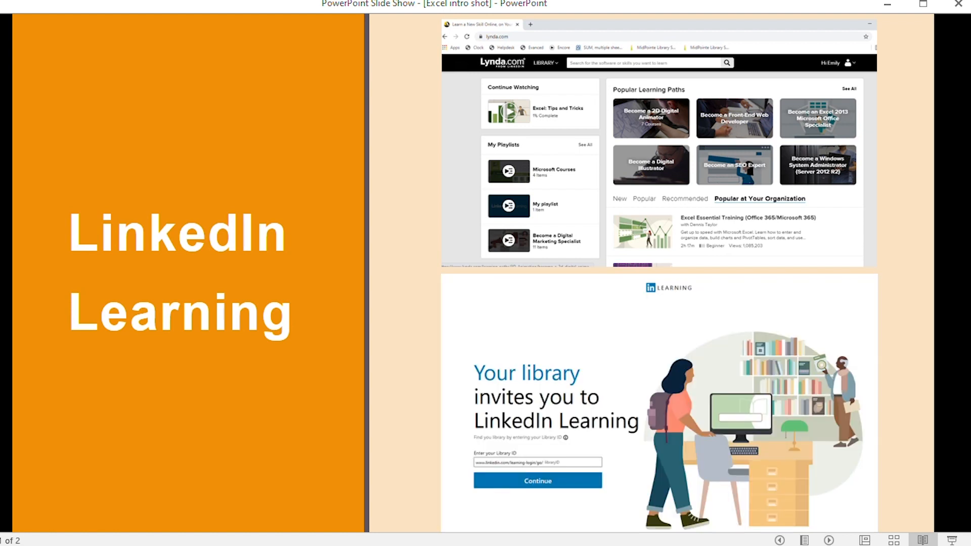
pyautogui.press('Right')
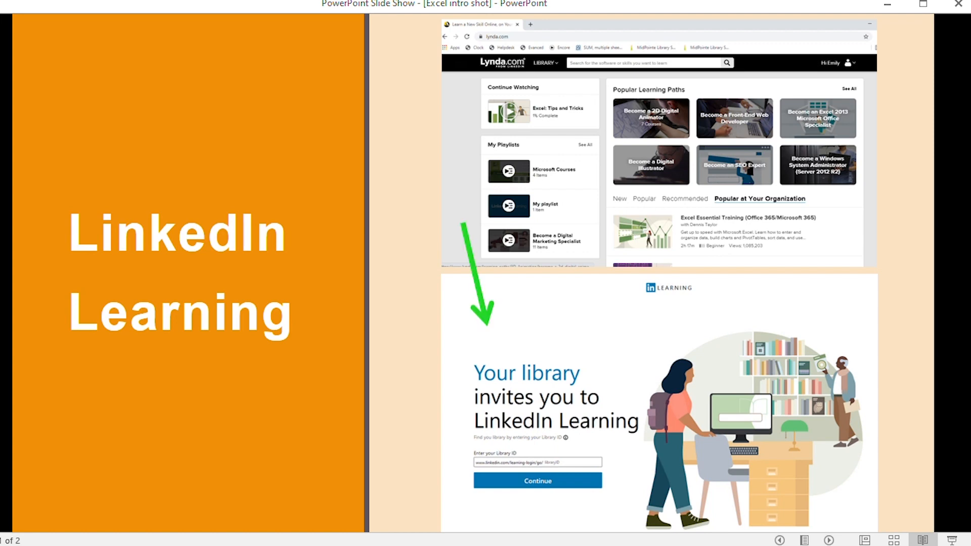
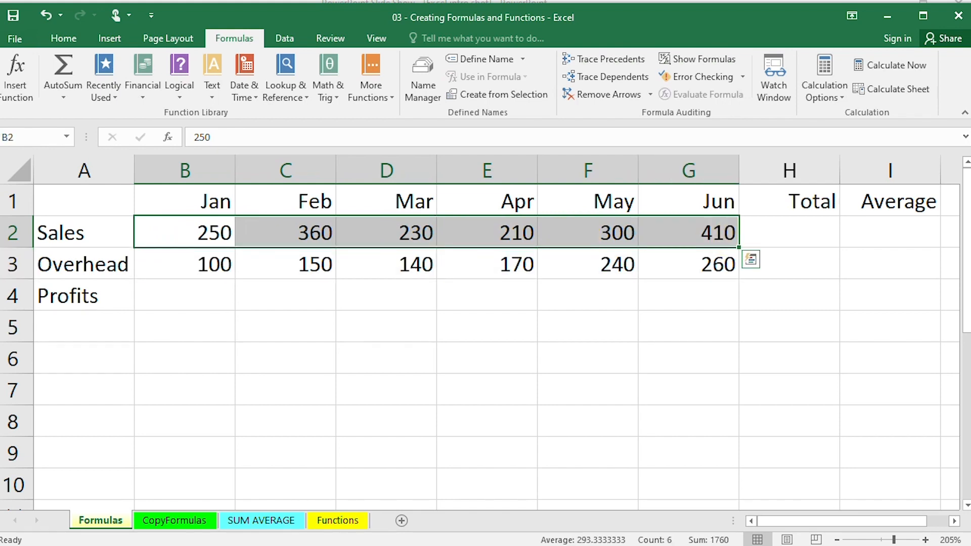
pyautogui.moveTo(739, 247); pyautogui.dragTo(799, 234)
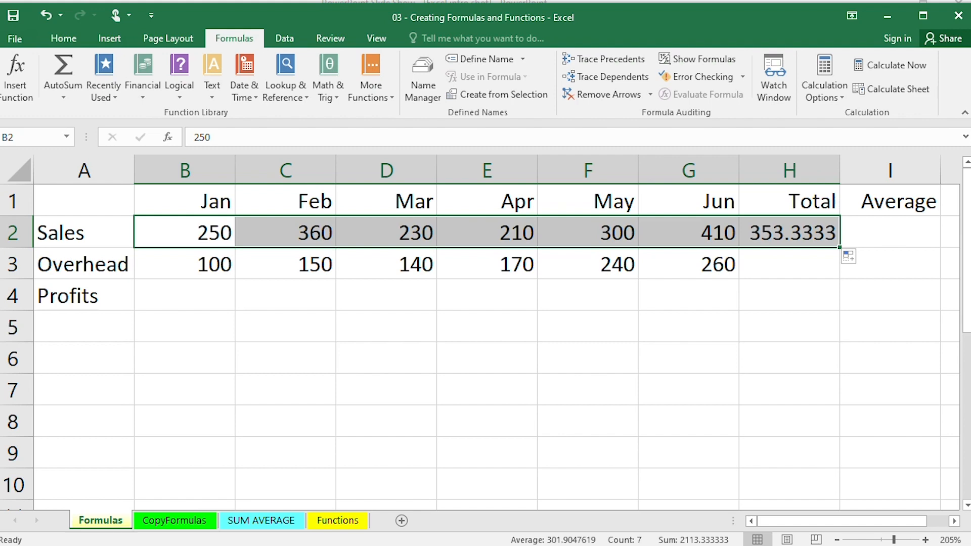
pyautogui.click(850, 258)
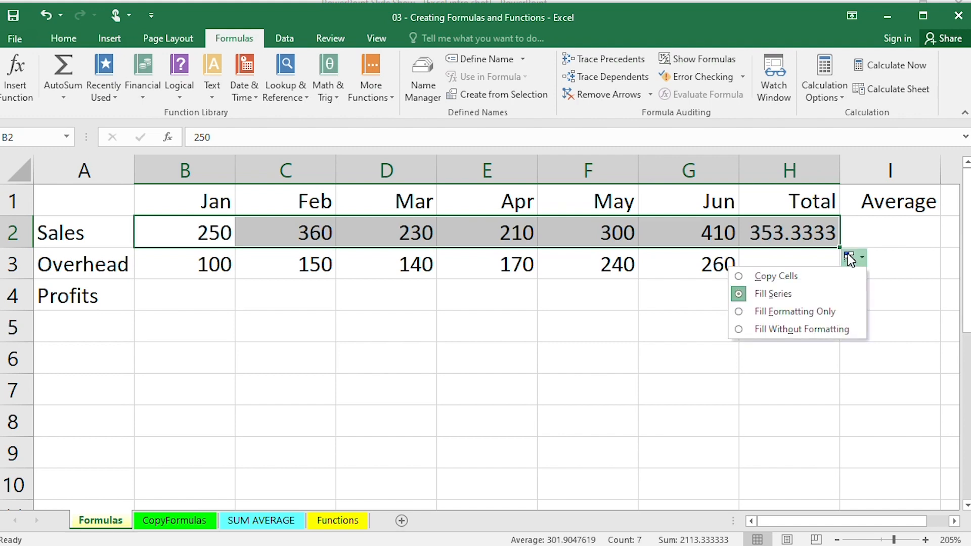
pyautogui.click(850, 259)
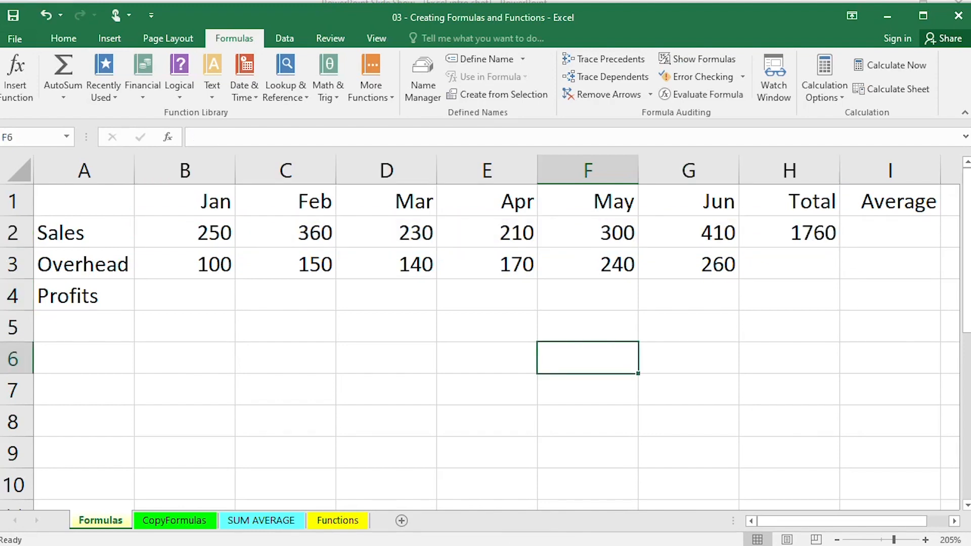
# Step: Total the Overhead values B3:G3 into H3 with AutoSum and select H3 to check its formula
pyautogui.moveTo(181, 232); pyautogui.dragTo(671, 238)
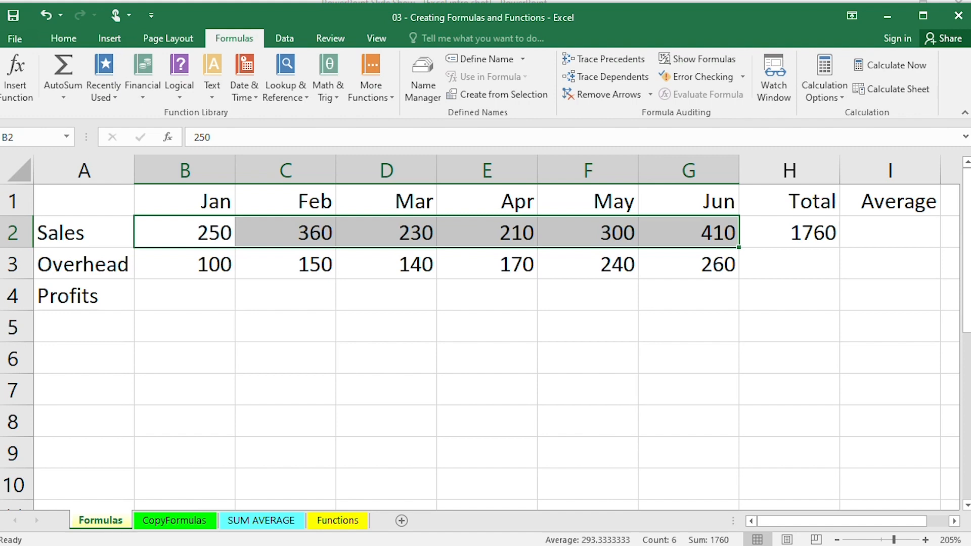
pyautogui.moveTo(192, 264); pyautogui.dragTo(666, 270)
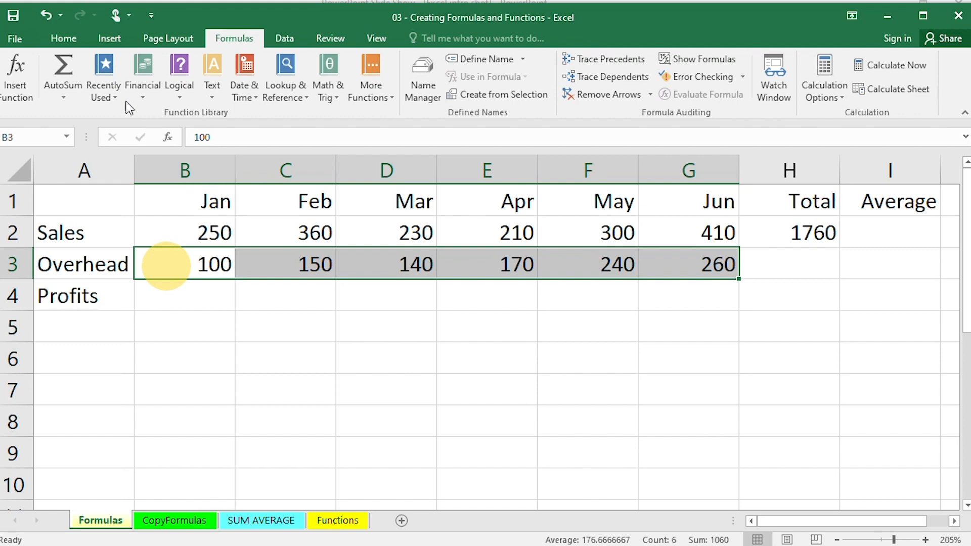
pyautogui.click(62, 71)
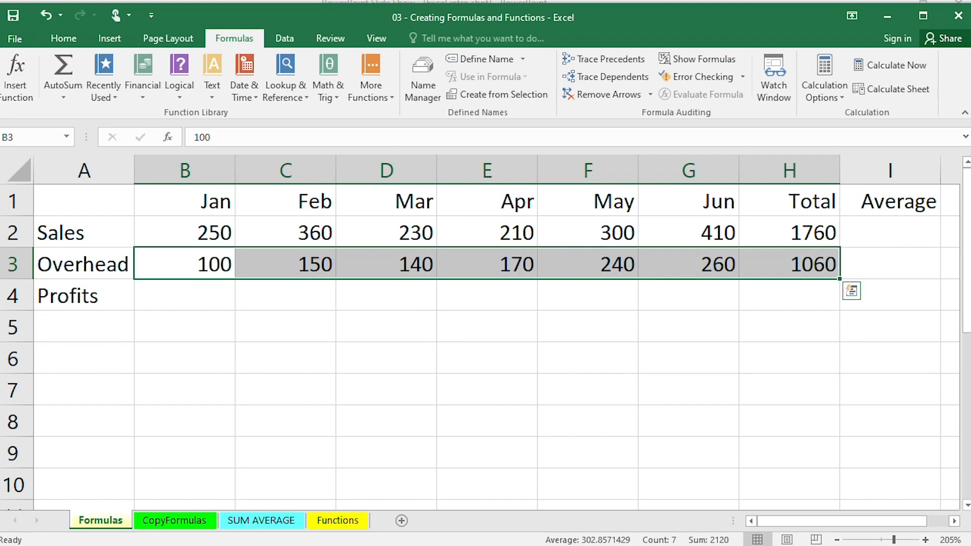
pyautogui.click(786, 266)
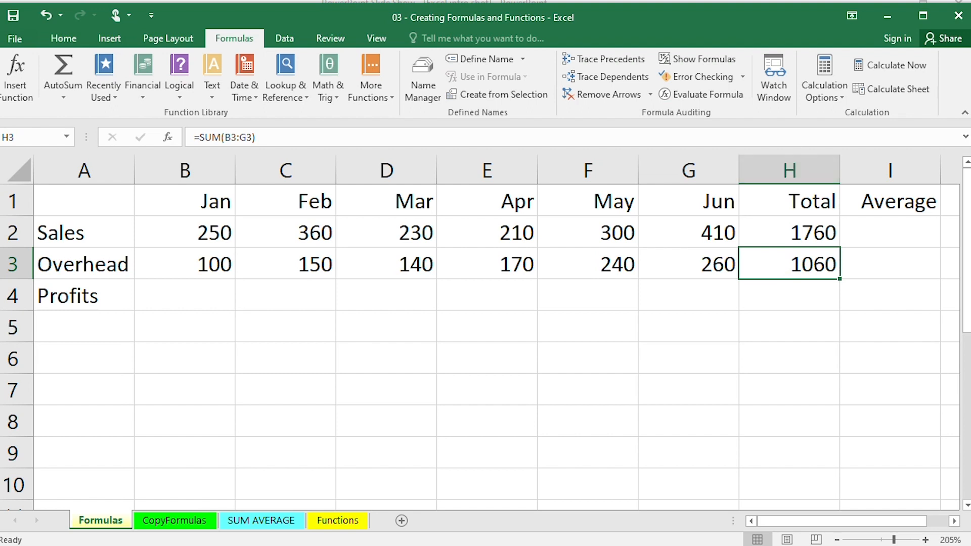
# Step: Sum the January sales and overhead values in B2:B3 into the Profits cell B4 with AutoSum
pyautogui.moveTo(180, 232); pyautogui.dragTo(208, 265)
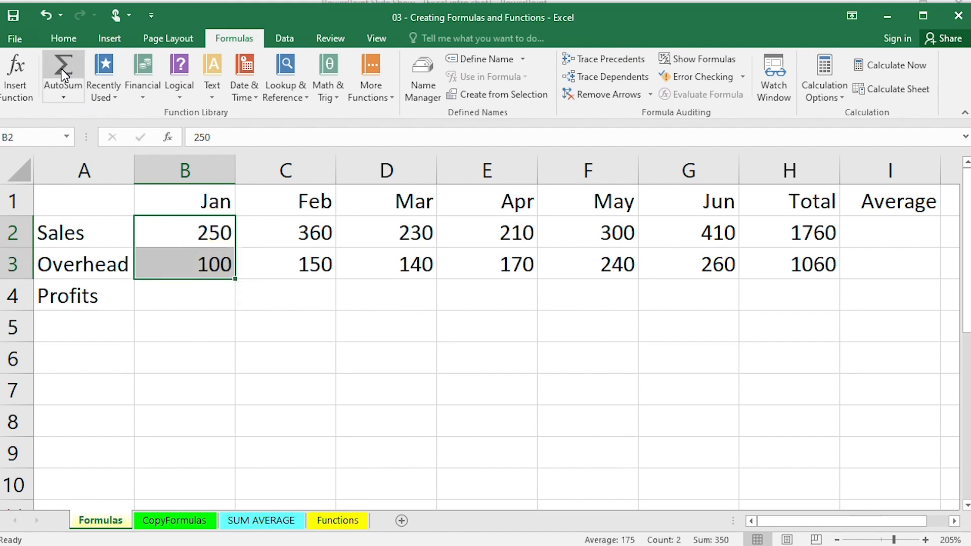
pyautogui.click(286, 420)
pyautogui.moveTo(208, 233); pyautogui.dragTo(207, 264)
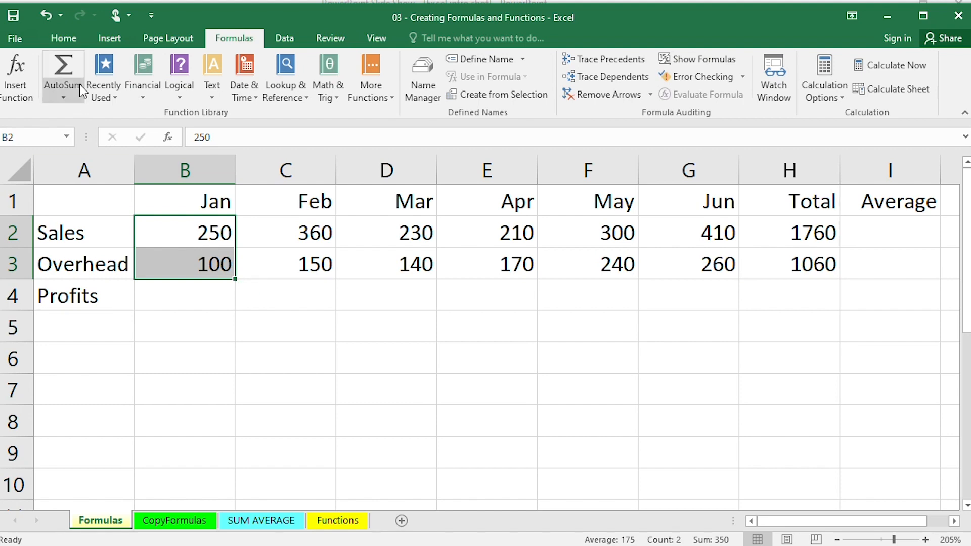
pyautogui.click(63, 70)
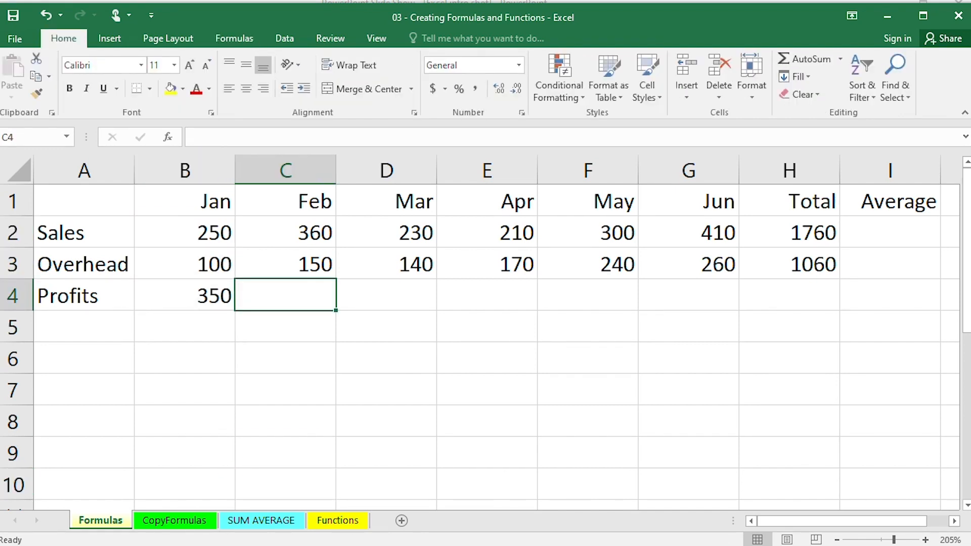
# Step: Start a SUM formula in the March Profits cell D4
pyautogui.moveTo(410, 232); pyautogui.dragTo(403, 260)
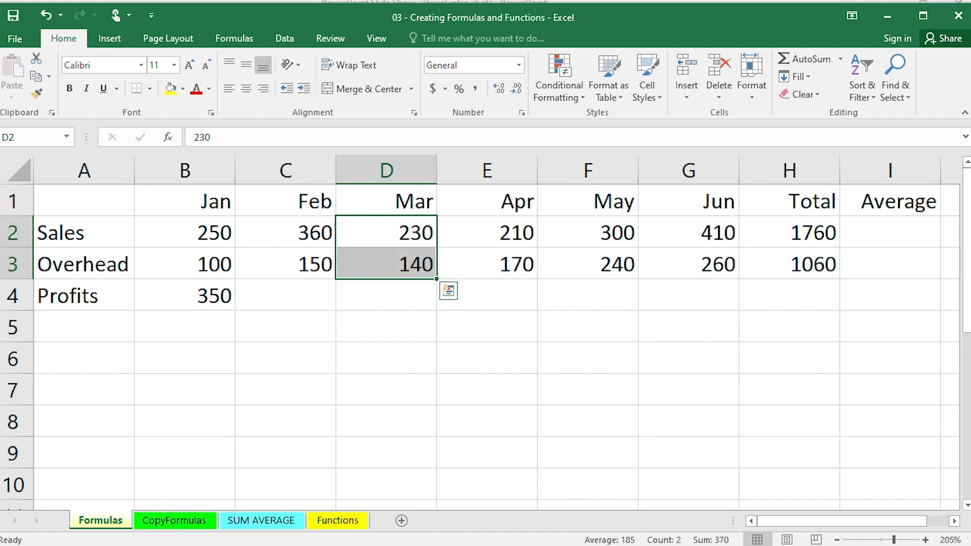
pyautogui.click(372, 297)
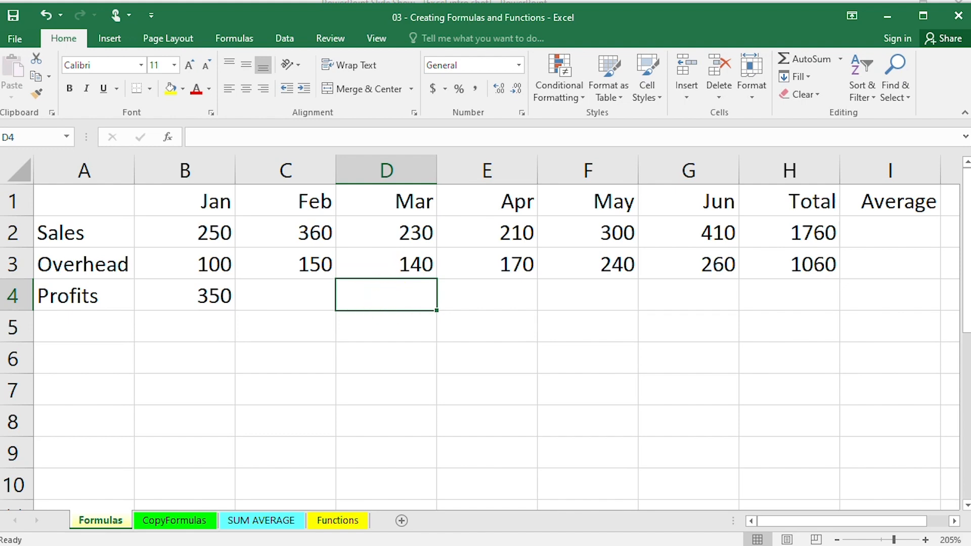
pyautogui.click(197, 136)
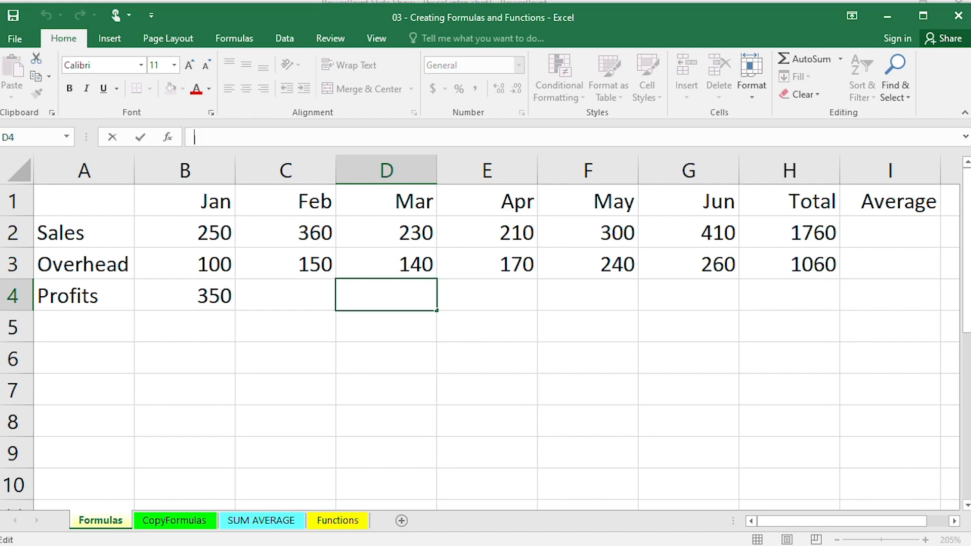
pyautogui.write('=')
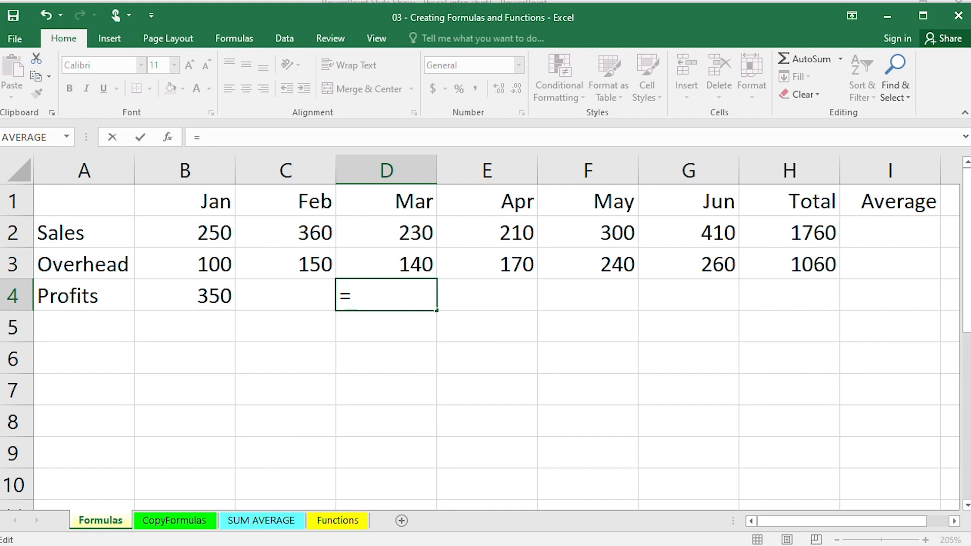
pyautogui.write('s')
pyautogui.press('BackSpace')
pyautogui.write('SUM')
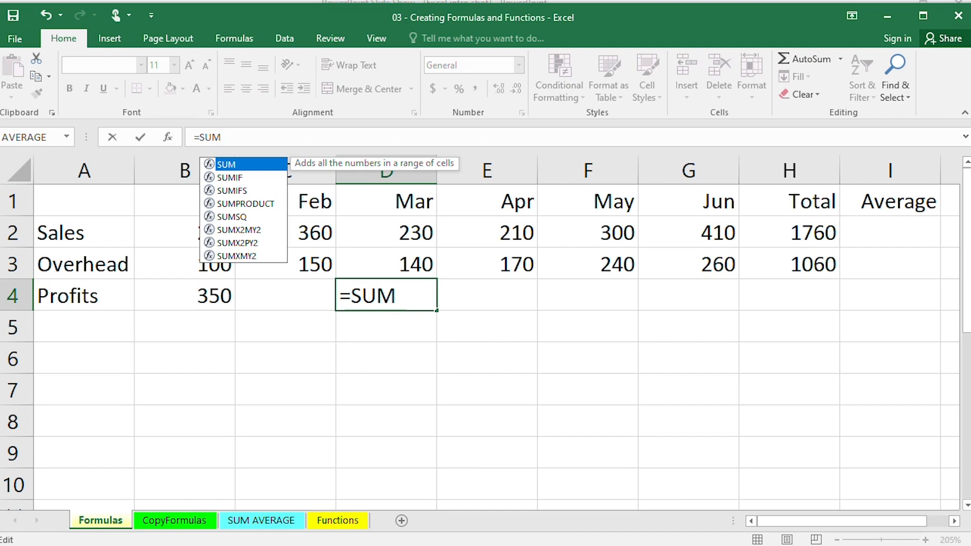
pyautogui.write('(')
pyautogui.press('BackSpace')
pyautogui.press('Tab')
pyautogui.write('B2')
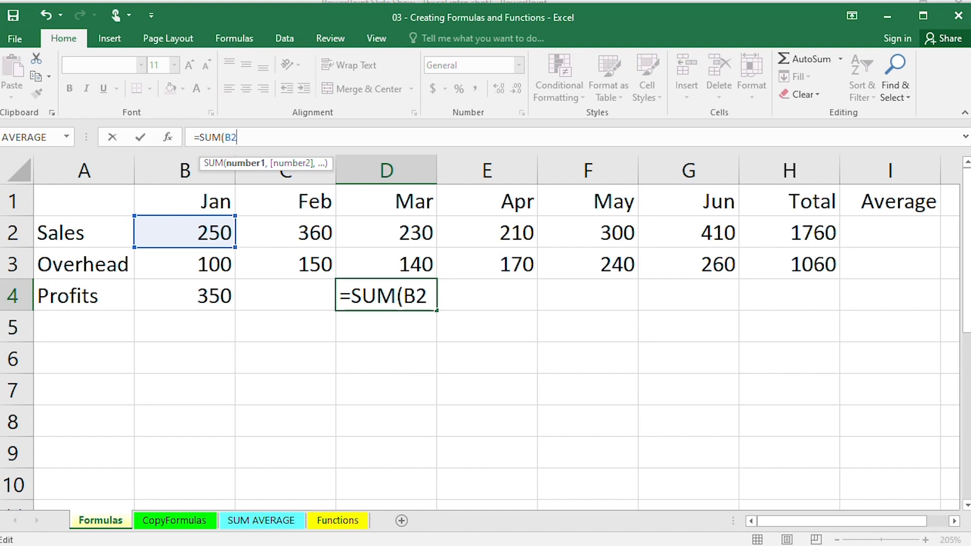
pyautogui.write('+b')
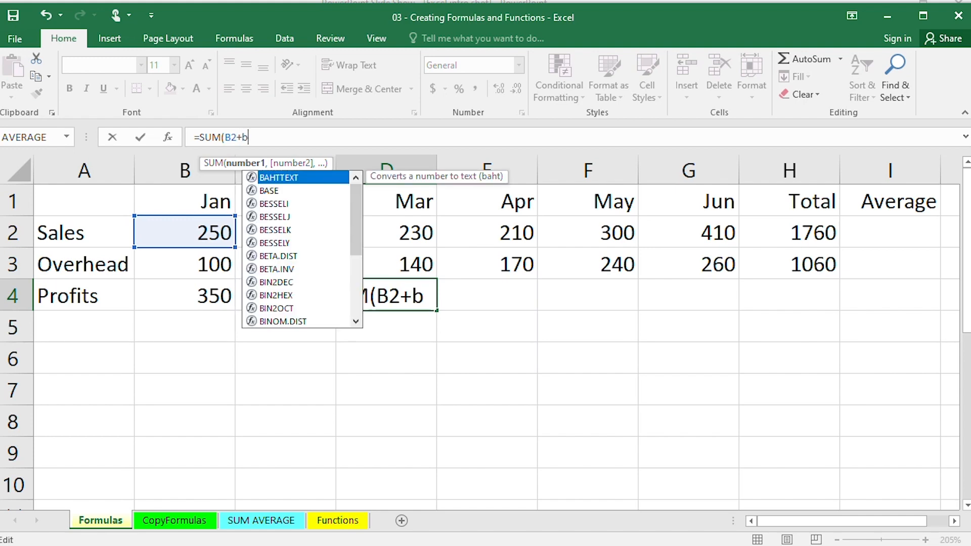
pyautogui.write('3')
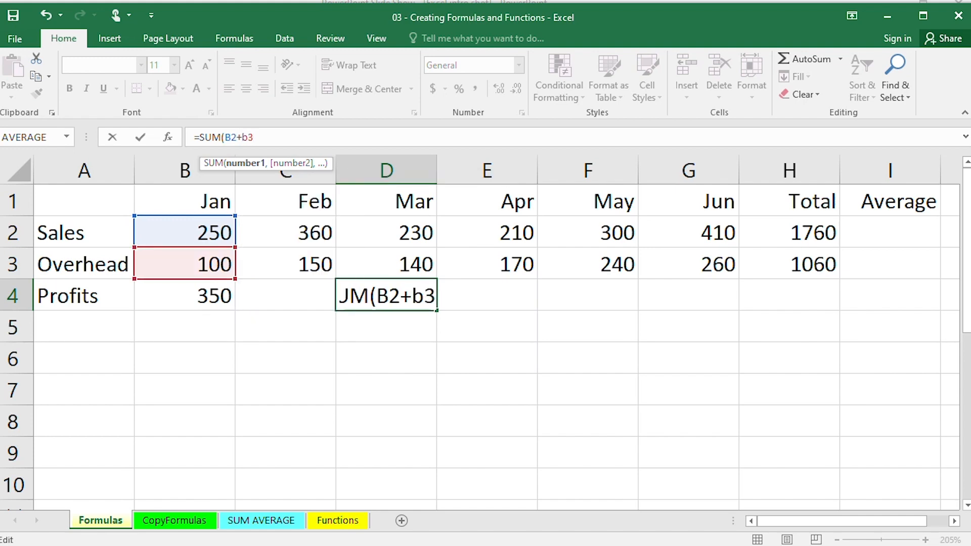
pyautogui.press('BackSpace')
pyautogui.press('BackSpace')
pyautogui.write('B3')
pyautogui.press('BackSpace')
pyautogui.press('BackSpace')
pyautogui.press('BackSpace')
pyautogui.press('BackSpace')
pyautogui.press('BackSpace')
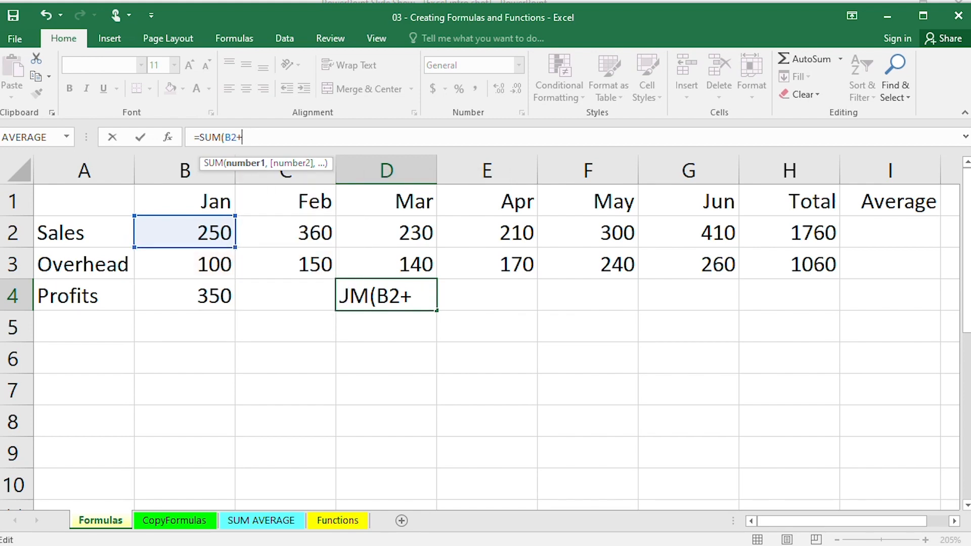
# Step: Complete the March Profits formula in D4 as =SUM(D2+D3), and reselect the cell to check its cell references
pyautogui.write('d')
pyautogui.press('BackSpace')
pyautogui.write('DC')
pyautogui.press('BackSpace')
pyautogui.write('2')
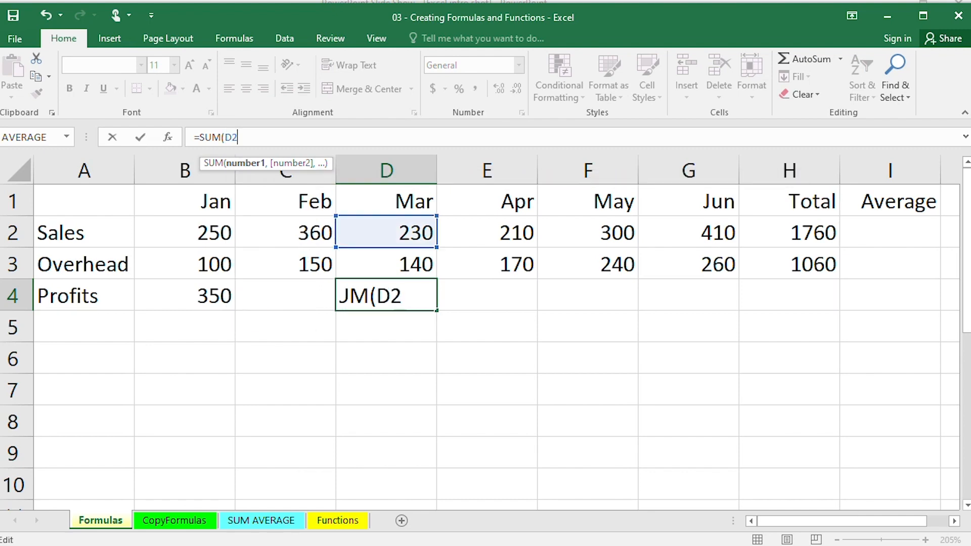
pyautogui.write('+D')
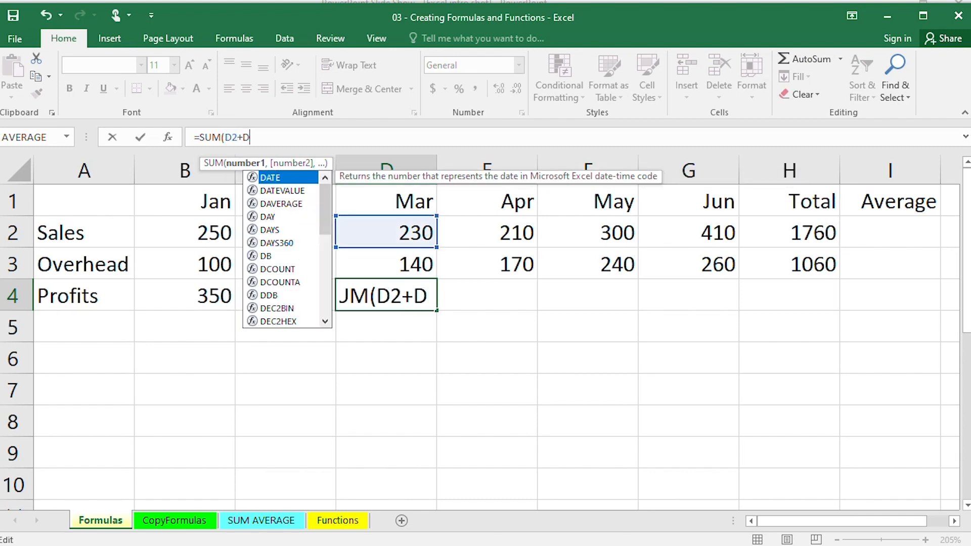
pyautogui.write('3')
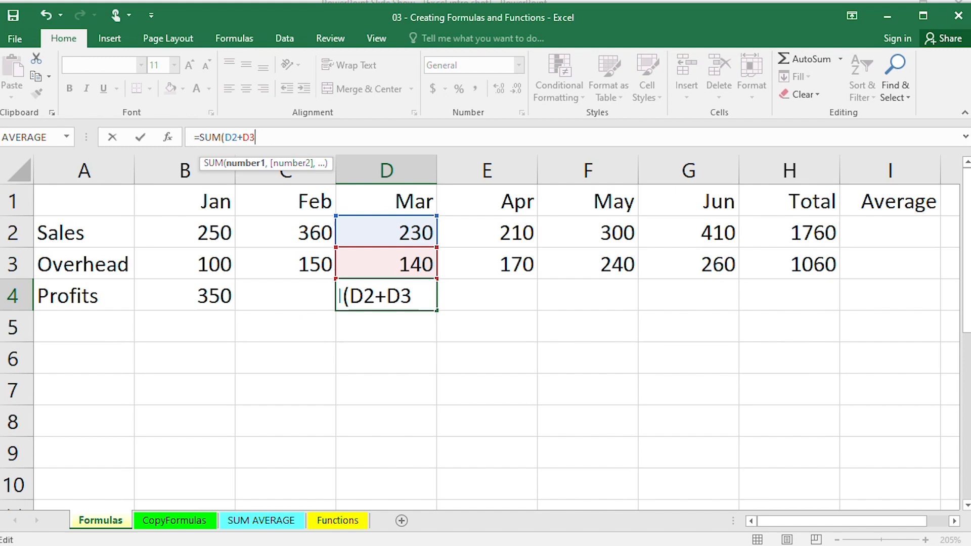
pyautogui.write(')')
pyautogui.press('Return')
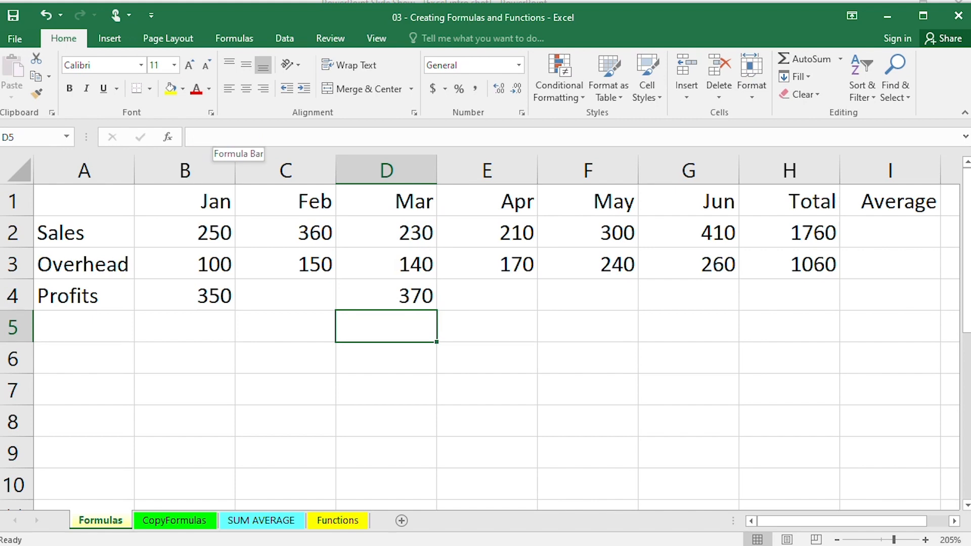
pyautogui.press('Up')
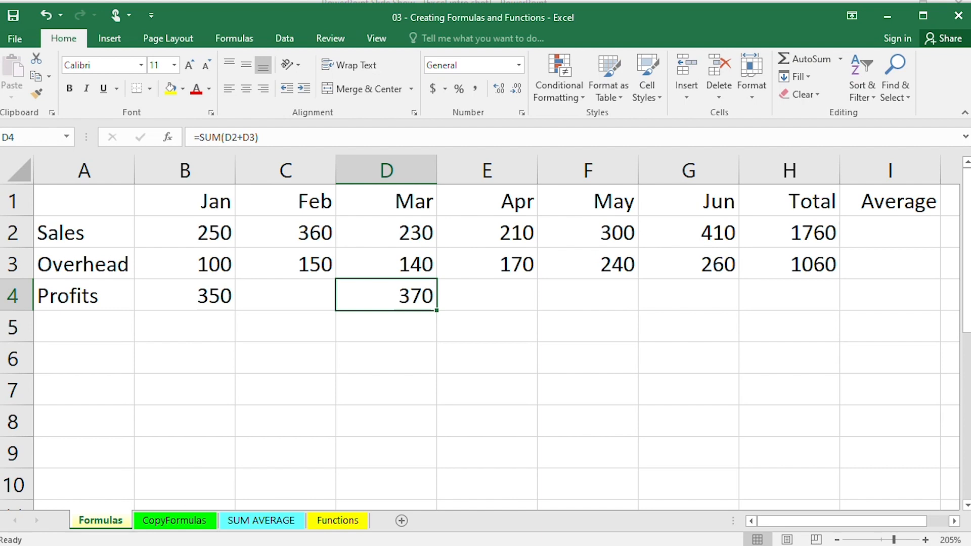
pyautogui.click(270, 136)
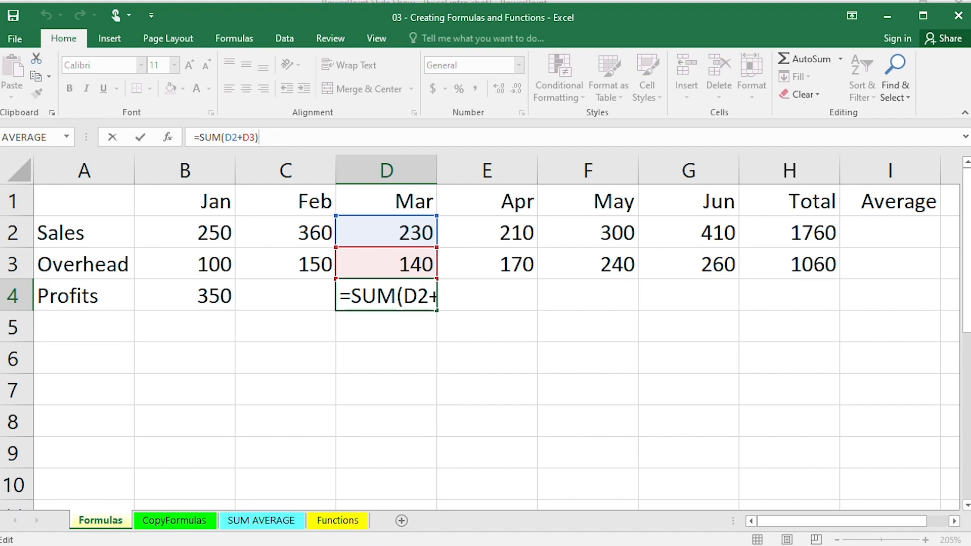
pyautogui.moveTo(586, 233); pyautogui.dragTo(596, 269)
# Step: Try to insert the AVERAGE function for the Overhead values B3:G3 in I3, committing the entry as =AVE
pyautogui.moveTo(203, 264); pyautogui.dragTo(718, 264)
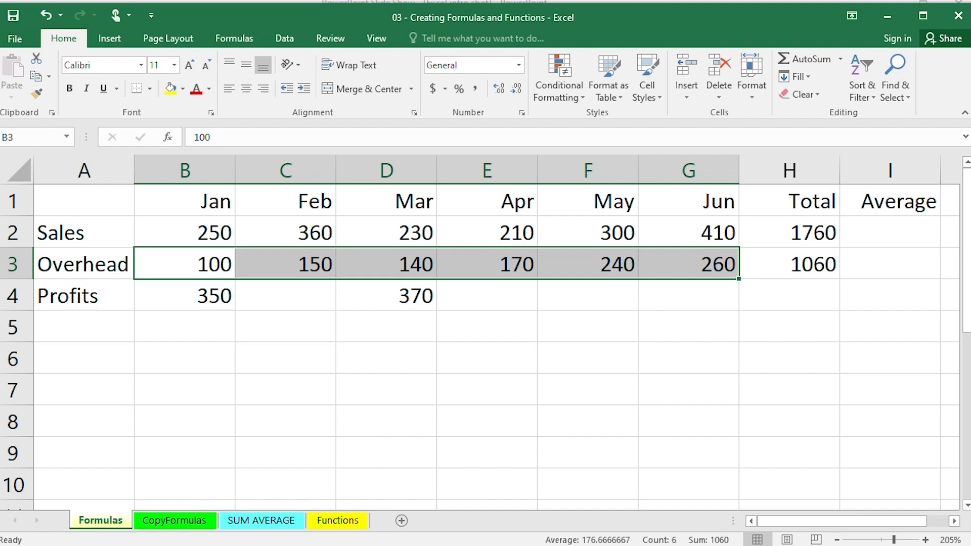
pyautogui.click(912, 263)
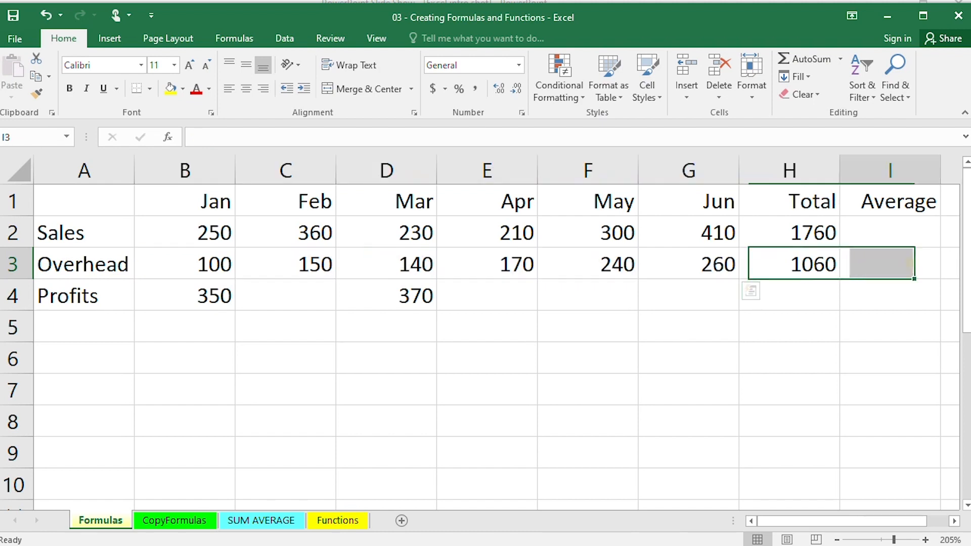
pyautogui.rightClick(913, 267)
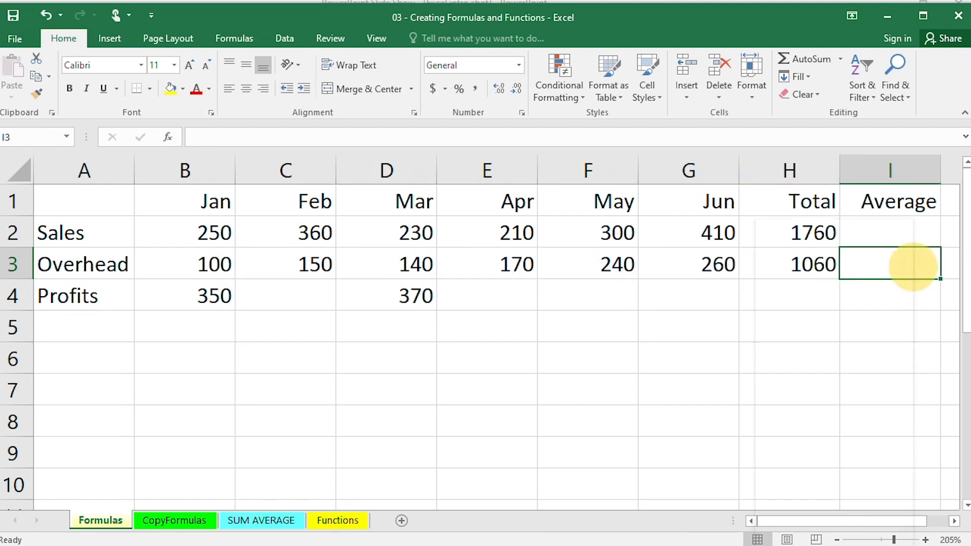
pyautogui.press('Escape')
pyautogui.click(199, 137)
pyautogui.write('=')
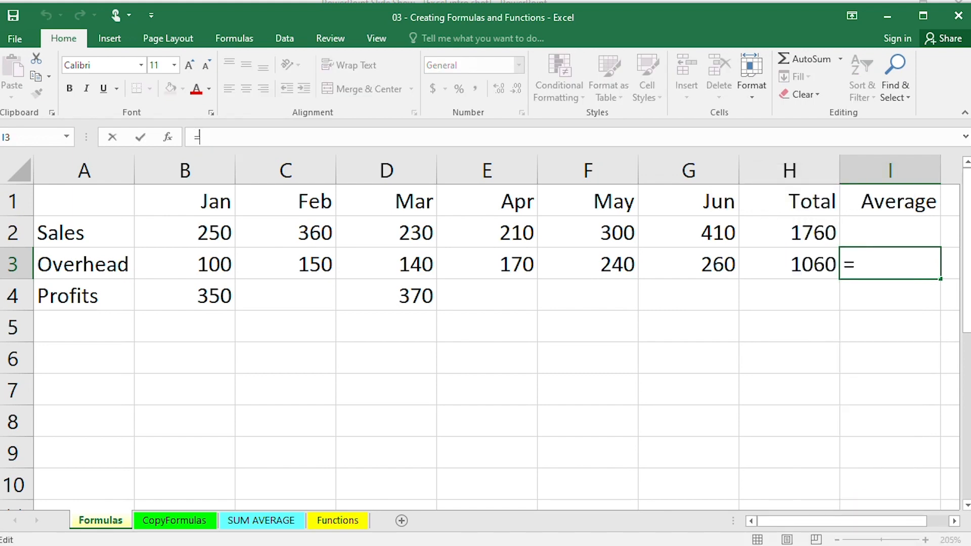
pyautogui.write('AV')
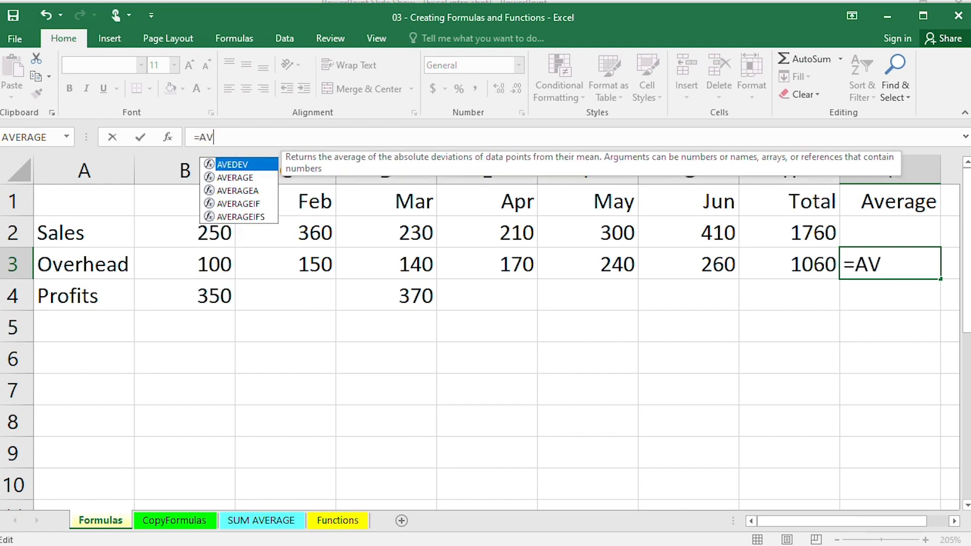
pyautogui.write('E')
pyautogui.press('BackSpace')
pyautogui.write('E')
pyautogui.press('Down')
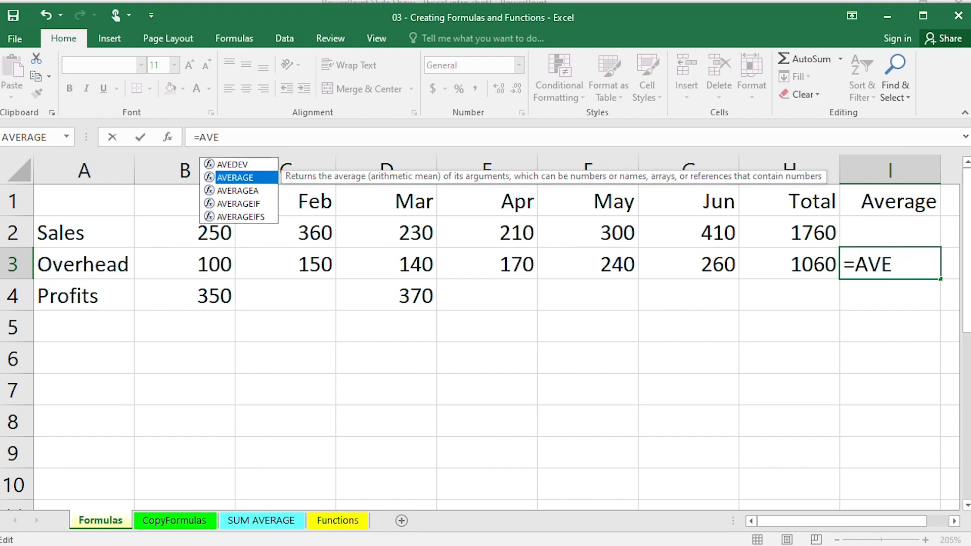
pyautogui.press('Return')
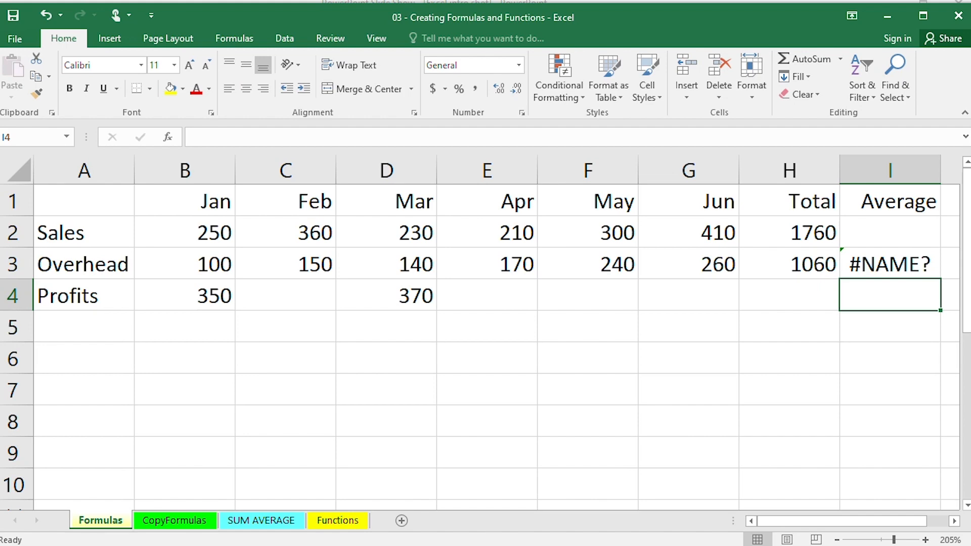
# Step: Try to average the Overhead values in I3 by extending its formula to =AVE(B3:G3)
pyautogui.click(890, 264)
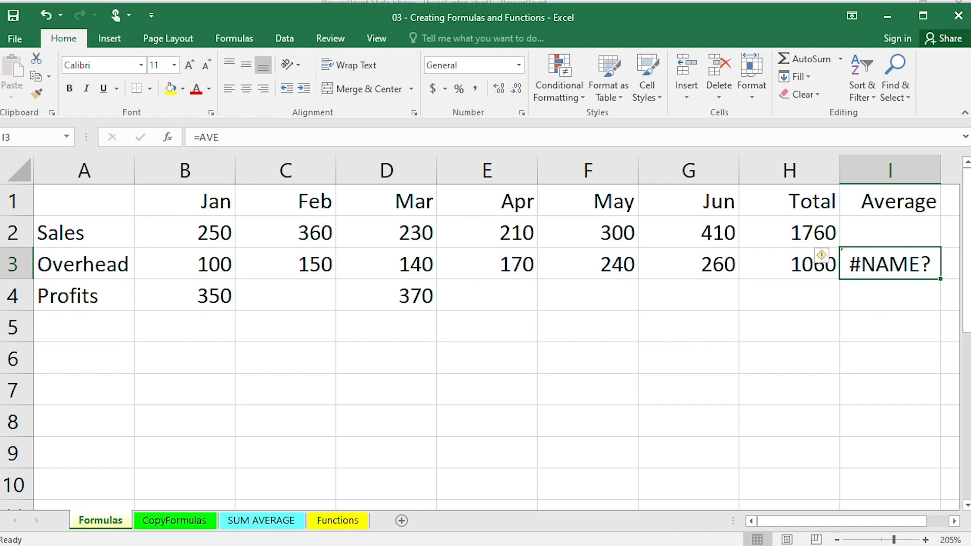
pyautogui.click(271, 137)
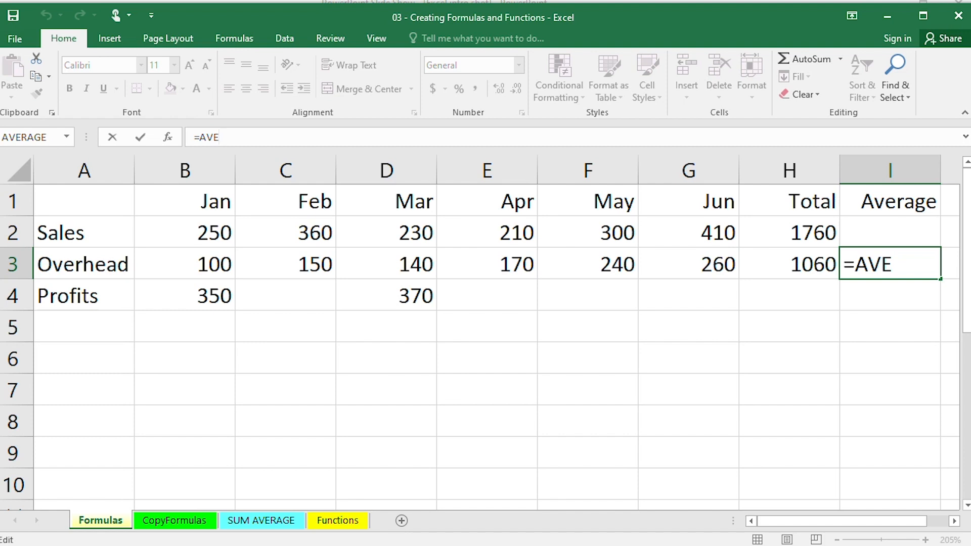
pyautogui.write('(')
pyautogui.write('B')
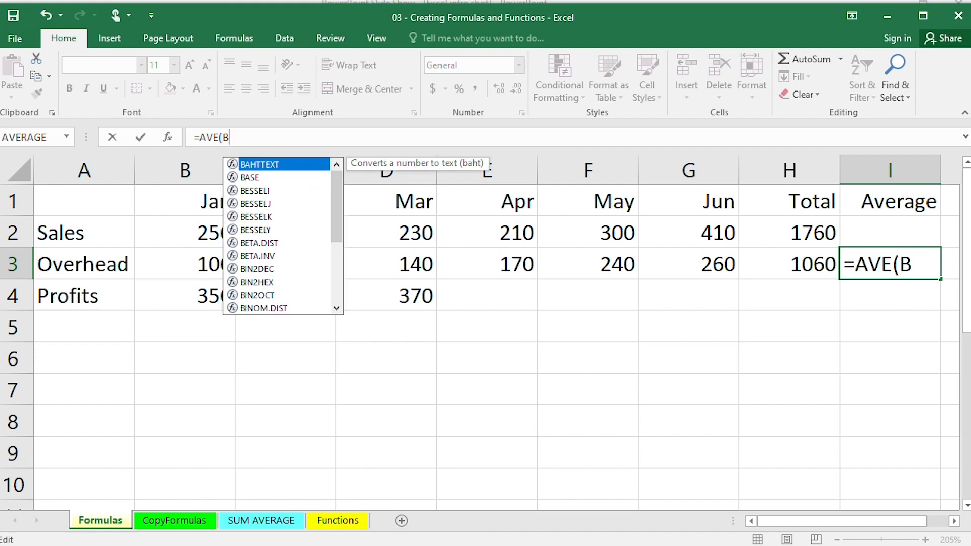
pyautogui.write('3')
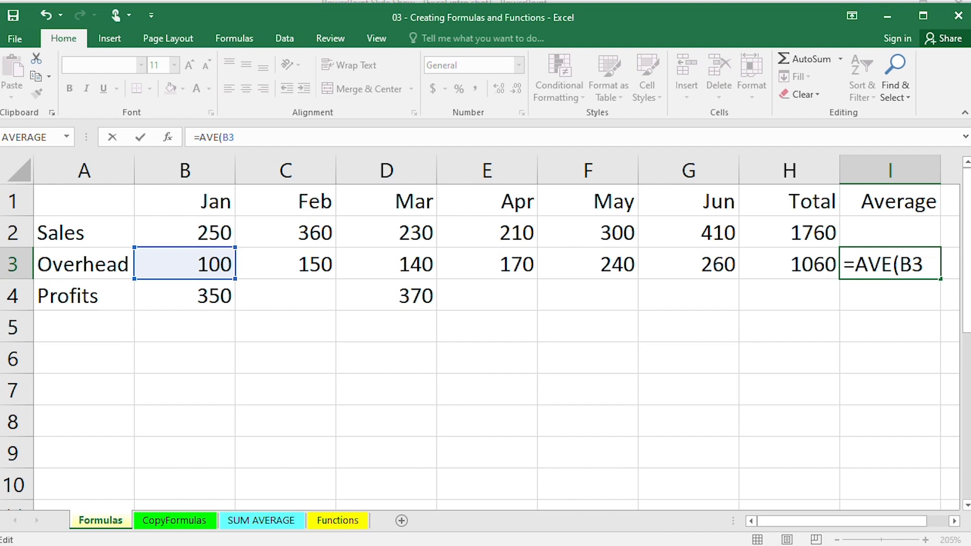
pyautogui.write(':B')
pyautogui.press('BackSpace')
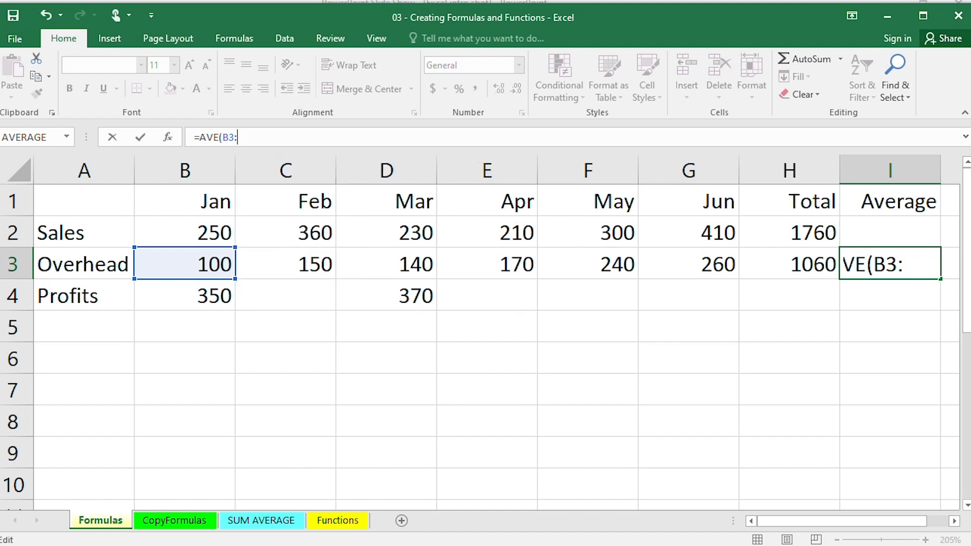
pyautogui.write('G3')
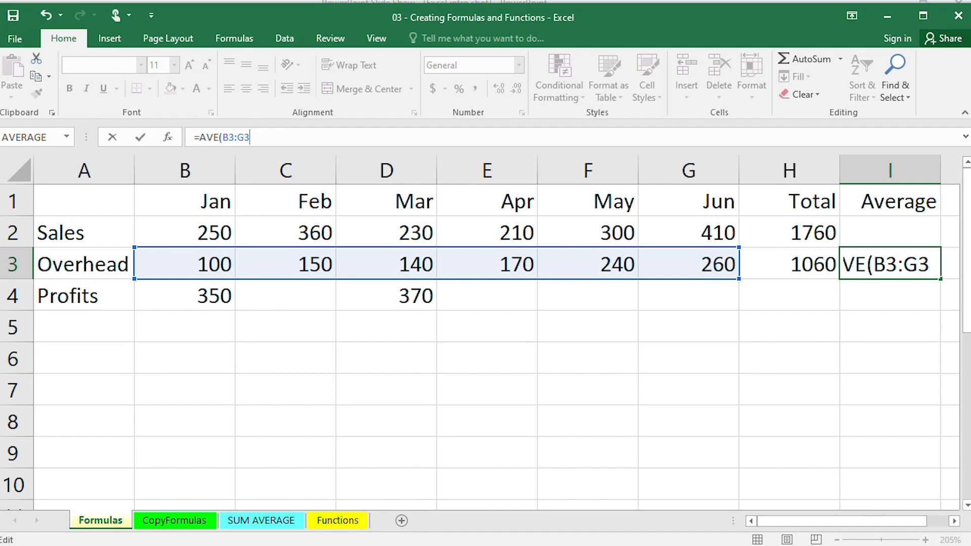
pyautogui.write(')')
pyautogui.press('Return')
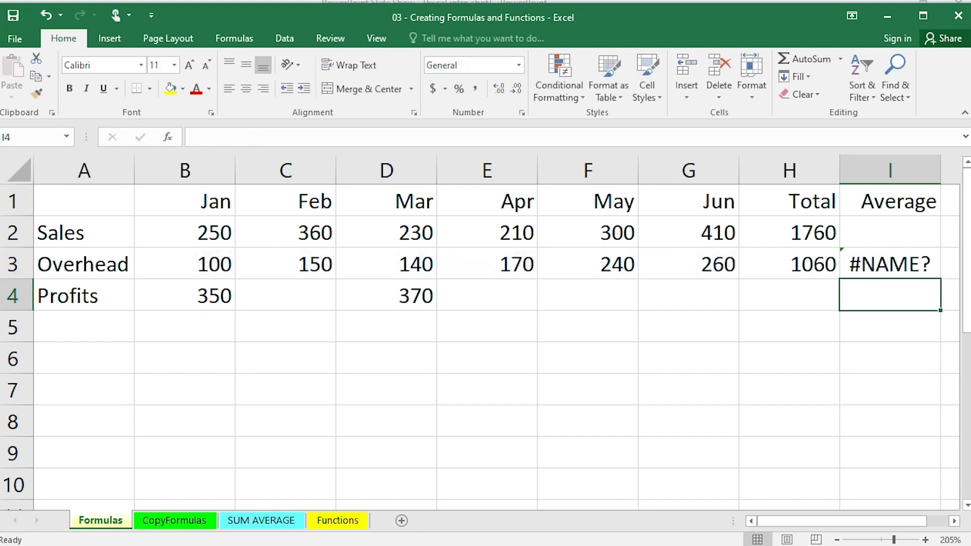
# Step: Examine the Overhead average formula in I3 and its referenced range, alongside the total in H3
pyautogui.press('Up')
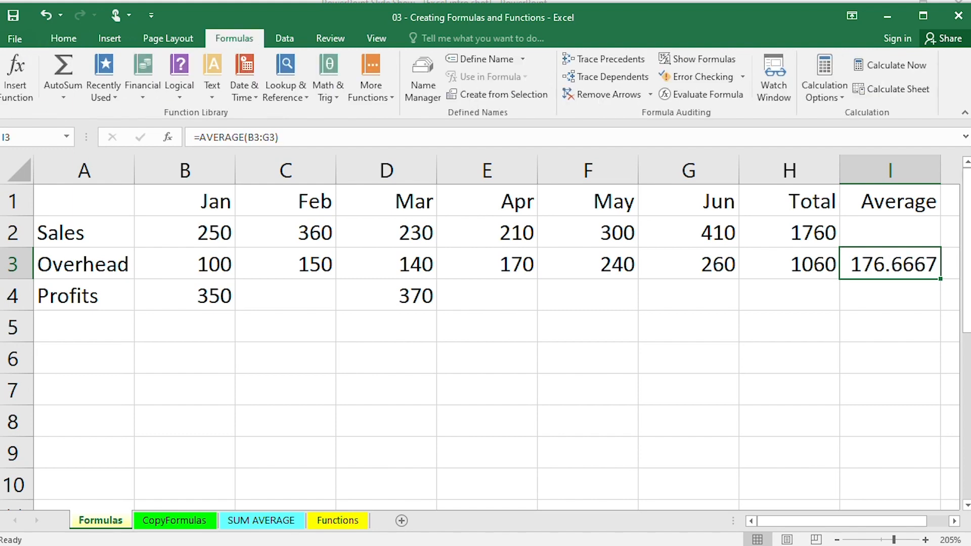
pyautogui.press('F2')
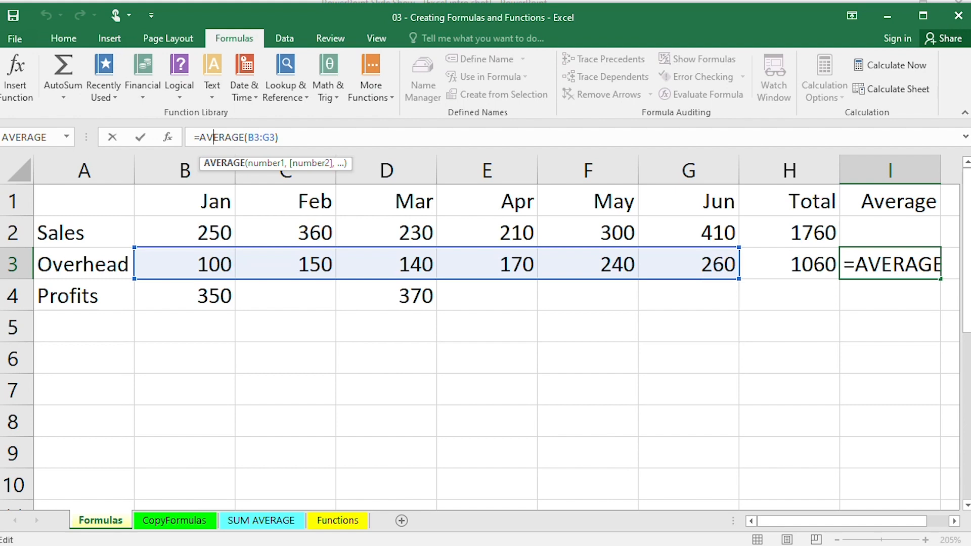
pyautogui.press('Return')
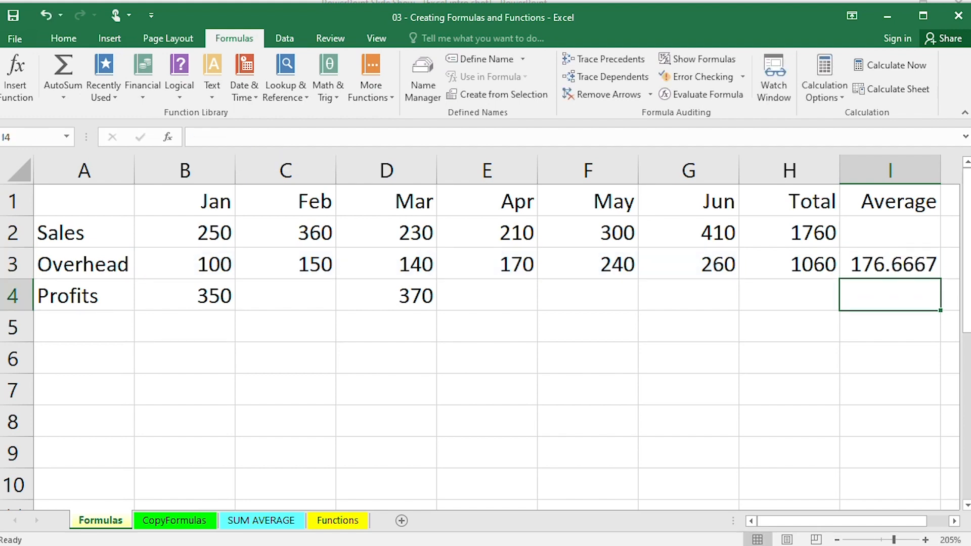
pyautogui.click(890, 264)
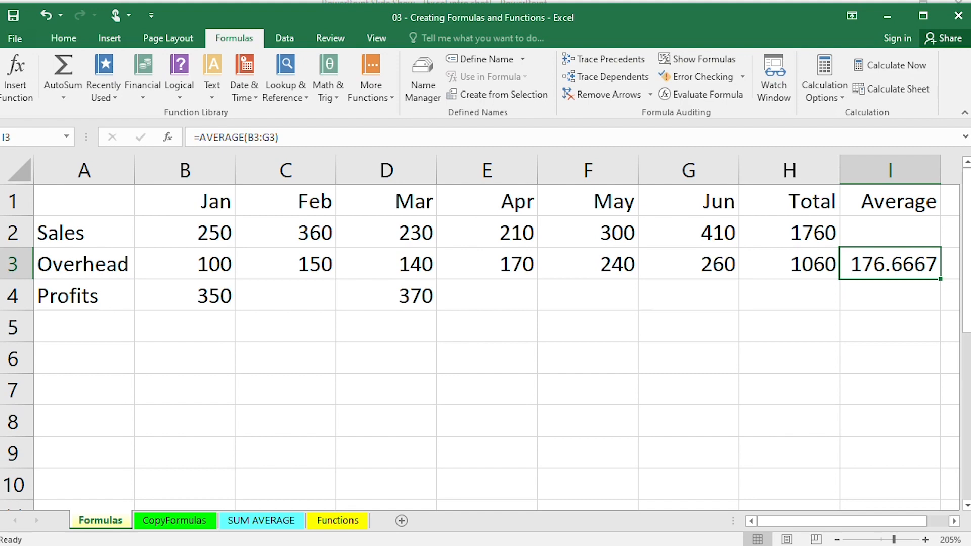
pyautogui.click(789, 264)
pyautogui.click(890, 264)
# Step: Average the Sales values in I2 with the AVERAGE function, completing the formula as =AVERAGE(B2:G2)
pyautogui.click(890, 232)
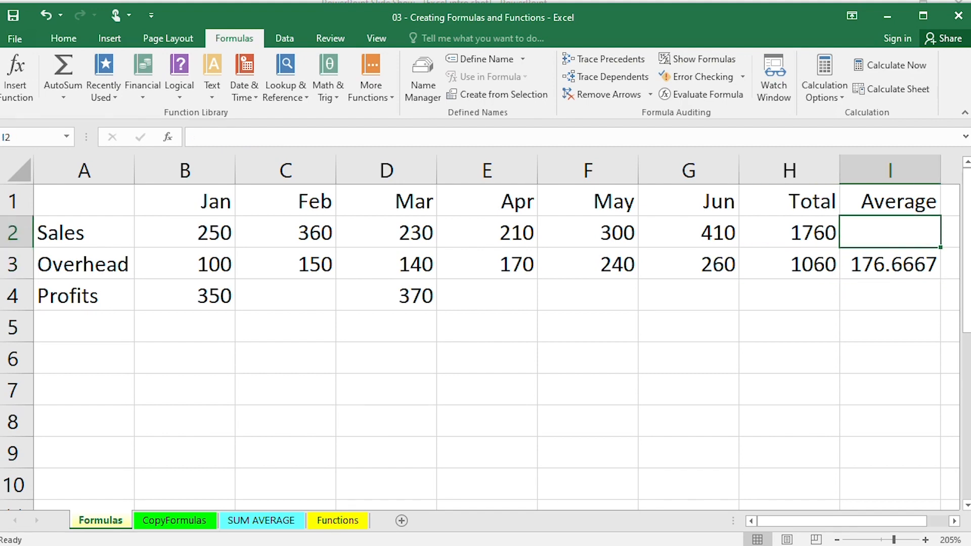
pyautogui.click(355, 138)
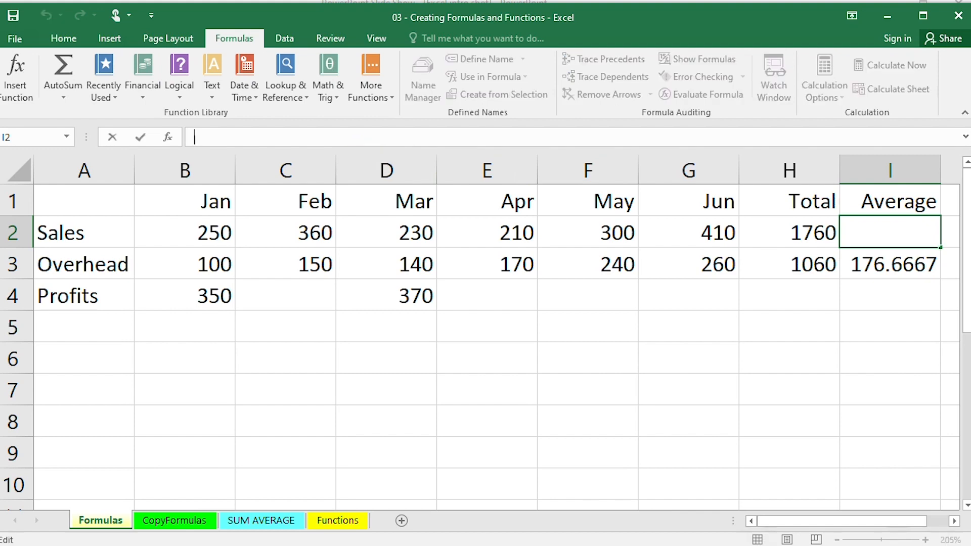
pyautogui.write('=AV')
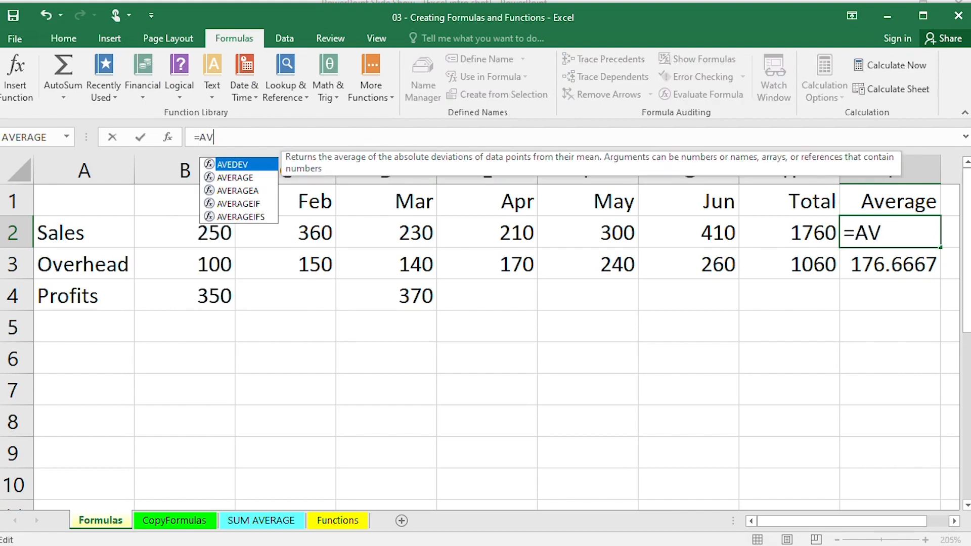
pyautogui.press('Down')
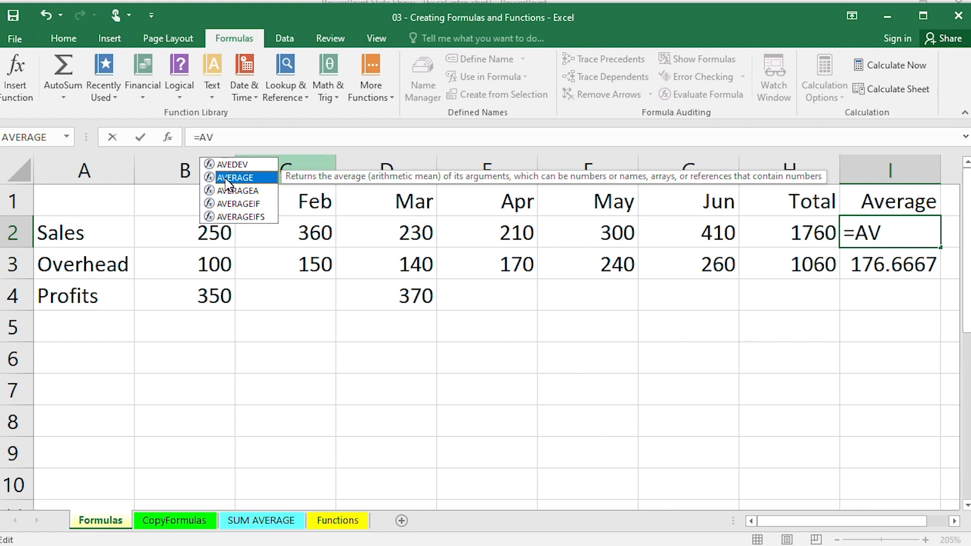
pyautogui.doubleClick(233, 181)
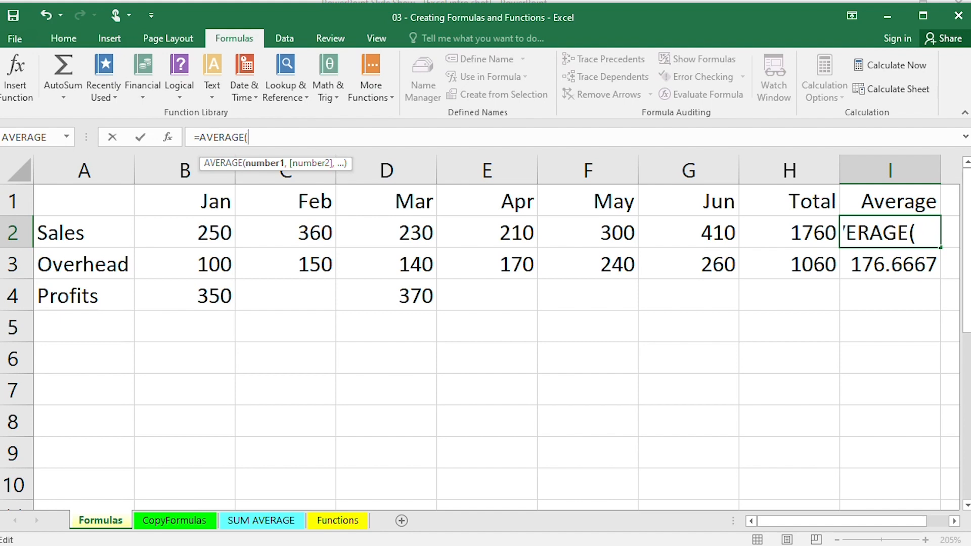
pyautogui.write('B')
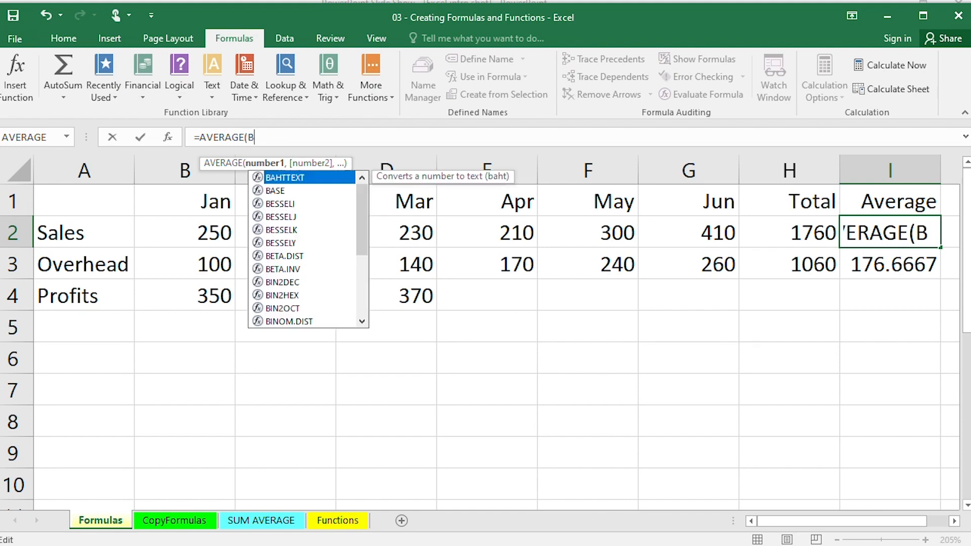
pyautogui.write('2:')
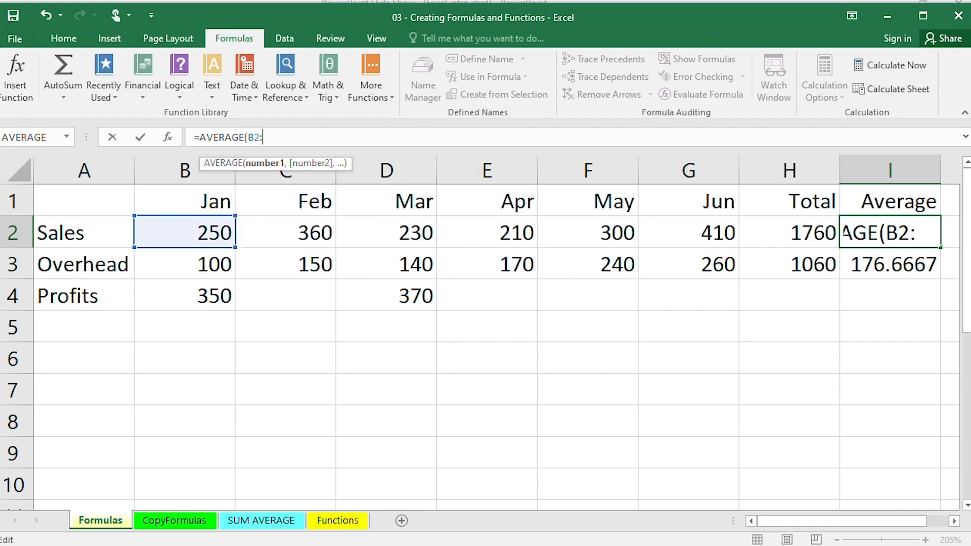
pyautogui.write('G2)')
pyautogui.press('Return')
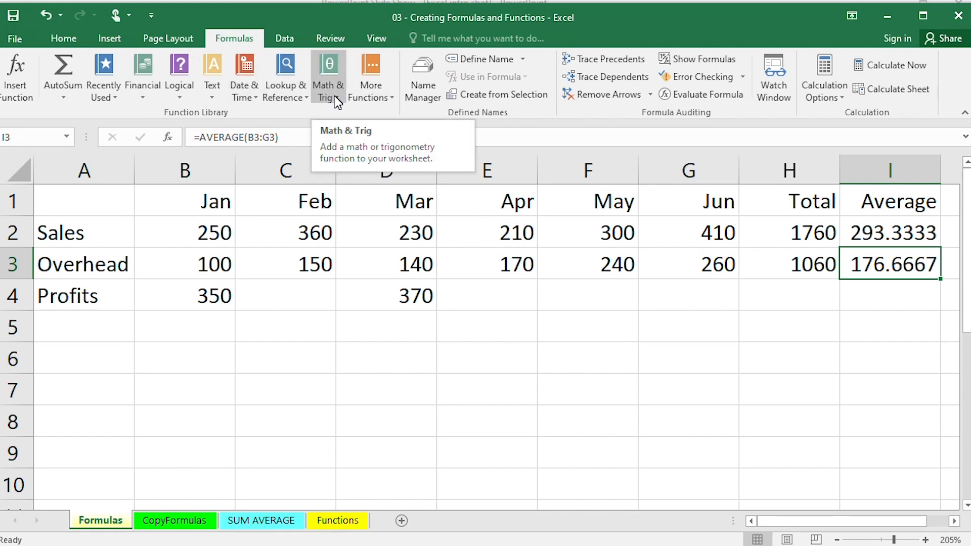
pyautogui.click(377, 96)
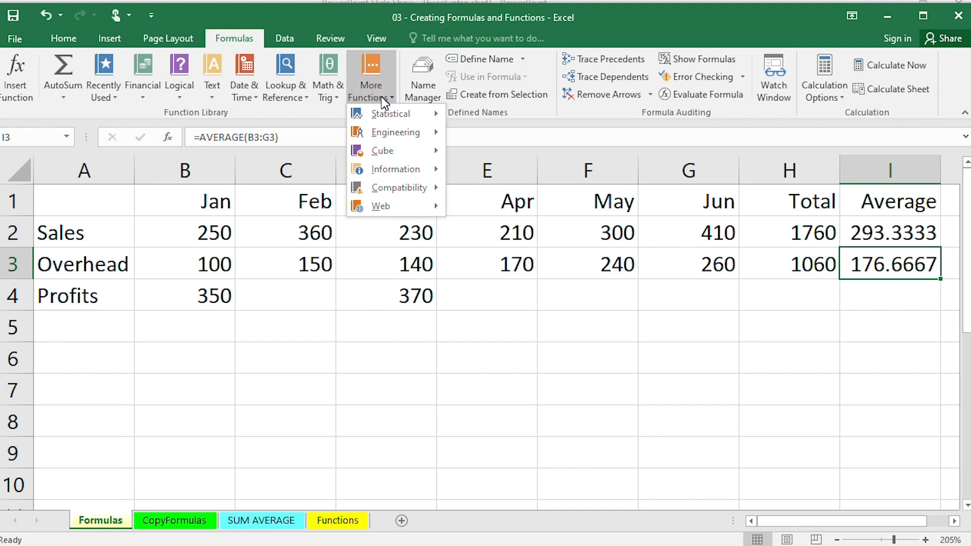
pyautogui.click(464, 301)
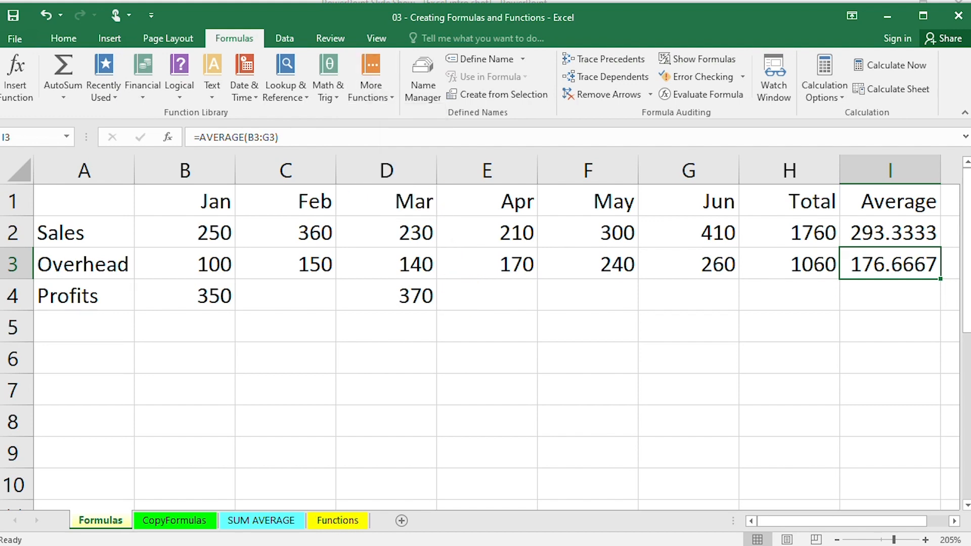
pyautogui.click(285, 452)
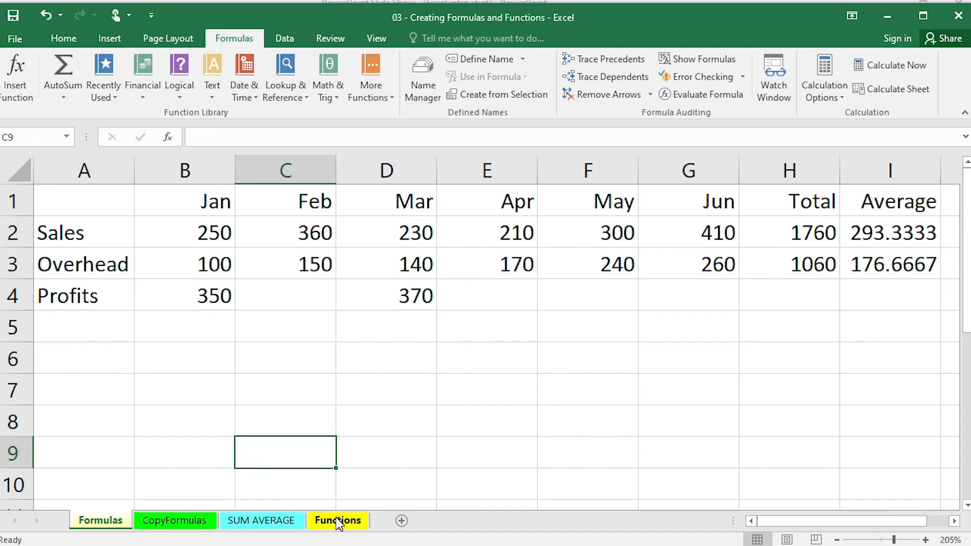
pyautogui.click(337, 521)
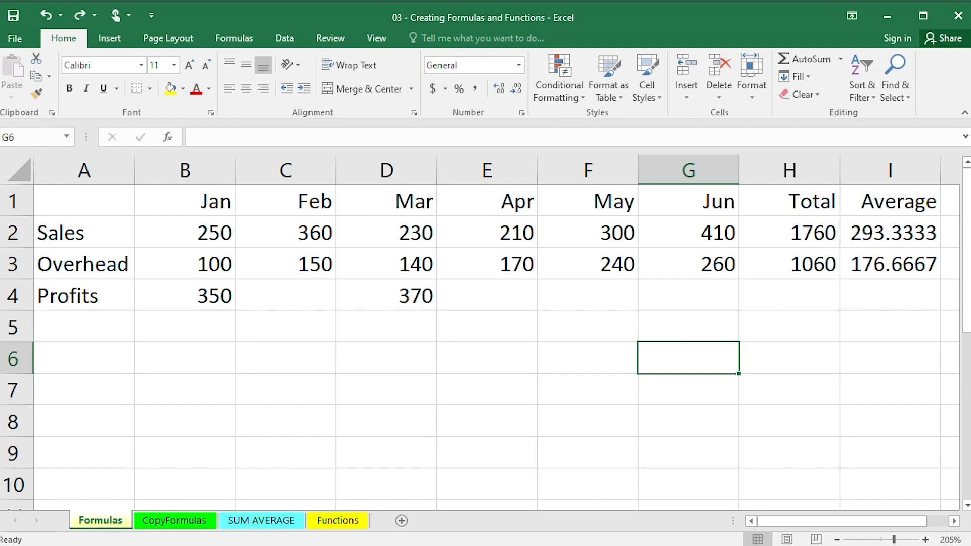
# Step: Switch to the CopyFormulas sheet and check the Sales total and average formulas in H2 and I2
pyautogui.click(179, 523)
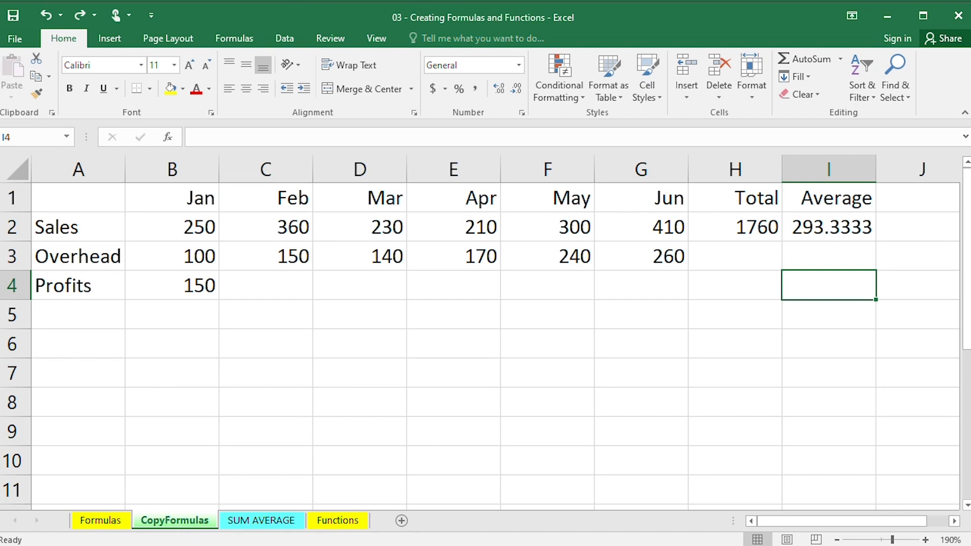
pyautogui.click(758, 227)
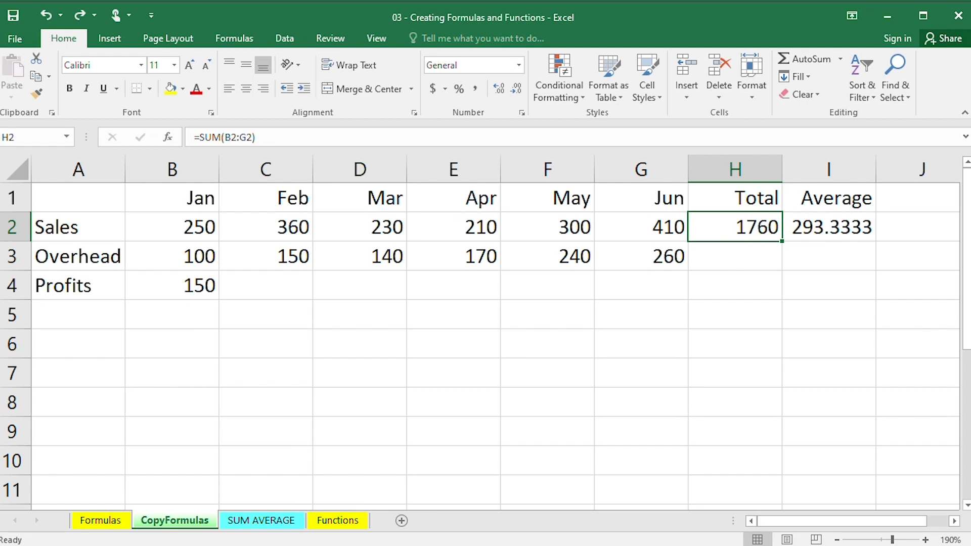
pyautogui.click(829, 227)
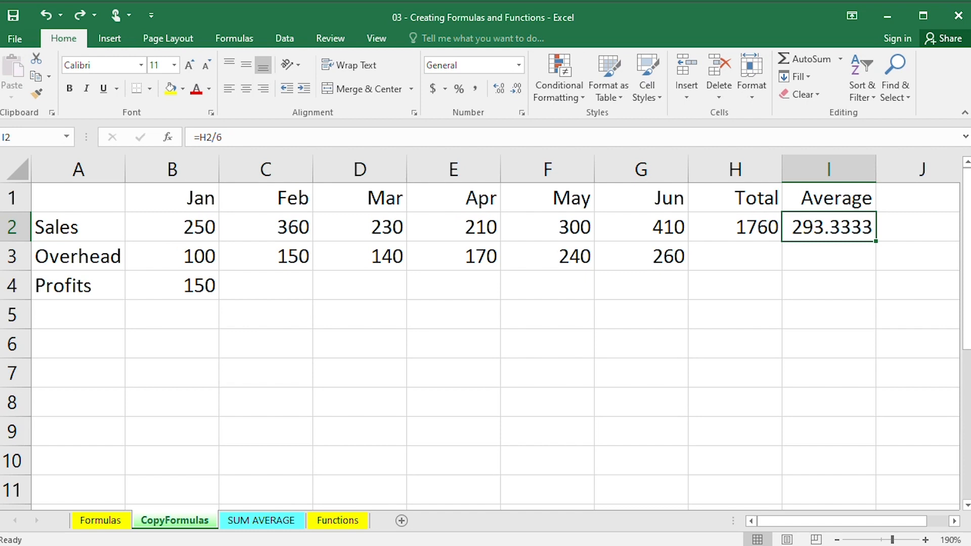
# Step: Fill the Sales total and average formulas from H2:I2 down into H3:I3, and compare the total references in H3 and H2
pyautogui.moveTo(715, 232); pyautogui.dragTo(804, 230)
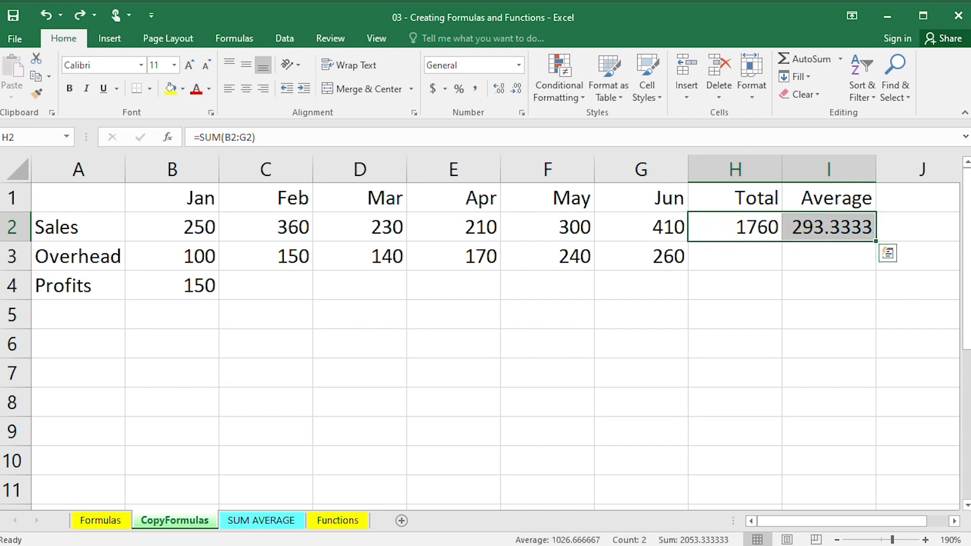
pyautogui.moveTo(875, 241); pyautogui.dragTo(874, 259)
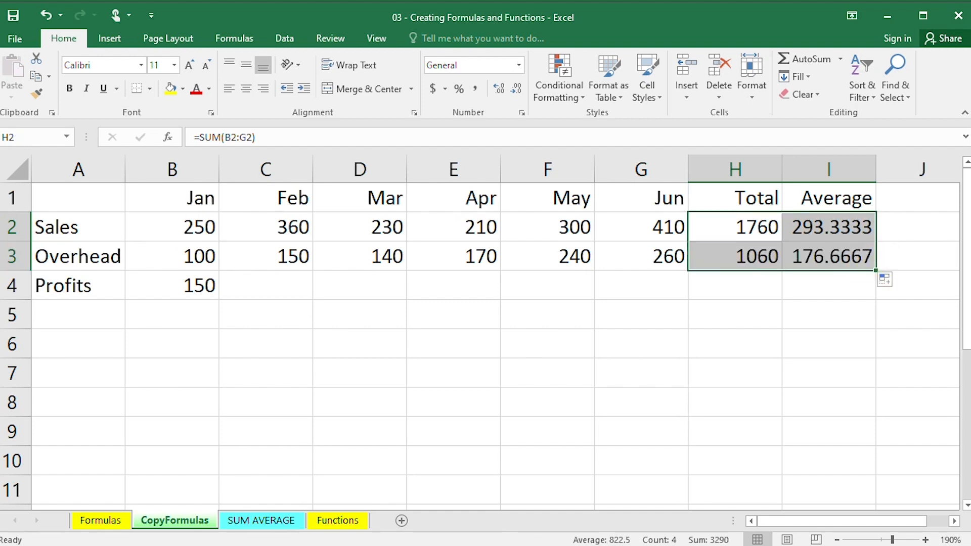
pyautogui.click(841, 282)
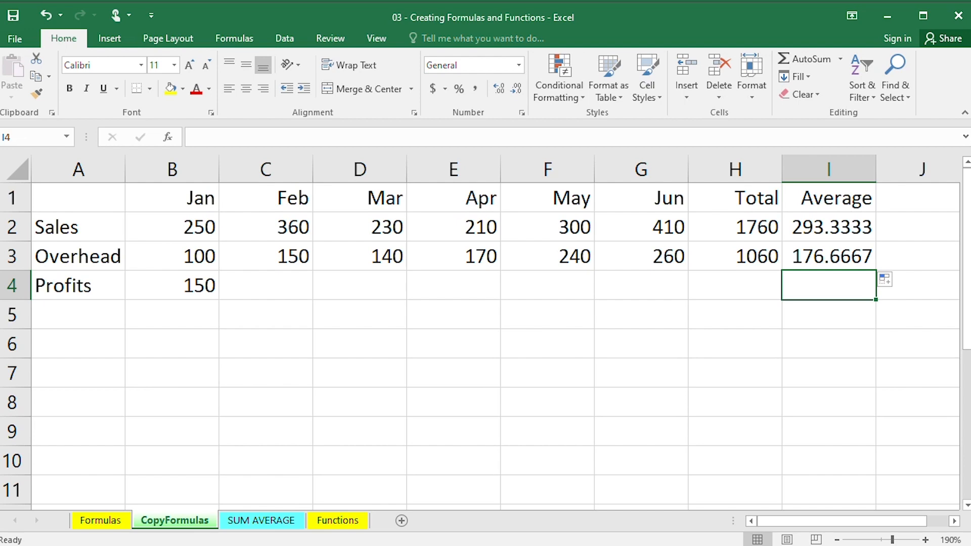
pyautogui.click(735, 256)
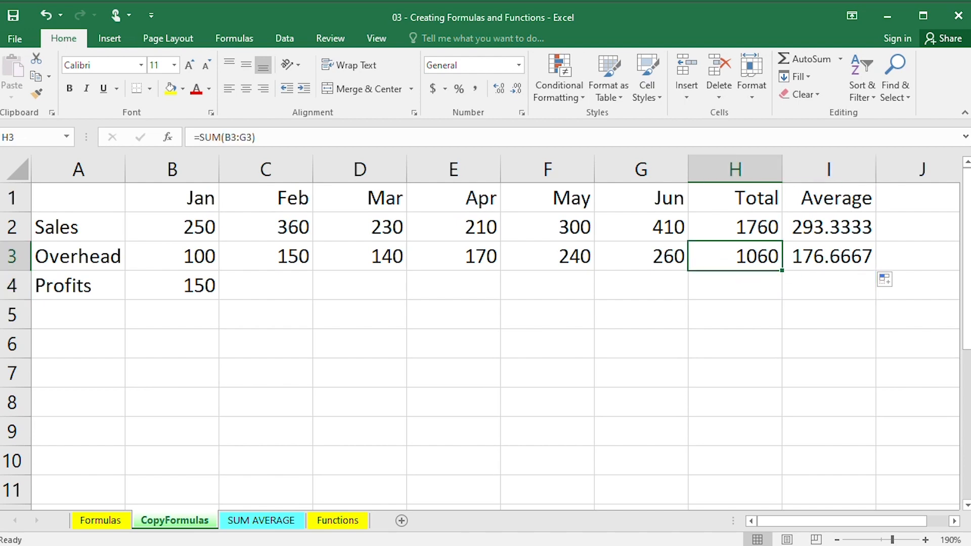
pyautogui.click(737, 225)
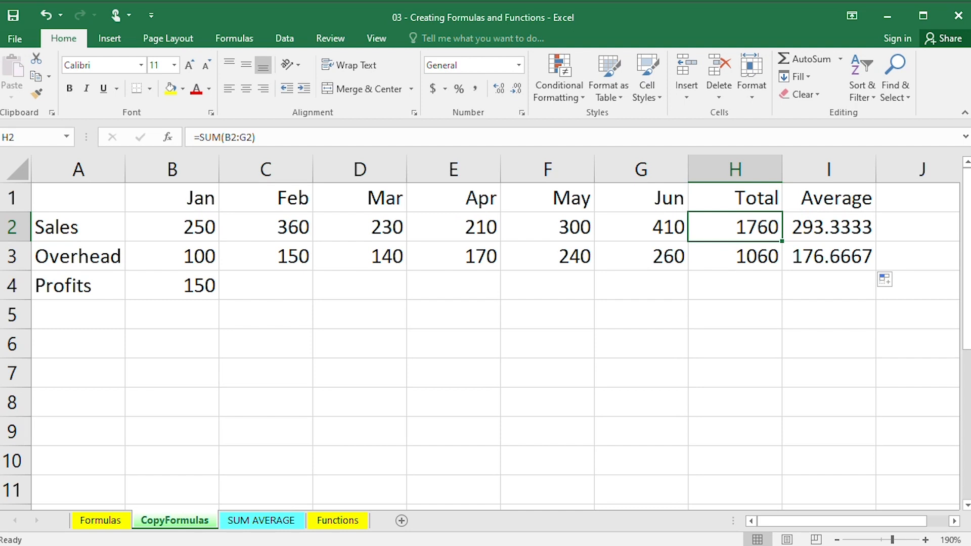
# Step: Try to fill the January Sales value from B2 across the Sales row through G2
pyautogui.click(172, 227)
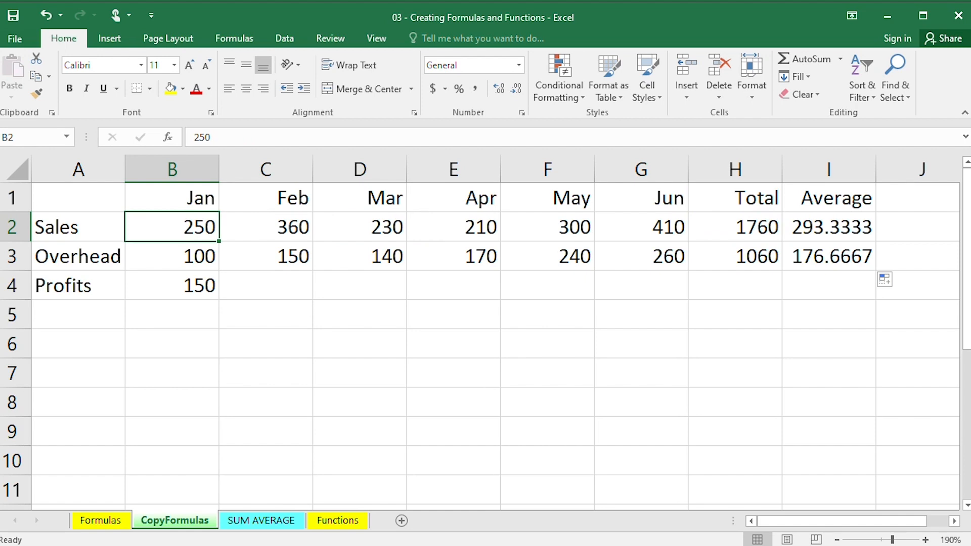
pyautogui.moveTo(219, 241); pyautogui.dragTo(627, 253)
pyautogui.hotkey('ctrl', 'z')
# Step: Compare the total formulas in H2 and H3 against the Overhead values in B3:G3
pyautogui.click(754, 227)
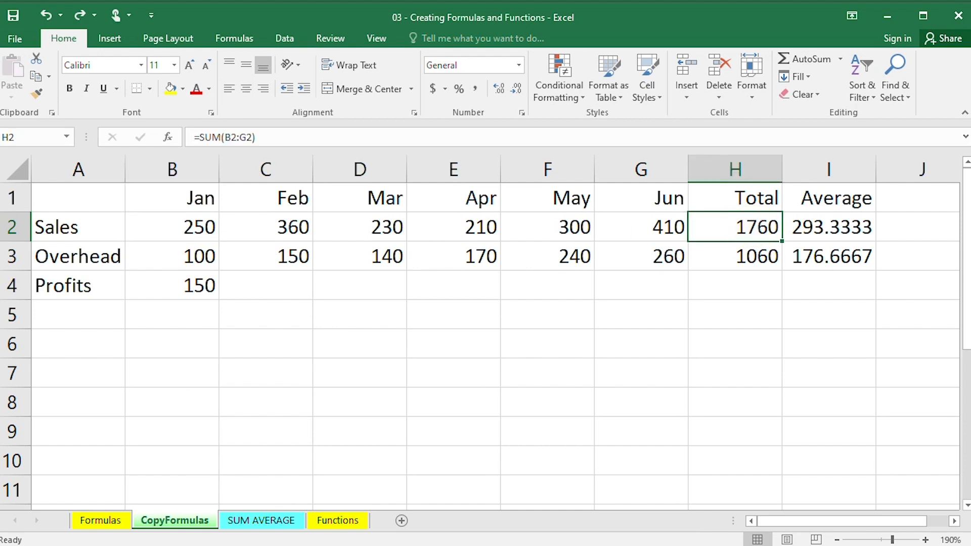
pyautogui.click(727, 261)
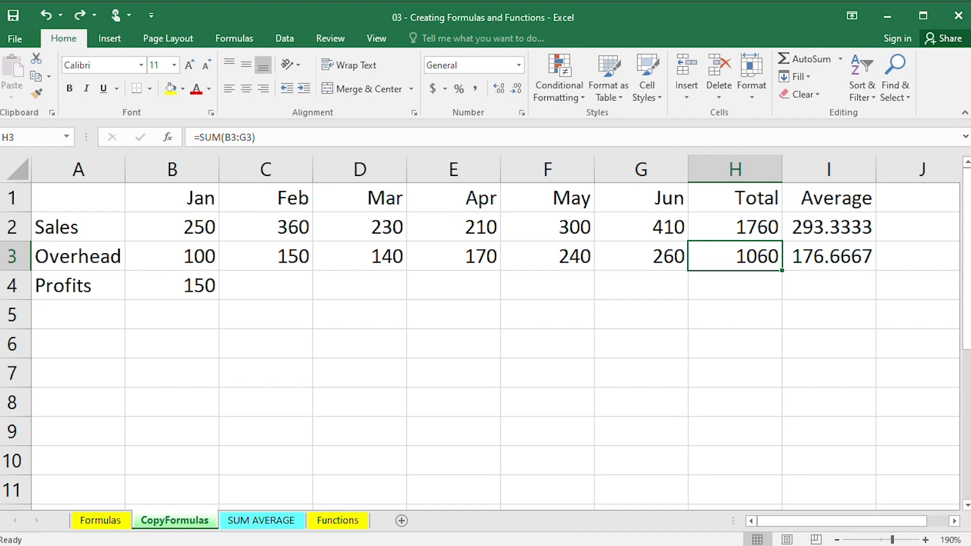
pyautogui.moveTo(668, 256); pyautogui.dragTo(208, 258)
pyautogui.click(385, 336)
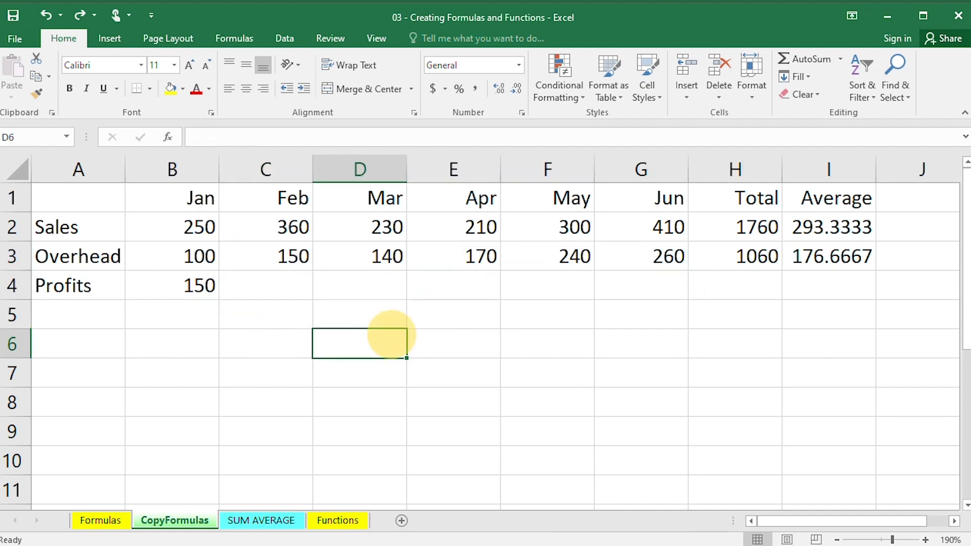
pyautogui.click(829, 344)
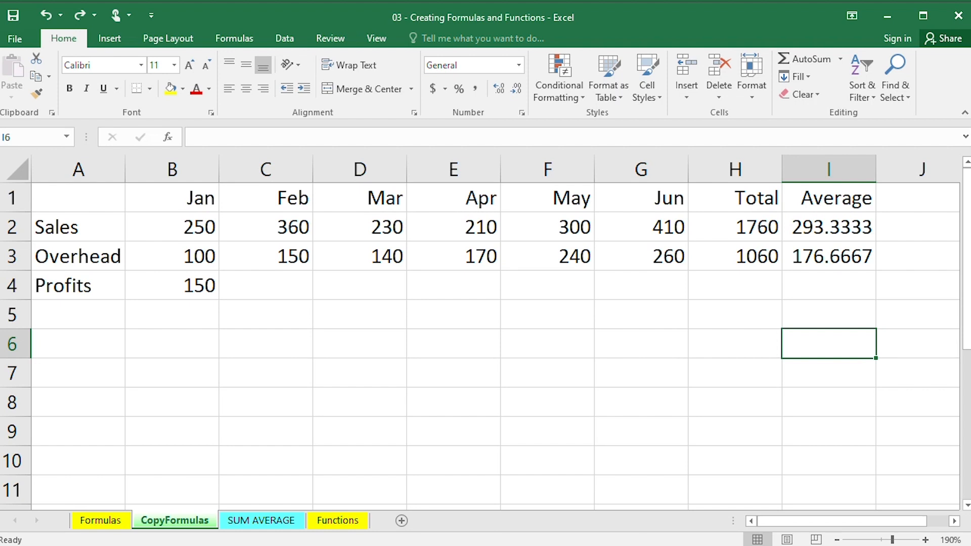
# Step: Clear the Overhead total and average formulas from H3:I3
pyautogui.moveTo(734, 256); pyautogui.dragTo(859, 256)
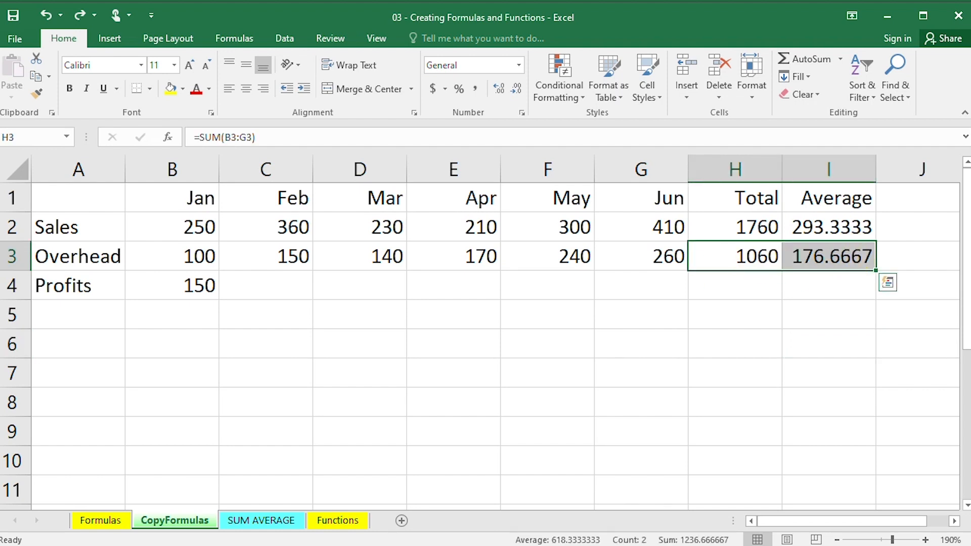
pyautogui.press('Delete')
pyautogui.click(829, 314)
pyautogui.moveTo(733, 256); pyautogui.dragTo(776, 263)
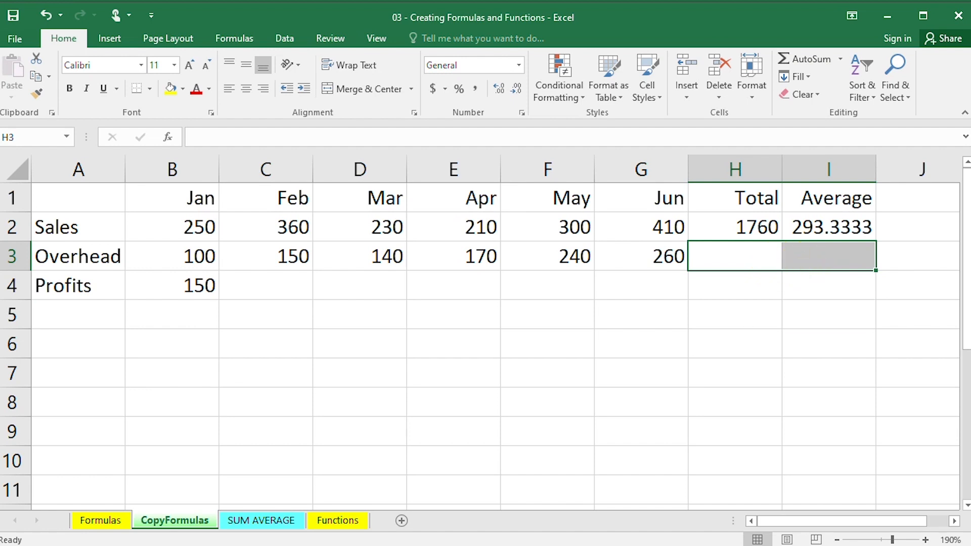
pyautogui.click(670, 283)
# Step: Try to clear the January Profits formula from B4, and restore it as =B2-B3
pyautogui.click(203, 291)
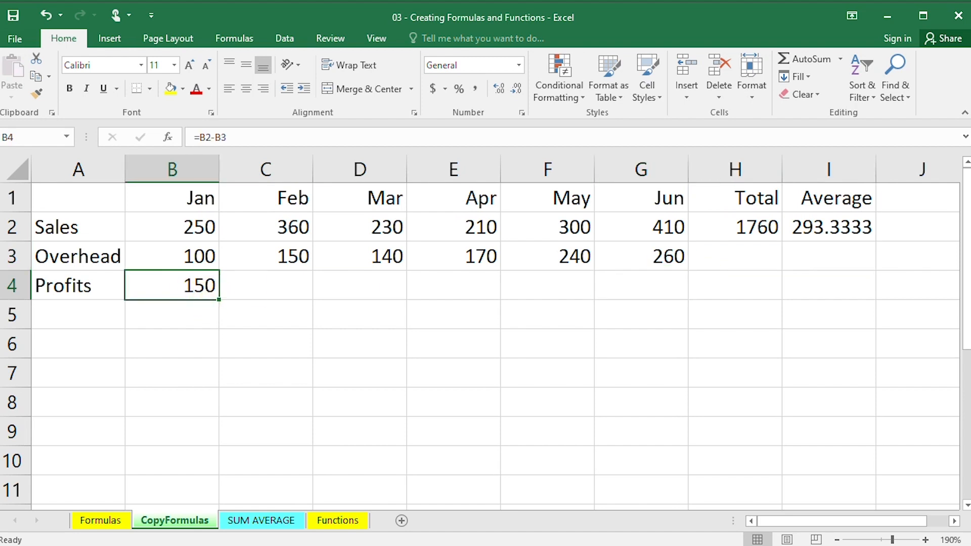
pyautogui.press('BackSpace')
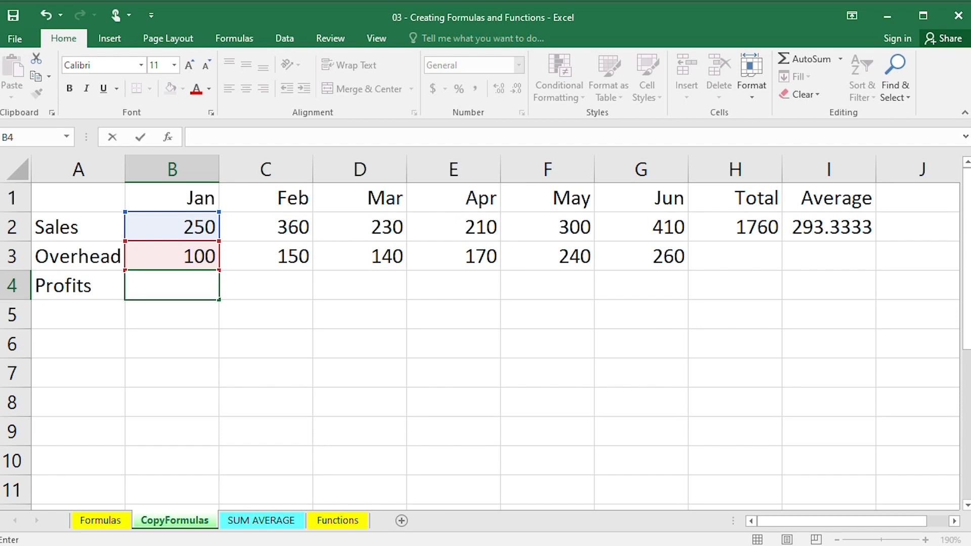
pyautogui.hotkey('ctrl', 'z')
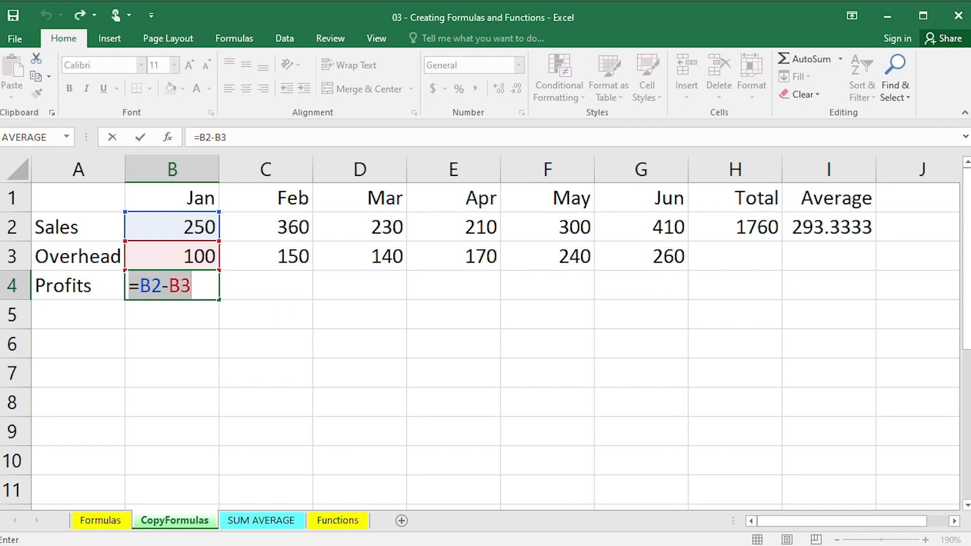
pyautogui.click(352, 343)
pyautogui.hotkey('ctrl', 'z')
pyautogui.hotkey('ctrl', 'Return')
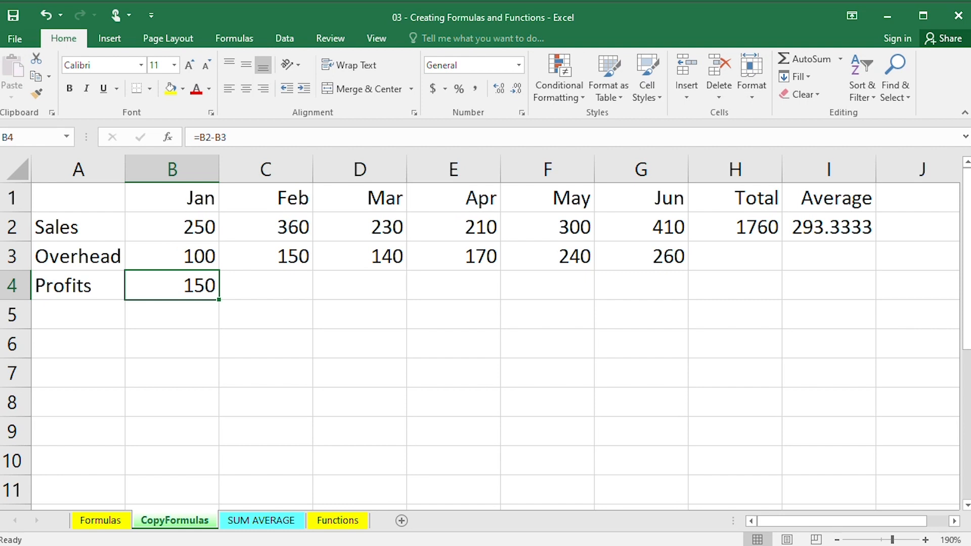
# Step: Try to fill the Sales total formula from H2 across into I2
pyautogui.click(756, 229)
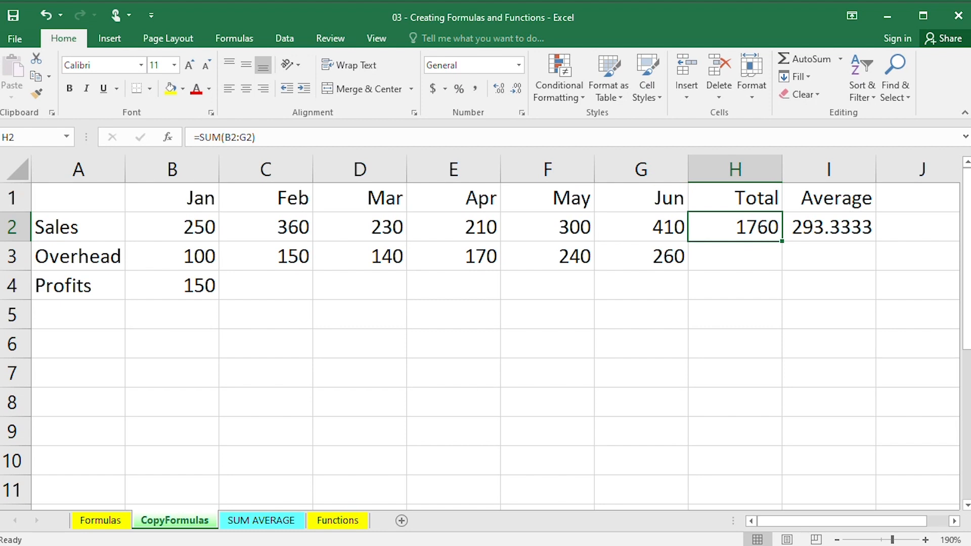
pyautogui.moveTo(781, 242); pyautogui.dragTo(860, 230)
pyautogui.hotkey('ctrl', 'z')
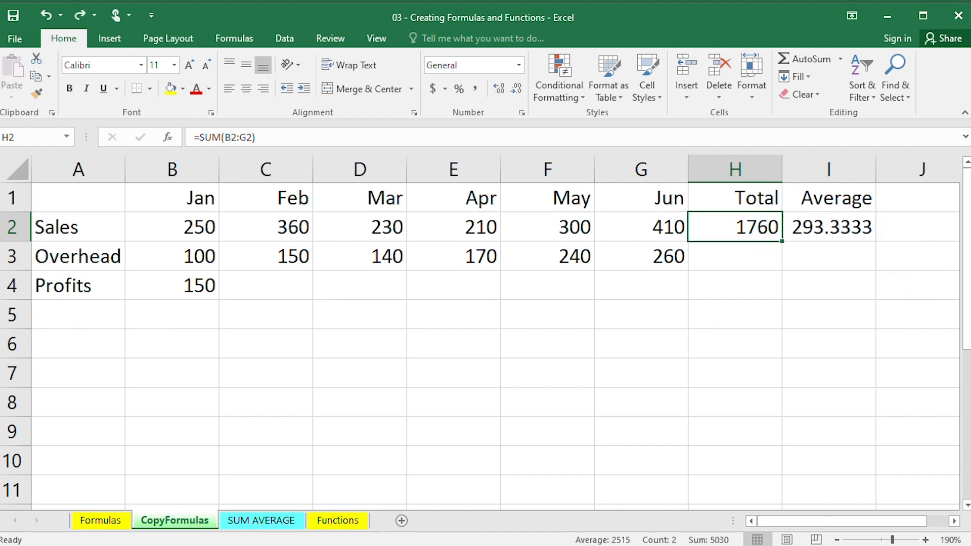
# Step: Try to use Fill Down with the Sales total and average formulas in H2:I2 selected
pyautogui.click(784, 257)
pyautogui.moveTo(748, 227); pyautogui.dragTo(799, 225)
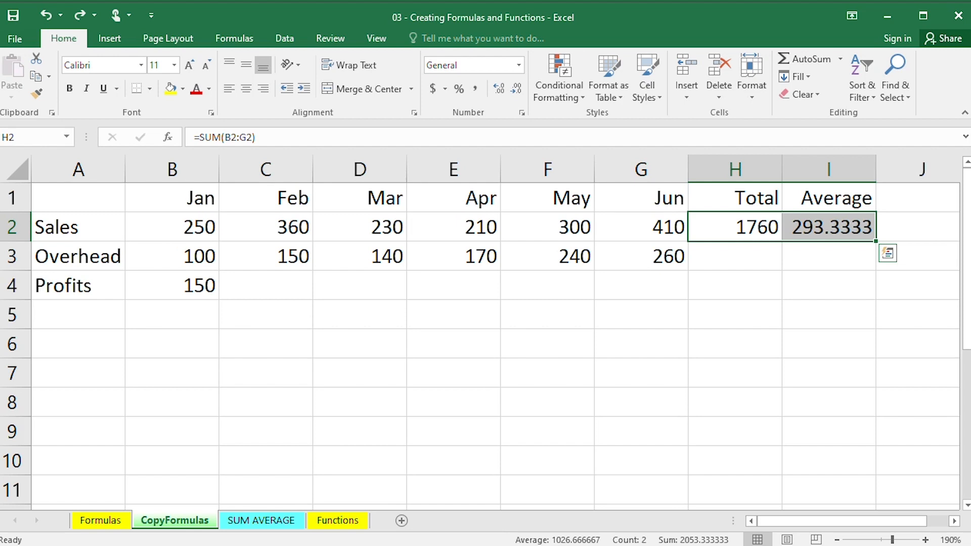
pyautogui.hotkey('ctrl', 'c')
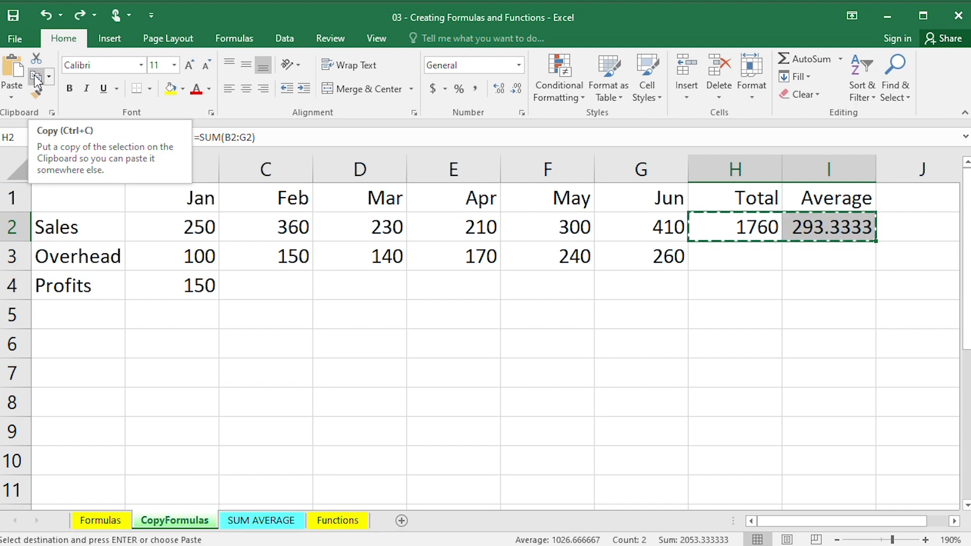
pyautogui.click(802, 77)
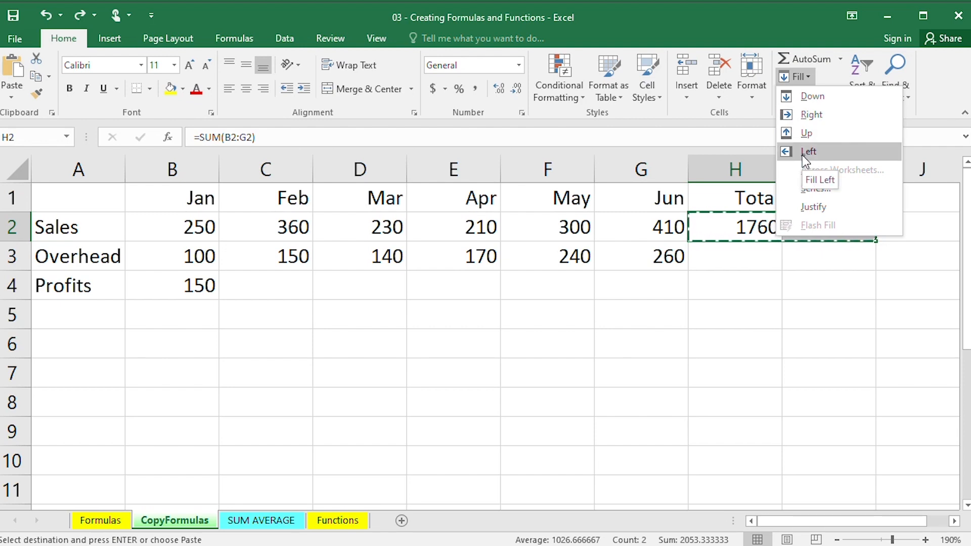
pyautogui.click(802, 100)
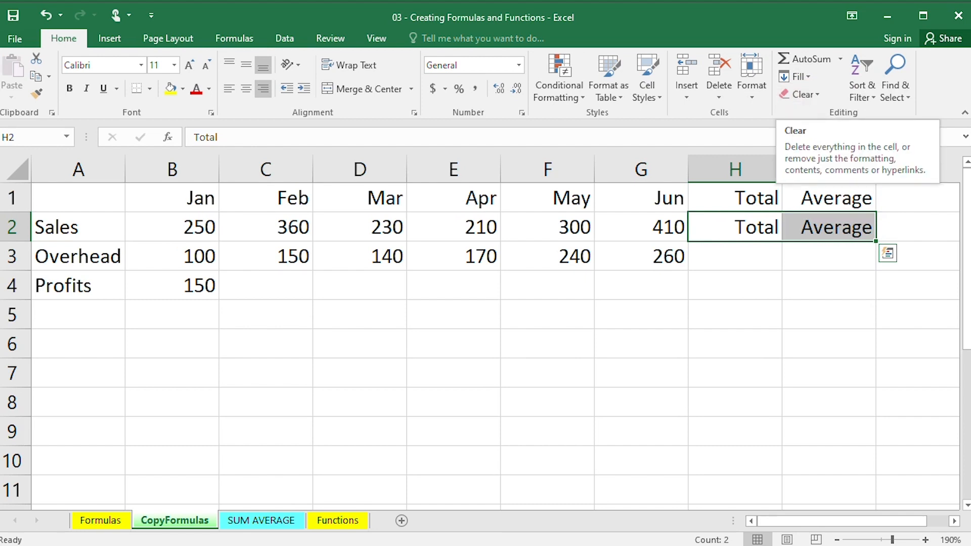
pyautogui.moveTo(749, 199); pyautogui.dragTo(888, 199)
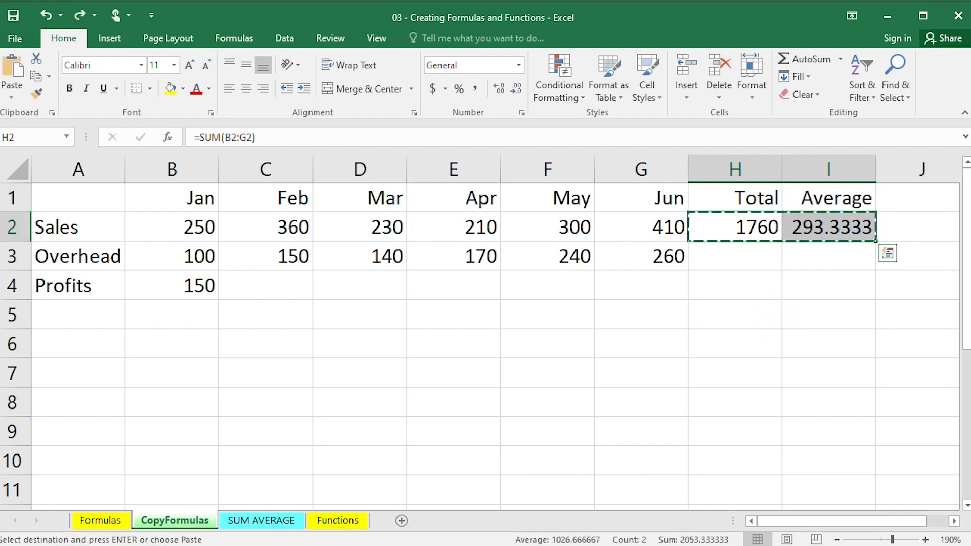
# Step: Fill the Sales total and average formulas from H2:I2 down into the Overhead cells H3:I3 with the Fill Down command
pyautogui.click(735, 256)
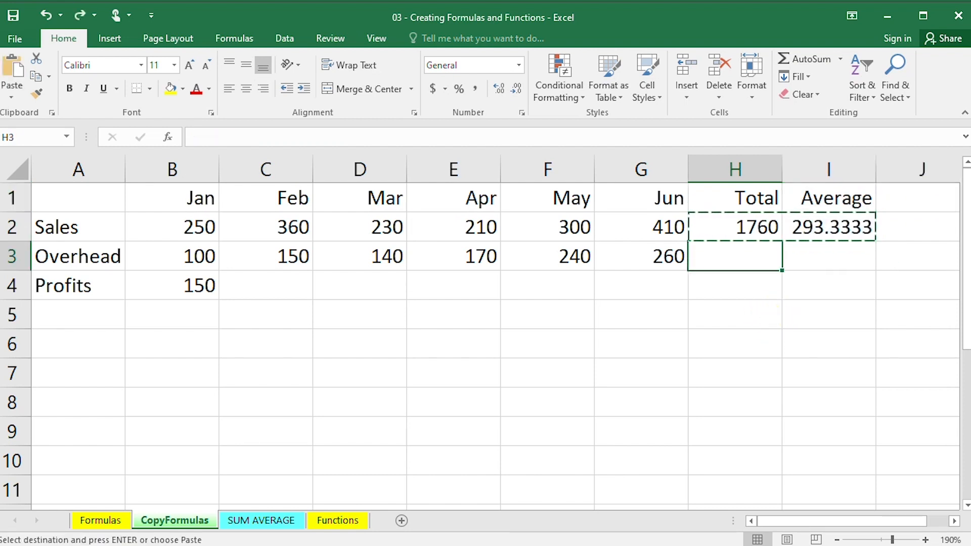
pyautogui.moveTo(739, 226); pyautogui.dragTo(830, 227)
pyautogui.hotkey('ctrl', 'v')
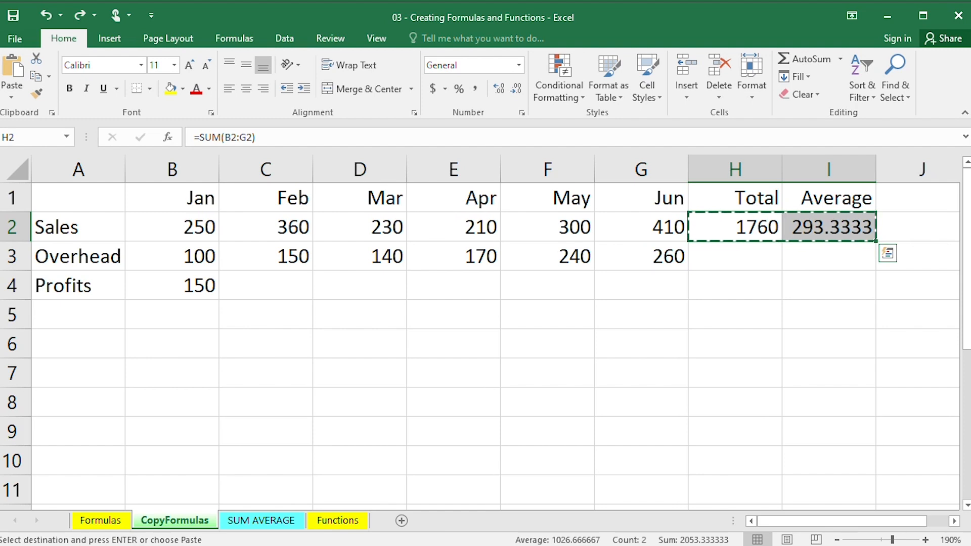
pyautogui.press('Escape')
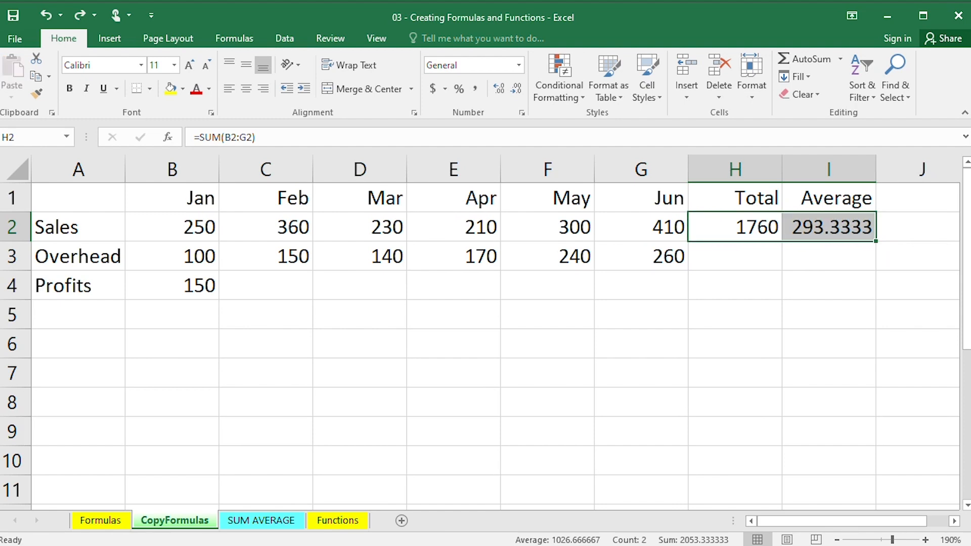
pyautogui.click(728, 261)
pyautogui.moveTo(728, 261); pyautogui.dragTo(836, 259)
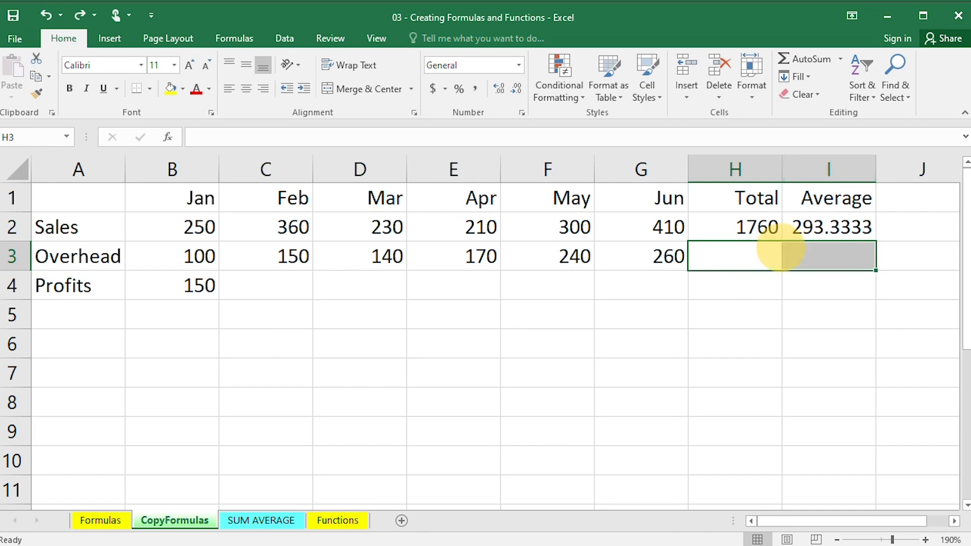
pyautogui.click(805, 76)
pyautogui.click(813, 97)
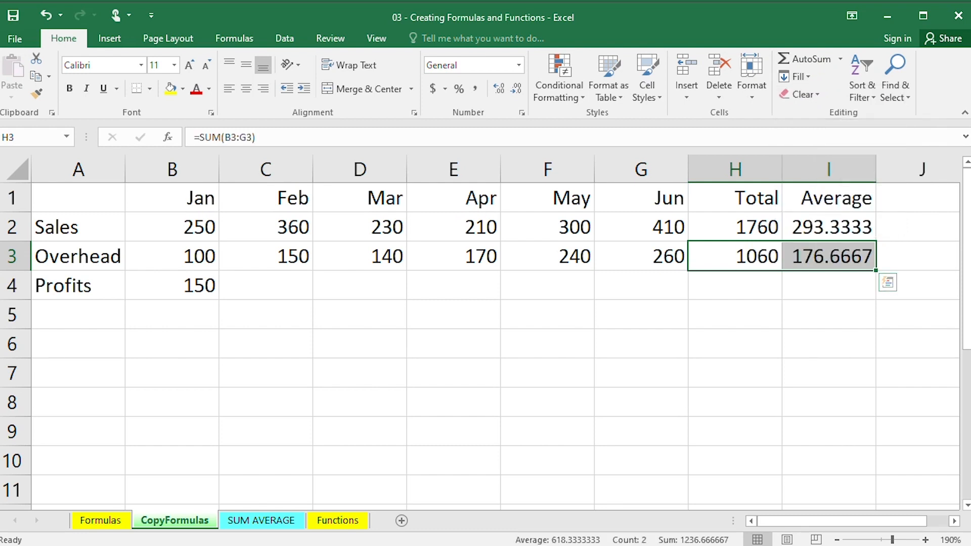
# Step: Compare the Sales total formula in H2 with the Overhead total formula in H3
pyautogui.moveTo(735, 226); pyautogui.dragTo(855, 220)
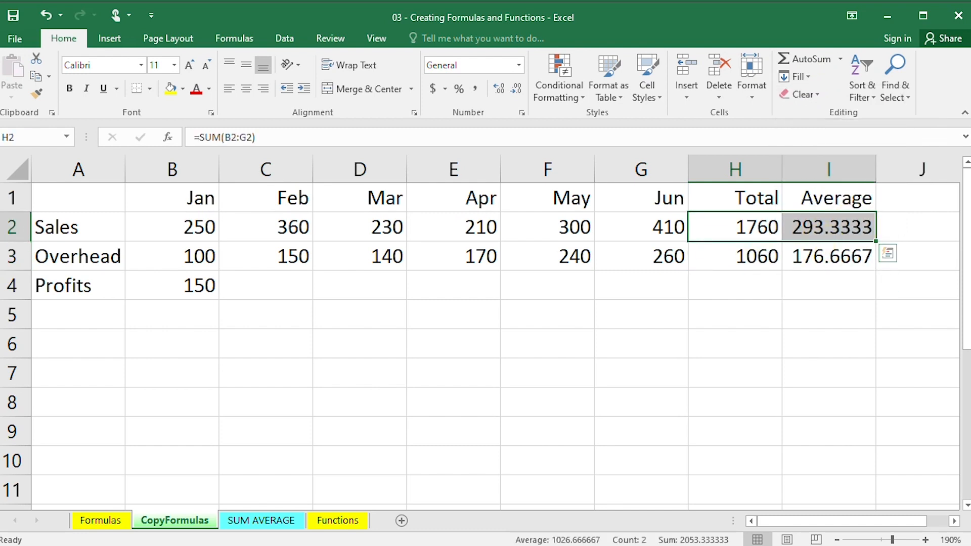
pyautogui.click(735, 256)
pyautogui.moveTo(735, 257); pyautogui.dragTo(821, 255)
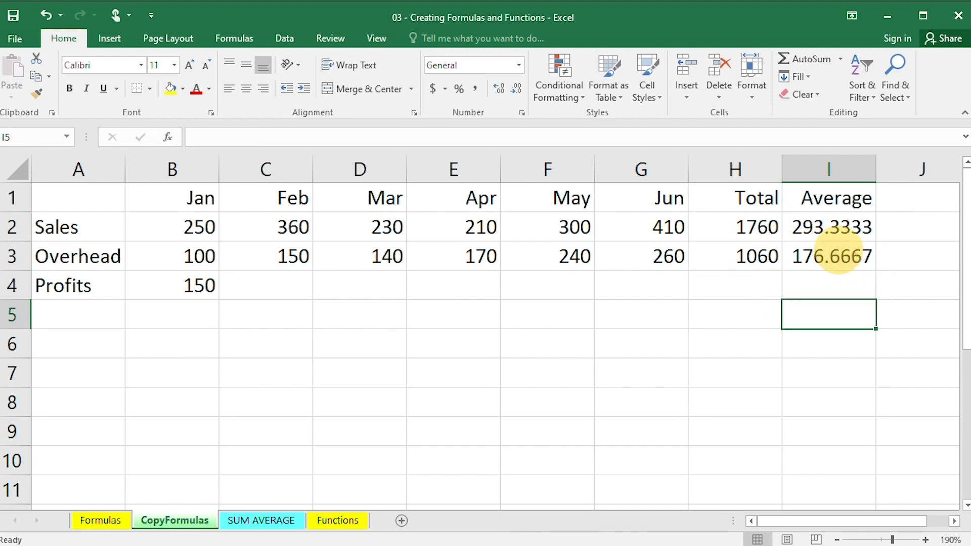
pyautogui.click(757, 227)
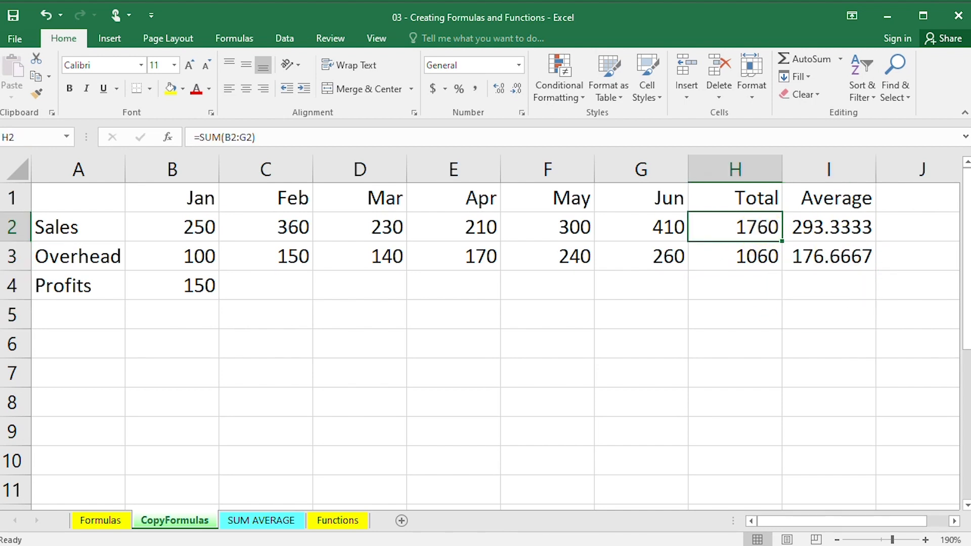
pyautogui.moveTo(757, 257); pyautogui.dragTo(867, 235)
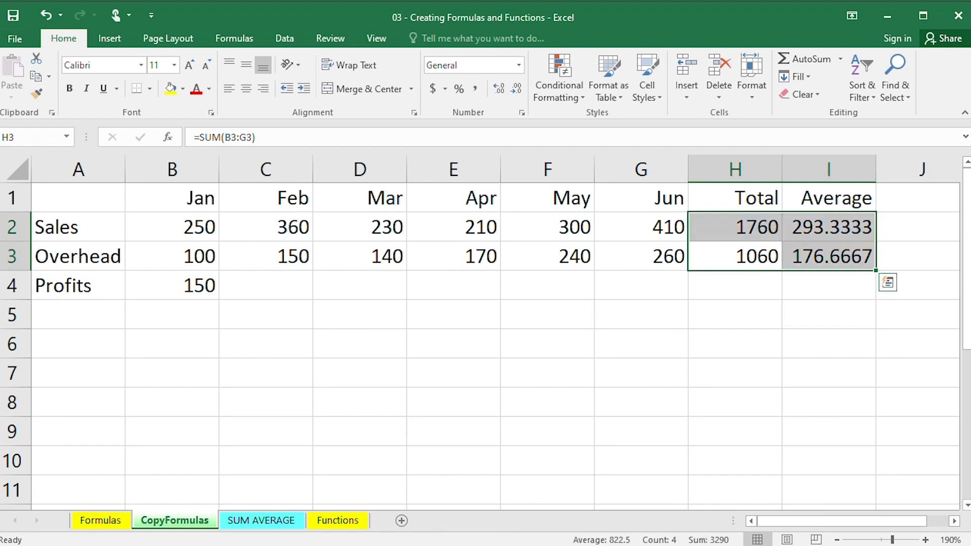
pyautogui.hotkey('ctrl', 'q')
pyautogui.press('Escape')
pyautogui.click(829, 344)
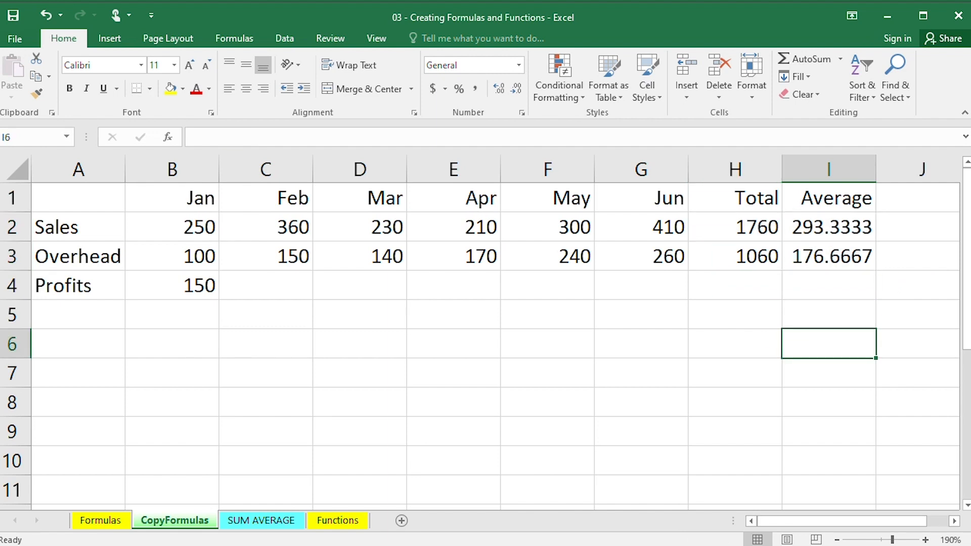
pyautogui.click(771, 256)
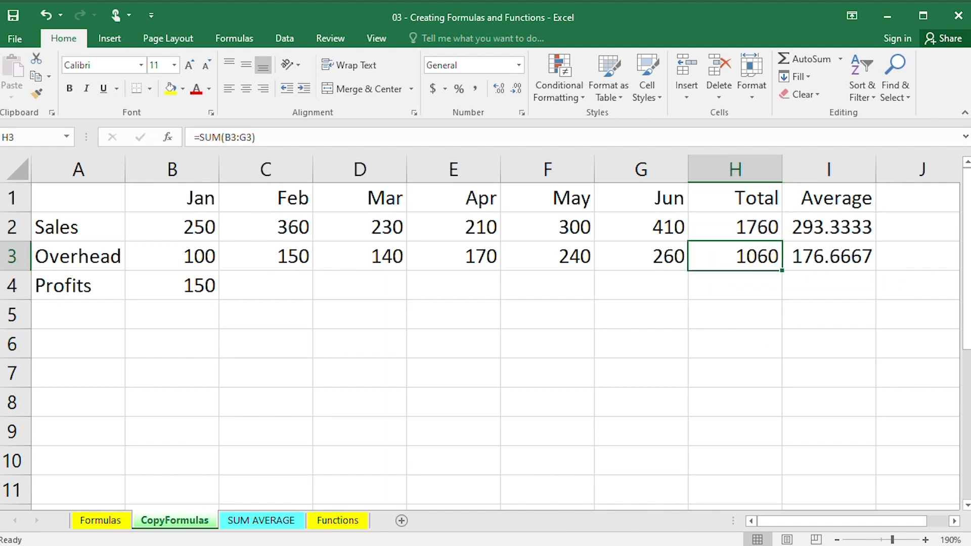
pyautogui.click(734, 230)
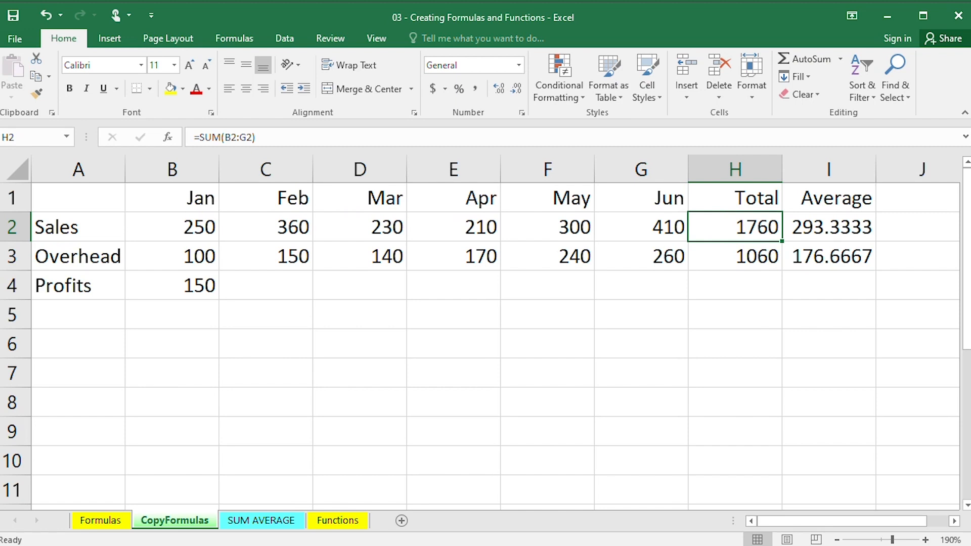
pyautogui.click(731, 257)
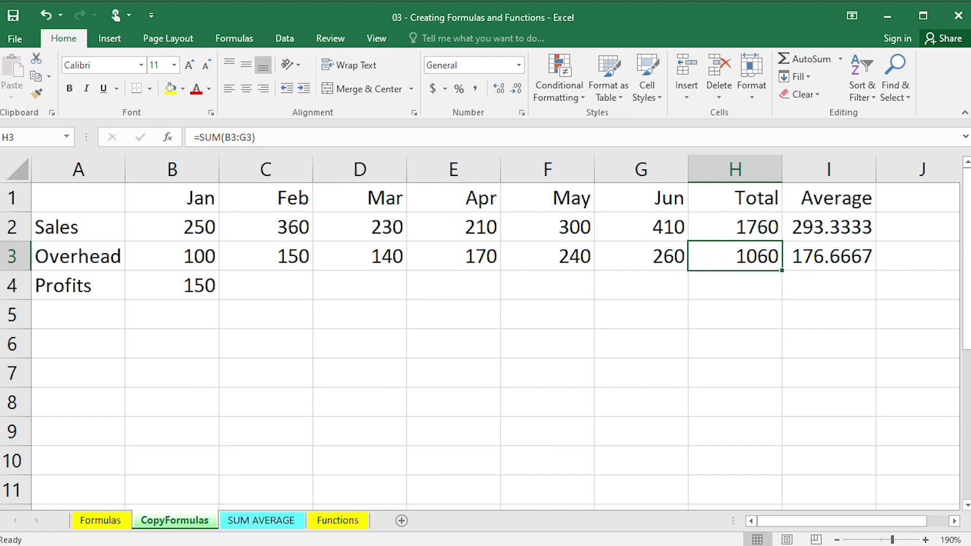
# Step: Compare the average formulas in I2 and I3 with their row totals and the monthly values in B2:G3
pyautogui.click(829, 227)
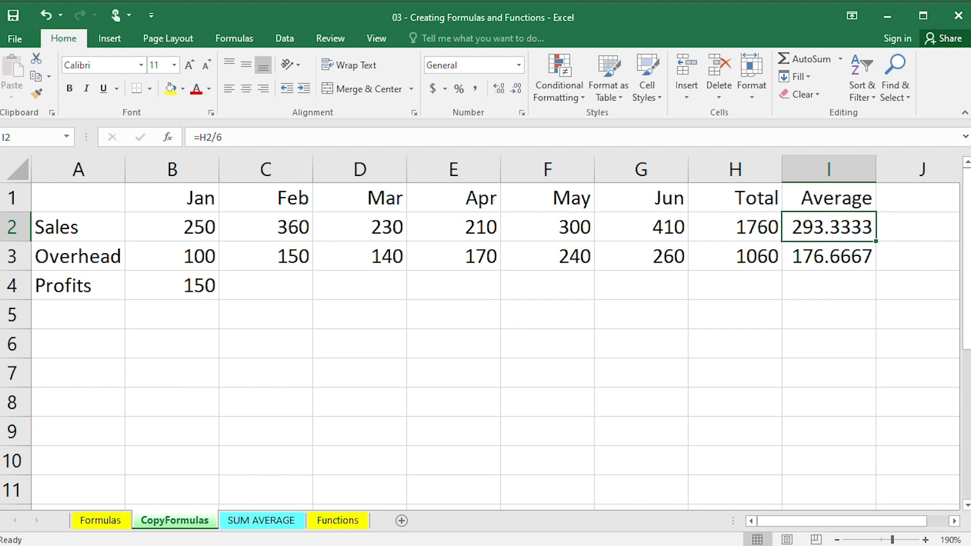
pyautogui.click(173, 223)
pyautogui.click(747, 225)
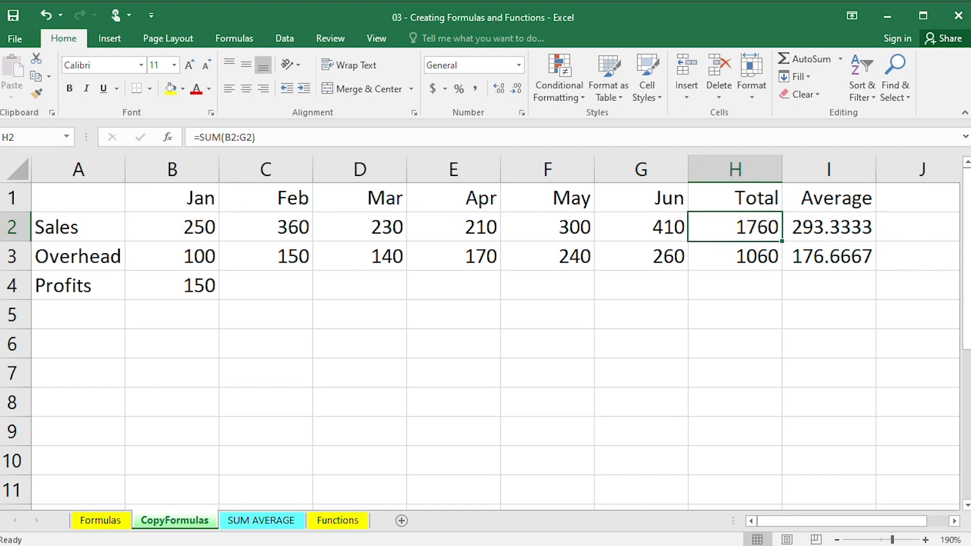
pyautogui.moveTo(657, 227); pyautogui.dragTo(195, 227)
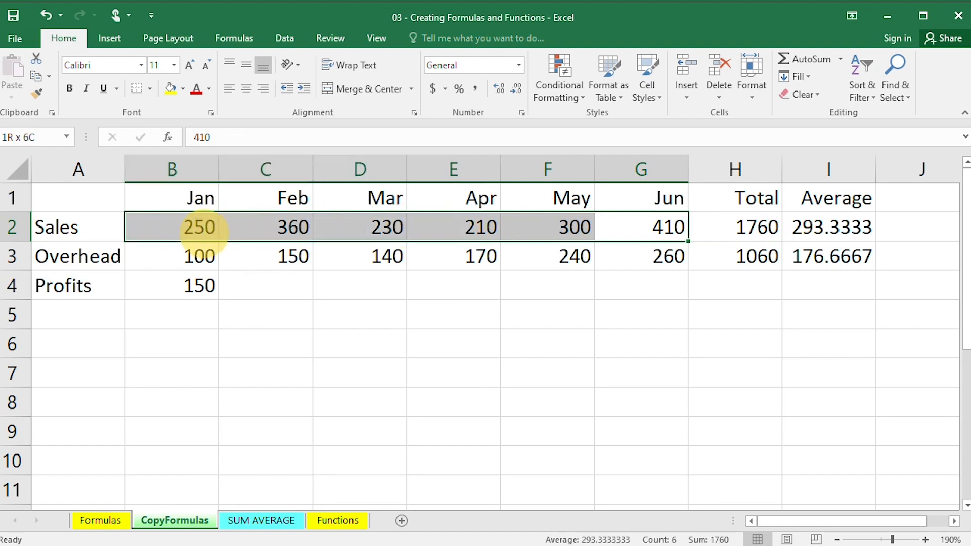
pyautogui.click(845, 227)
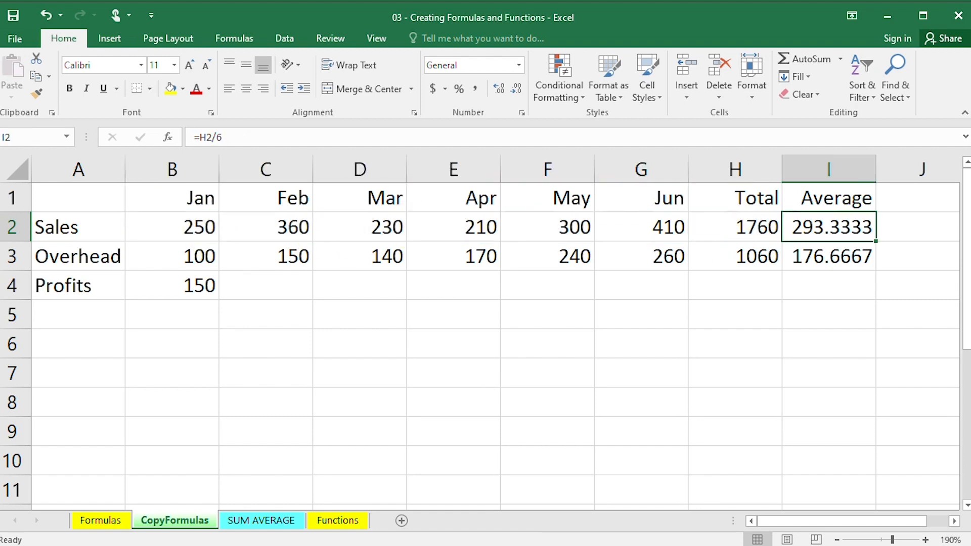
pyautogui.click(848, 253)
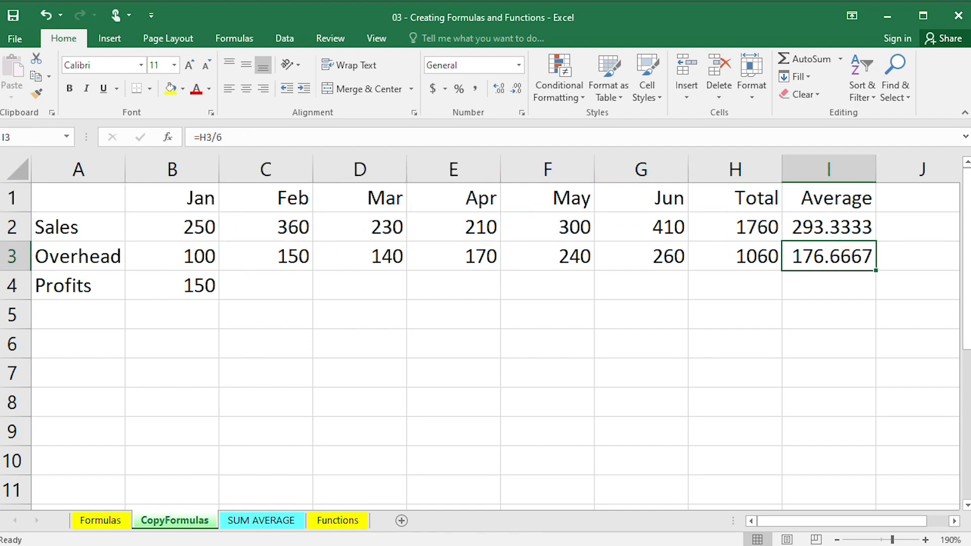
pyautogui.click(737, 254)
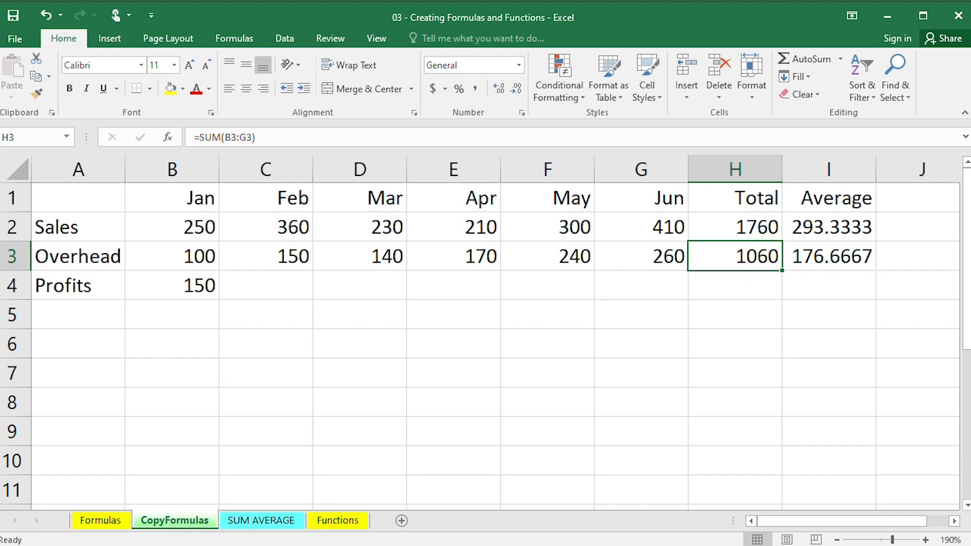
pyautogui.click(830, 256)
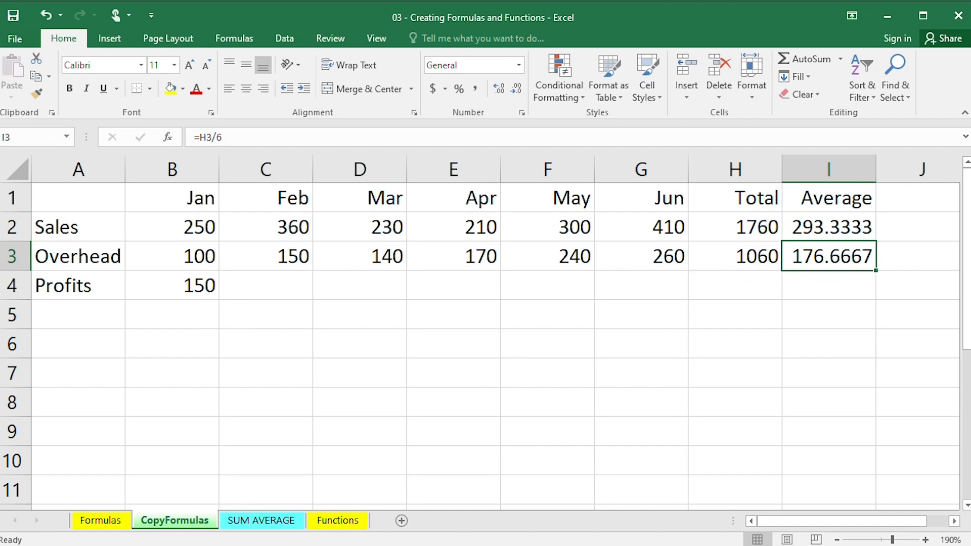
pyautogui.moveTo(658, 256); pyautogui.dragTo(184, 254)
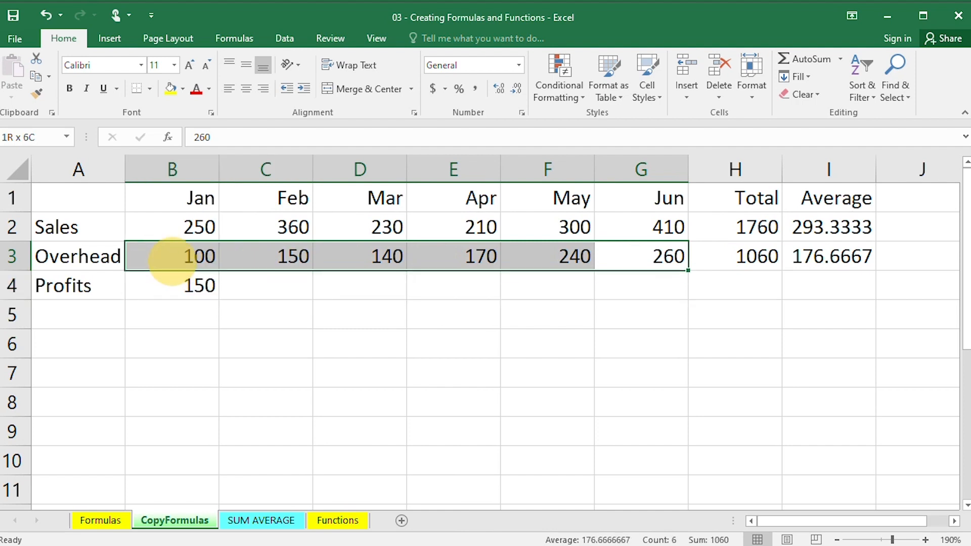
pyautogui.click(506, 483)
pyautogui.click(806, 310)
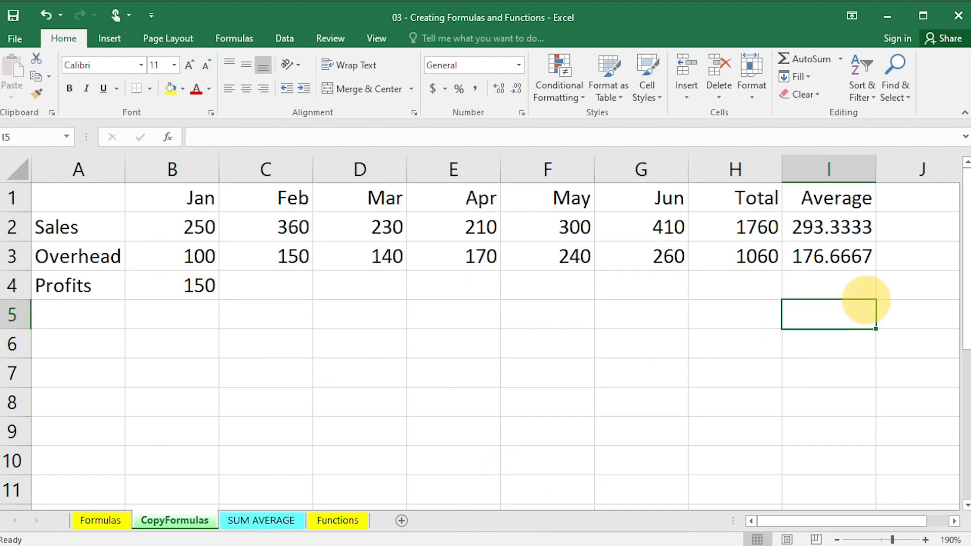
# Step: Examine the cell references used by the Sales and Overhead average formulas in I2:I3
pyautogui.press('Up')
pyautogui.press('Up')
pyautogui.press('Up')
pyautogui.hotkey('shift', 'Down')
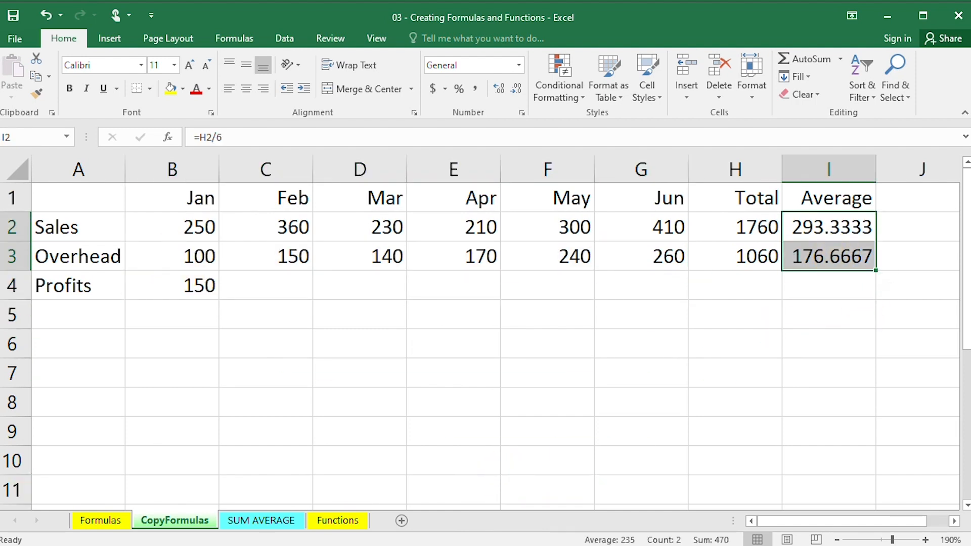
pyautogui.click(229, 136)
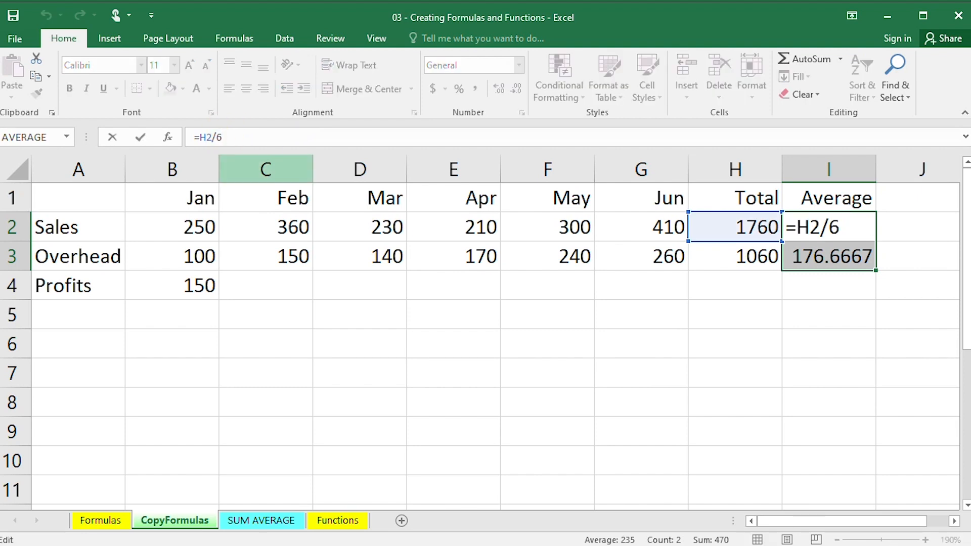
pyautogui.moveTo(172, 256); pyautogui.dragTo(666, 258)
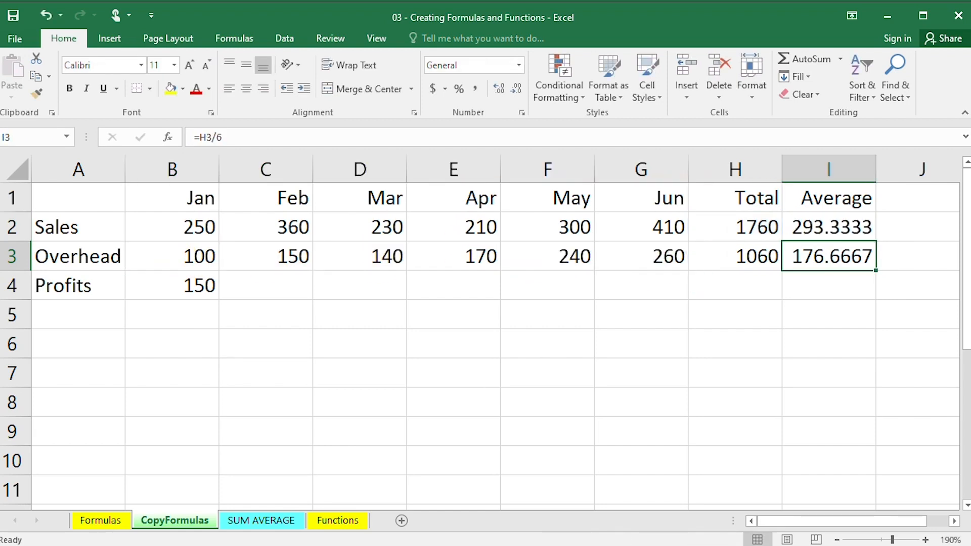
pyautogui.moveTo(828, 227); pyautogui.dragTo(828, 257)
# Step: Undo the last fill in H3:I3, and autofill the total and average formulas from H2:I2 down into row 3 again
pyautogui.hotkey('ctrl', 'z')
pyautogui.click(820, 306)
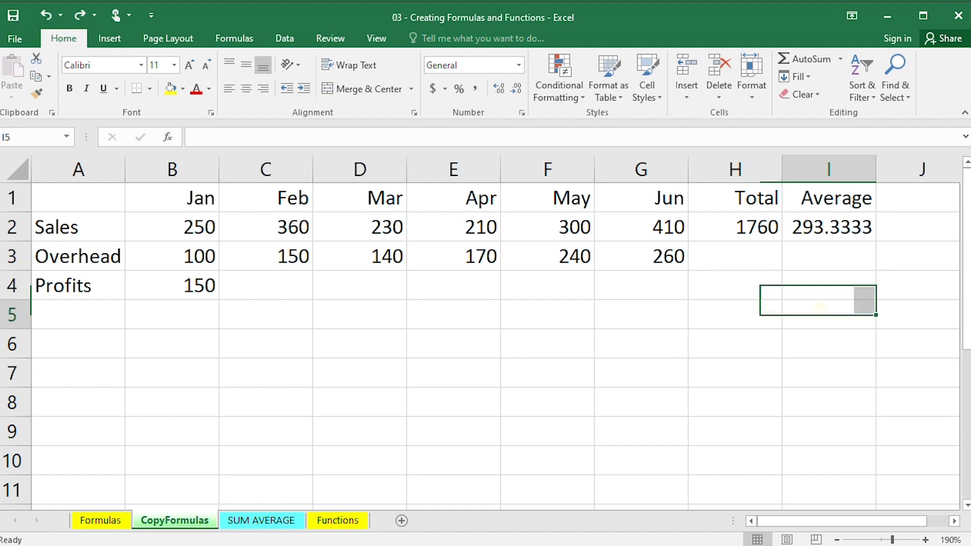
pyautogui.moveTo(748, 227); pyautogui.dragTo(801, 235)
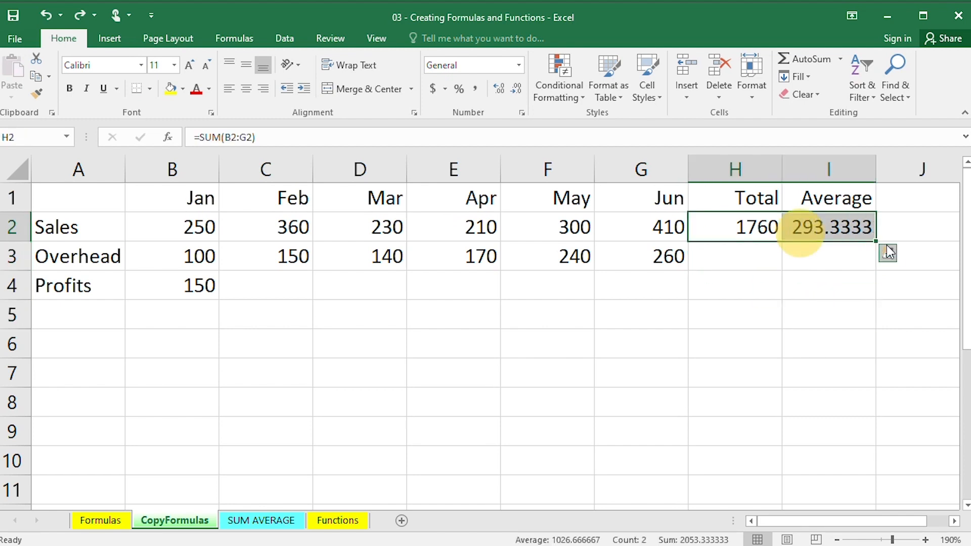
pyautogui.moveTo(875, 241); pyautogui.dragTo(872, 267)
pyautogui.click(819, 258)
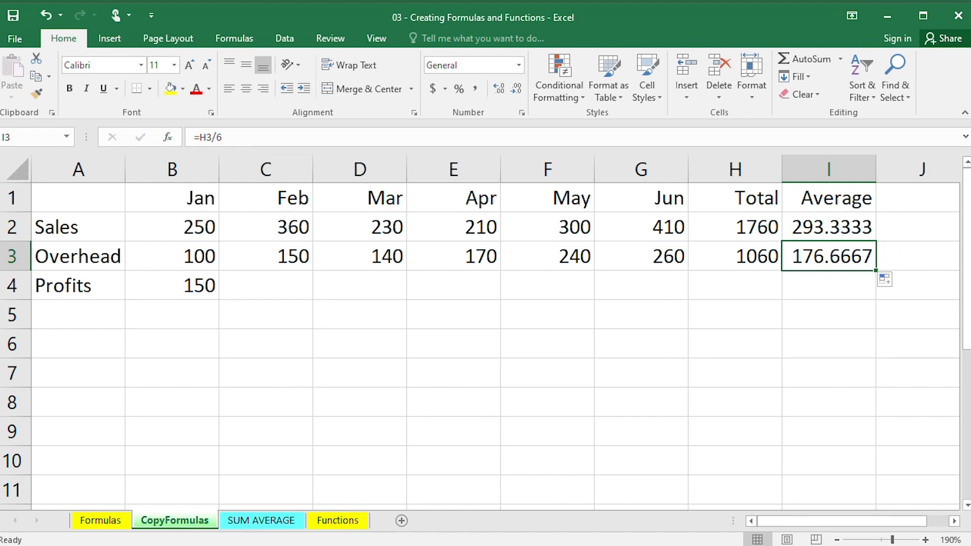
pyautogui.click(736, 256)
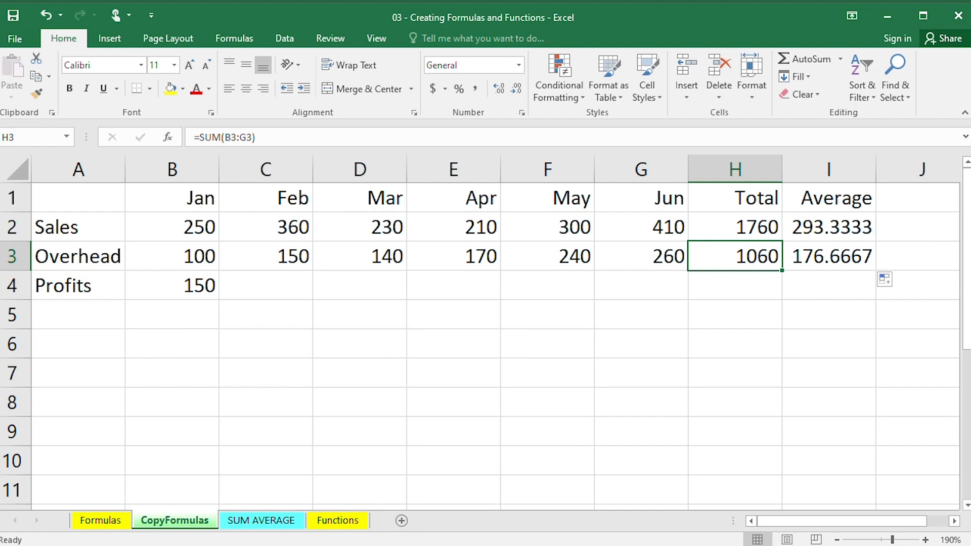
pyautogui.click(859, 259)
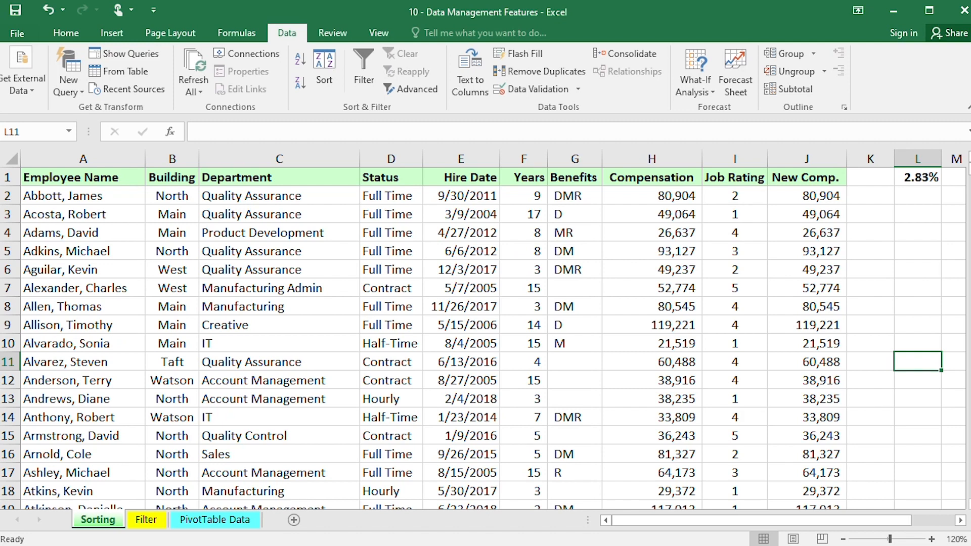
# Step: Sort the employee records on the Sorting sheet by Status from A to Z
pyautogui.click(394, 214)
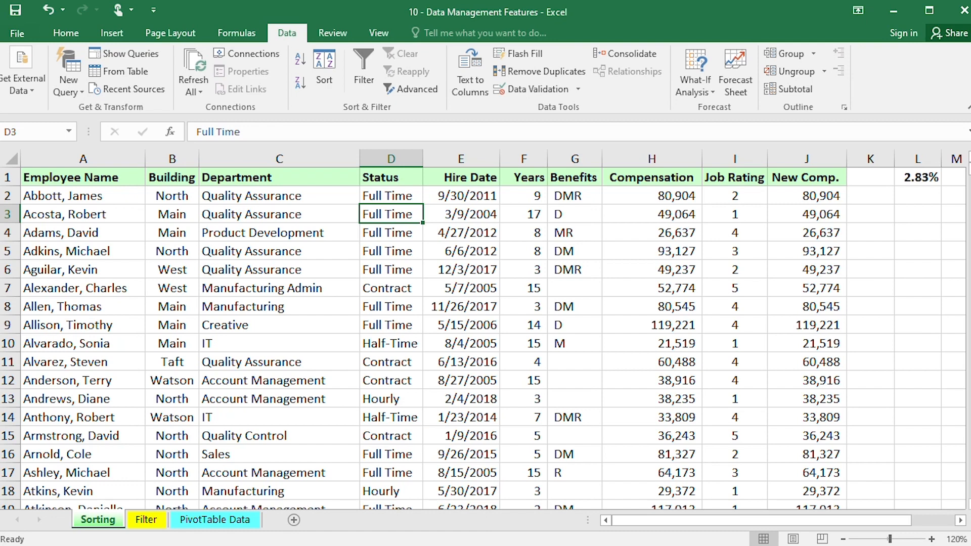
pyautogui.click(382, 160)
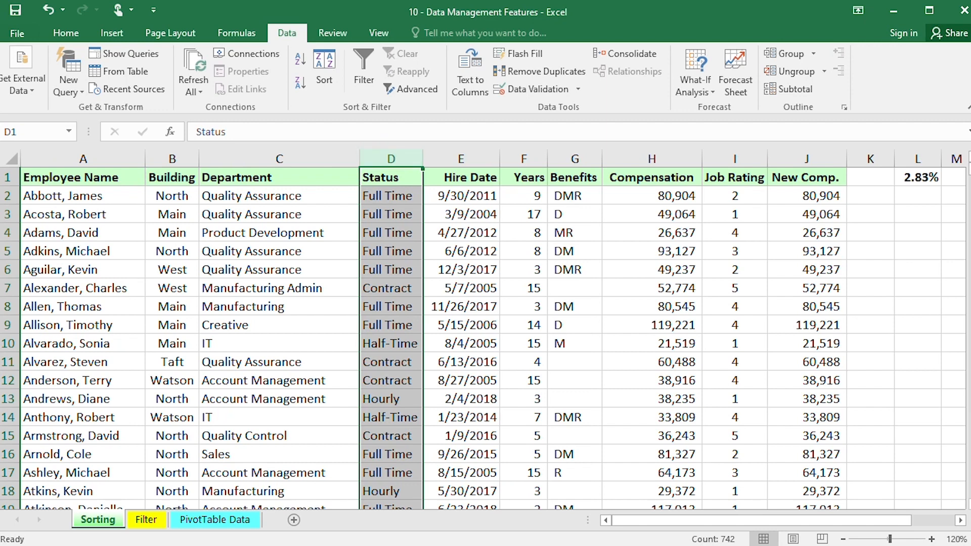
pyautogui.click(391, 269)
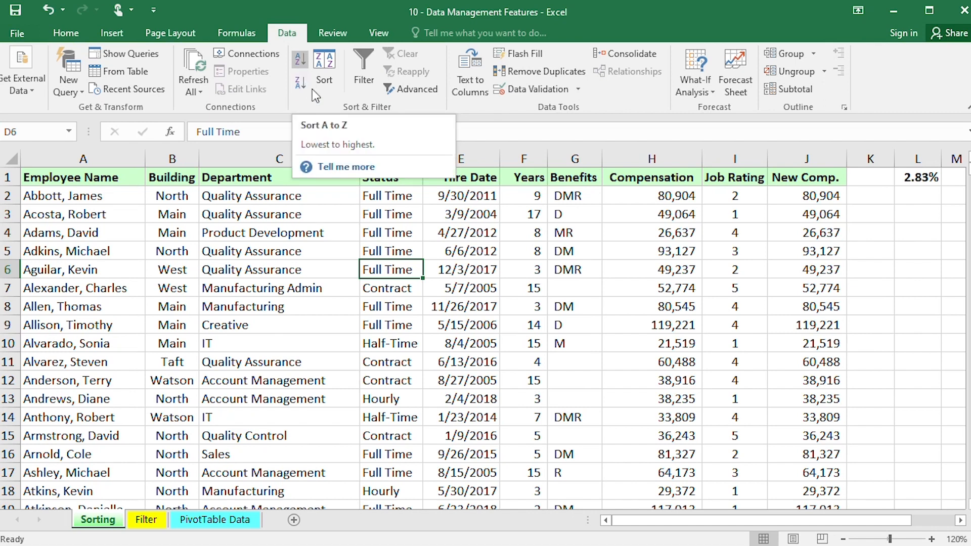
pyautogui.click(300, 61)
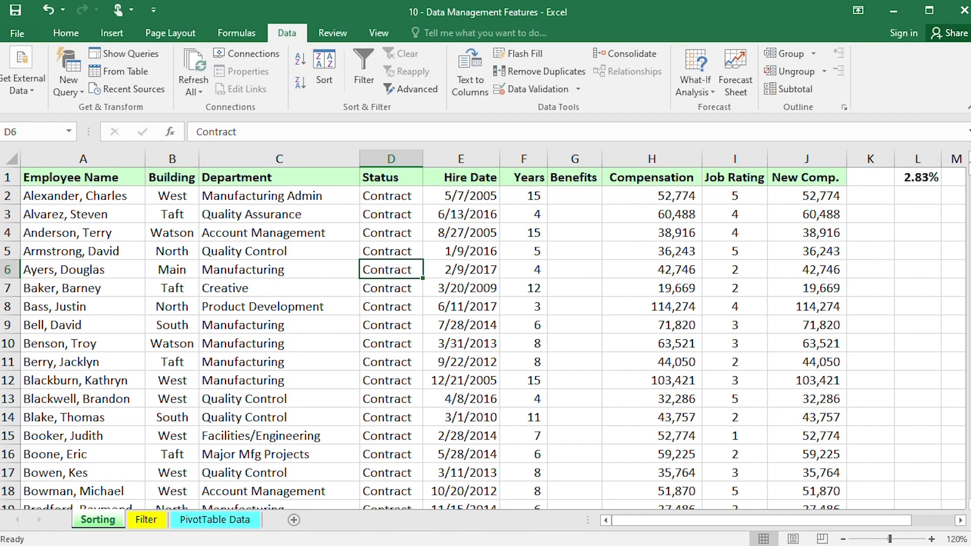
# Step: Examine how the records are grouped by Status down the length of the employee list
pyautogui.scroll(-1, 485, 334)
pyautogui.scroll(-4, 485, 333)
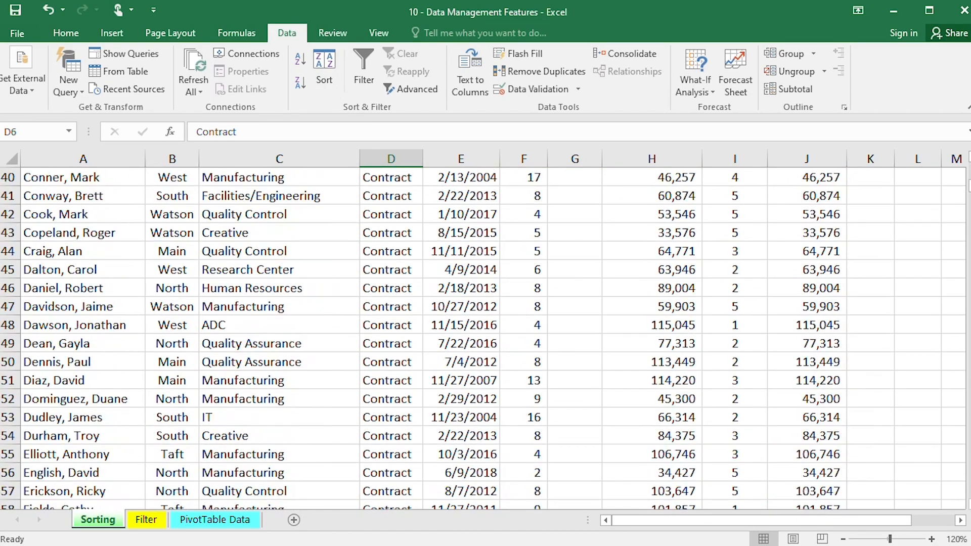
pyautogui.scroll(-20, 485, 334)
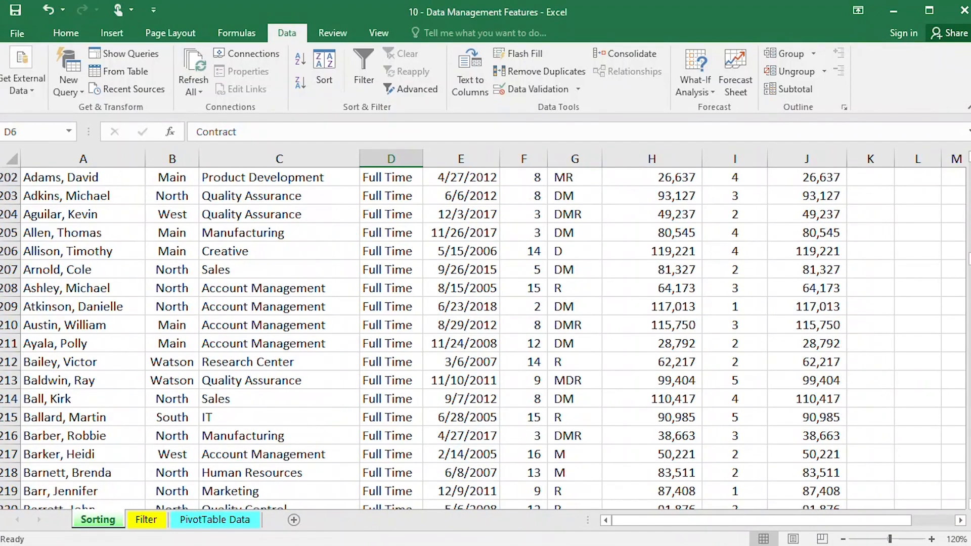
pyautogui.scroll(7, 485, 333)
pyautogui.scroll(-6, 485, 334)
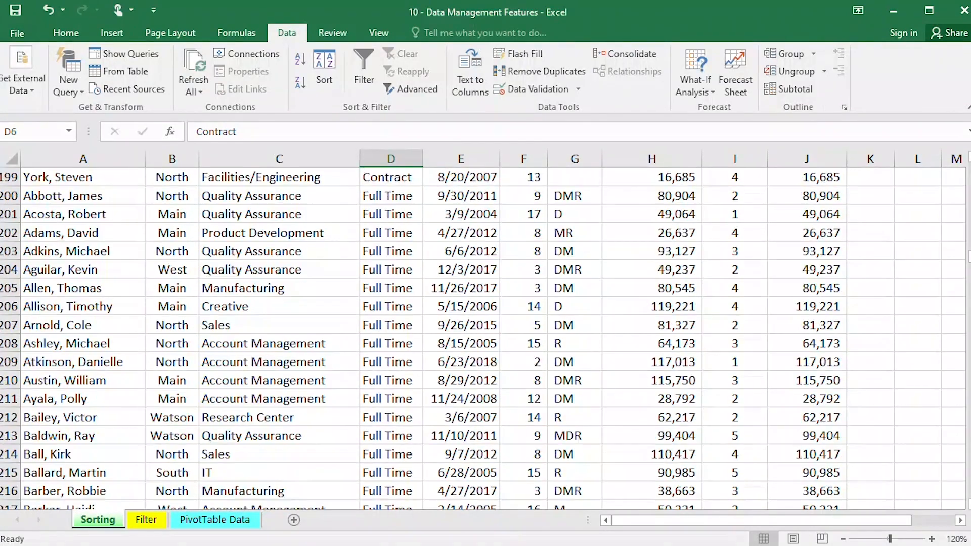
pyautogui.scroll(-20, 485, 334)
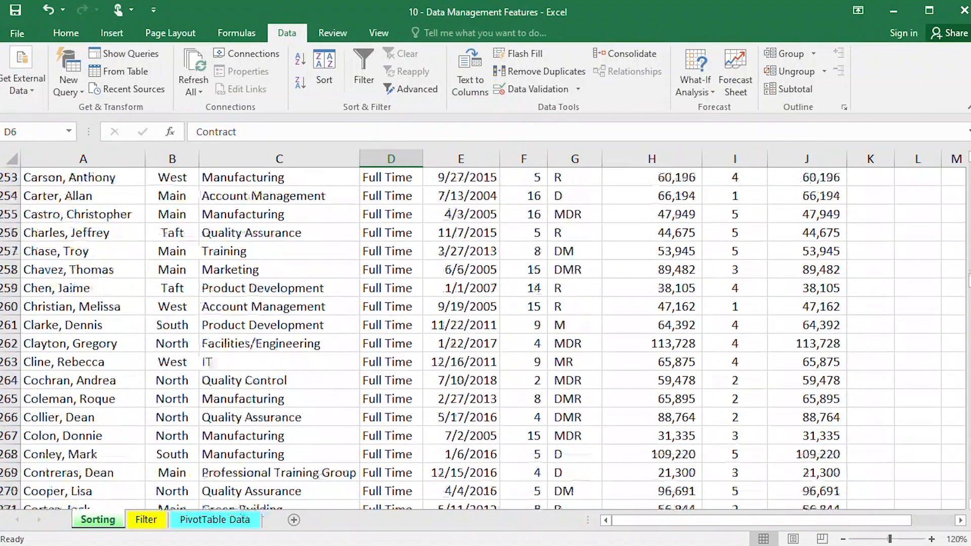
pyautogui.scroll(-20, 485, 333)
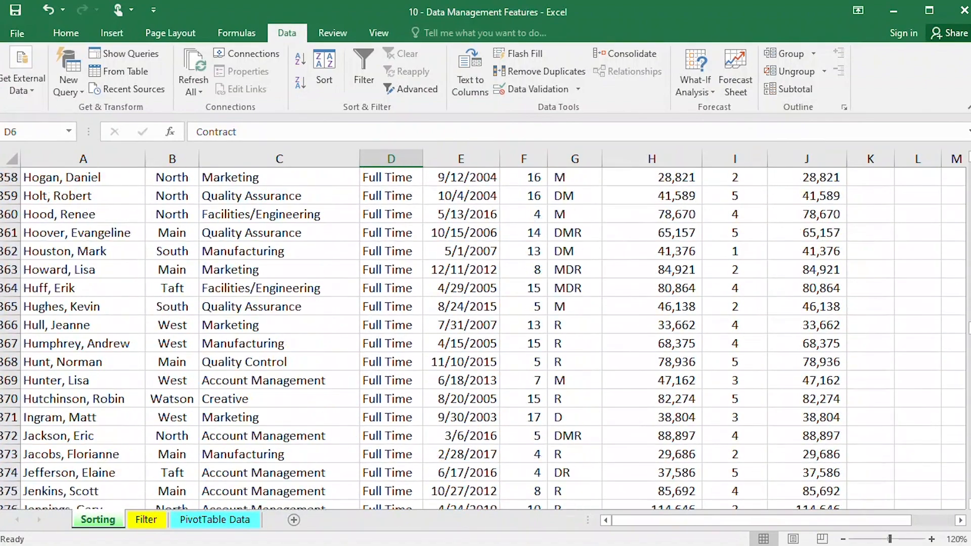
pyautogui.scroll(-20, 485, 334)
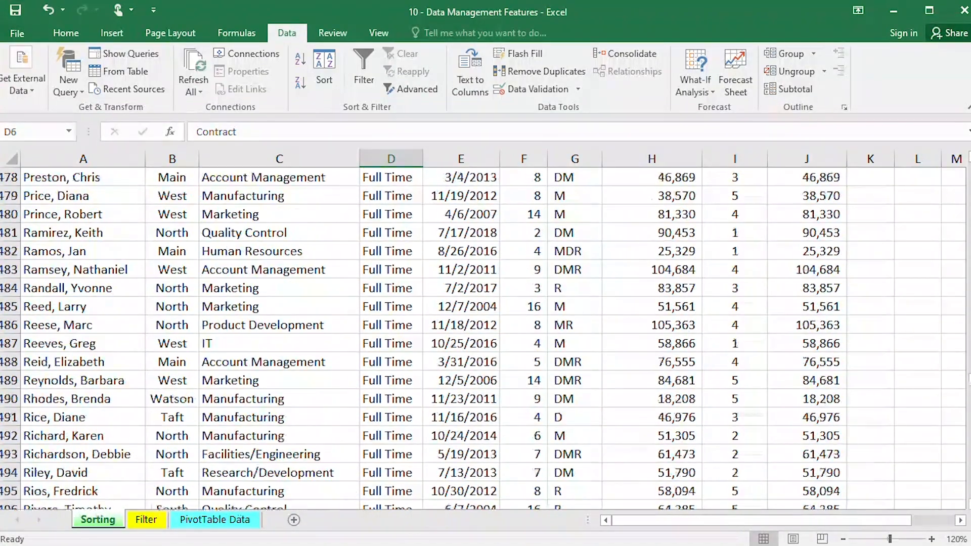
pyautogui.scroll(-20, 486, 334)
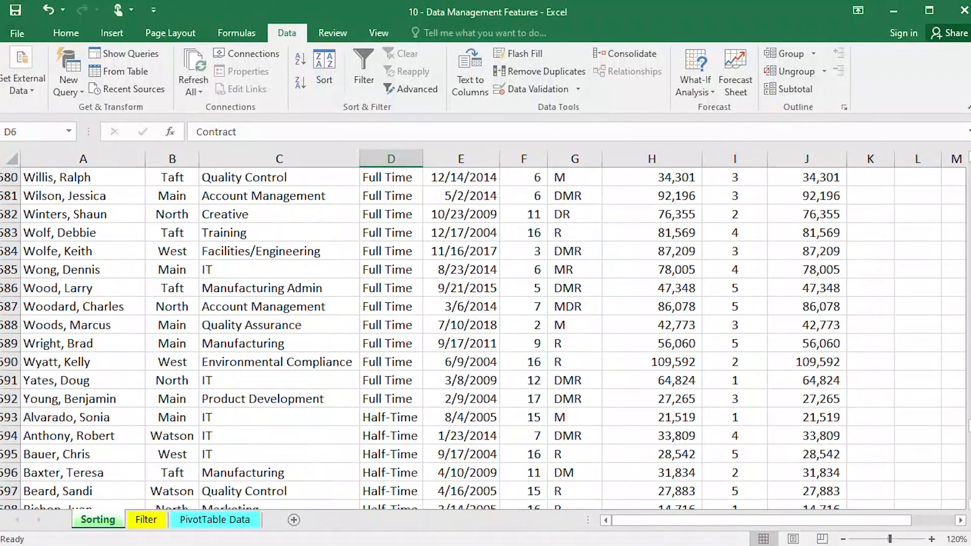
pyautogui.scroll(5, 486, 334)
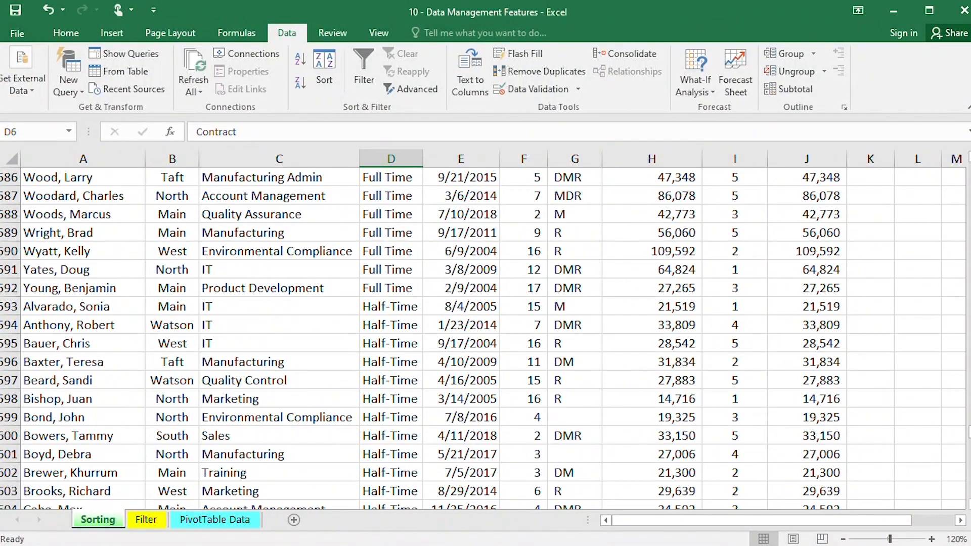
pyautogui.scroll(20, 485, 334)
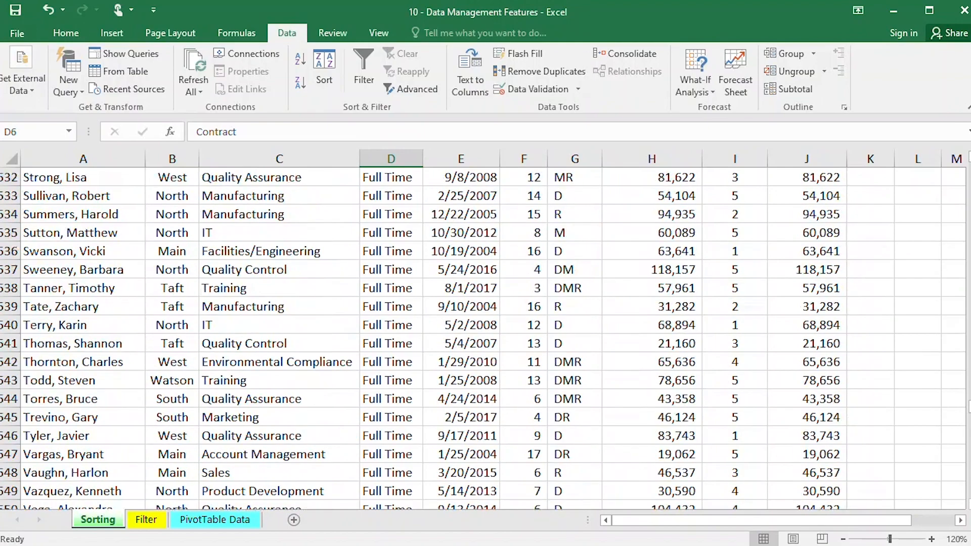
pyautogui.scroll(15, 485, 334)
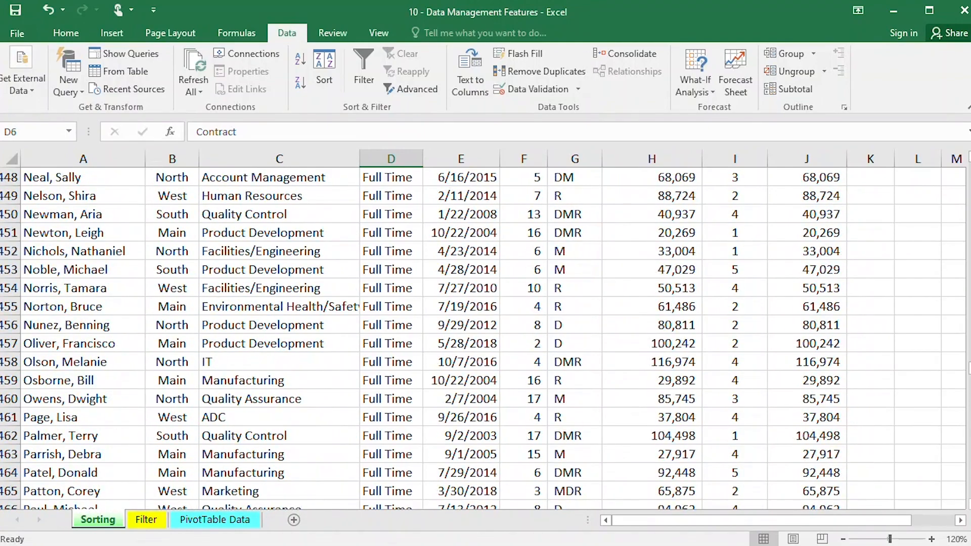
# Step: Sort the employee records by Employee Name from A to Z
pyautogui.moveTo(968, 380); pyautogui.dragTo(968, 169)
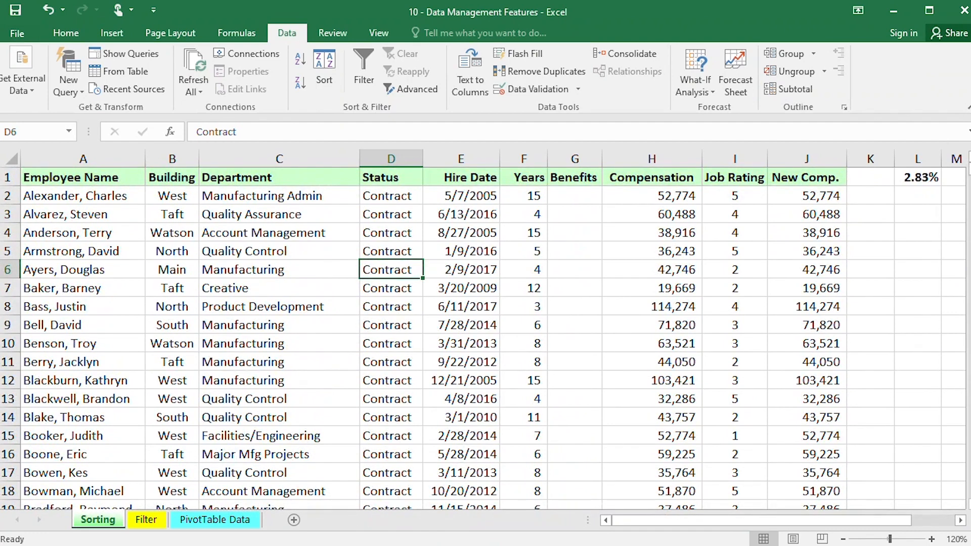
pyautogui.click(63, 198)
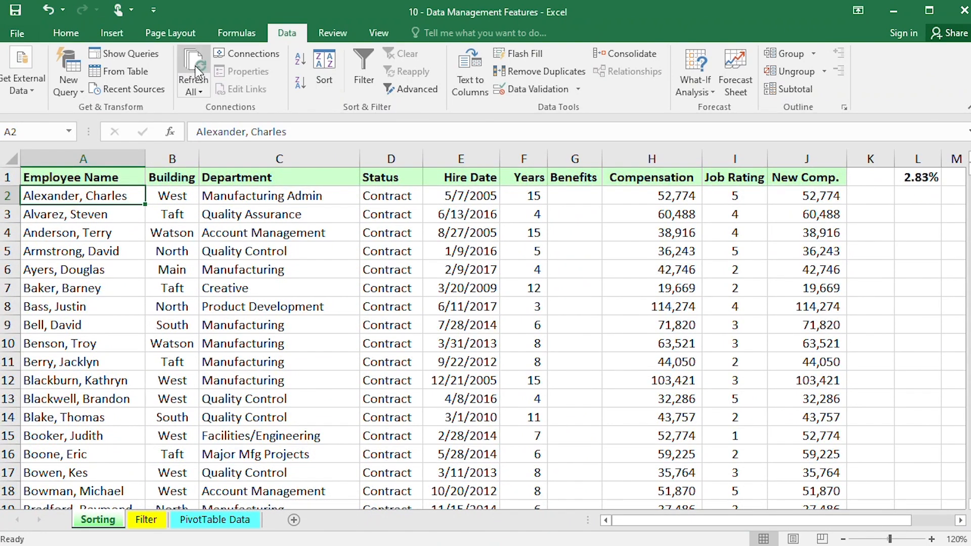
pyautogui.click(302, 59)
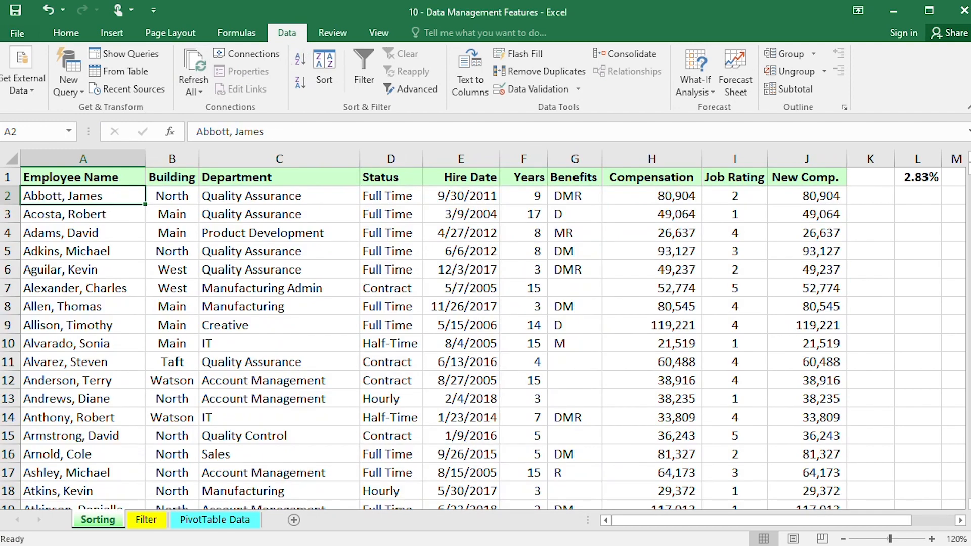
# Step: Sort the employee records by Hire Date from oldest to newest
pyautogui.moveTo(71, 201); pyautogui.dragTo(649, 198)
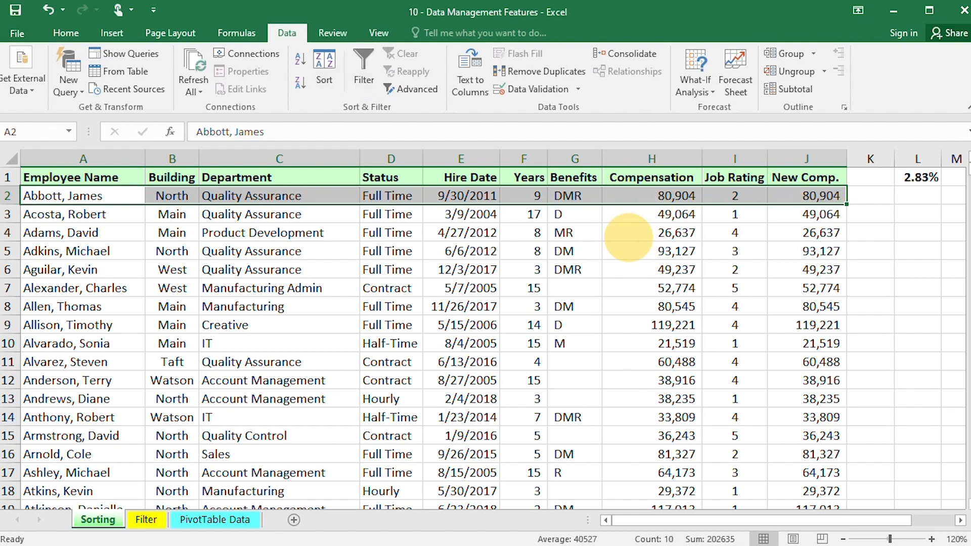
pyautogui.press('Right')
pyautogui.press('Right')
pyautogui.press('Right')
pyautogui.press('Right')
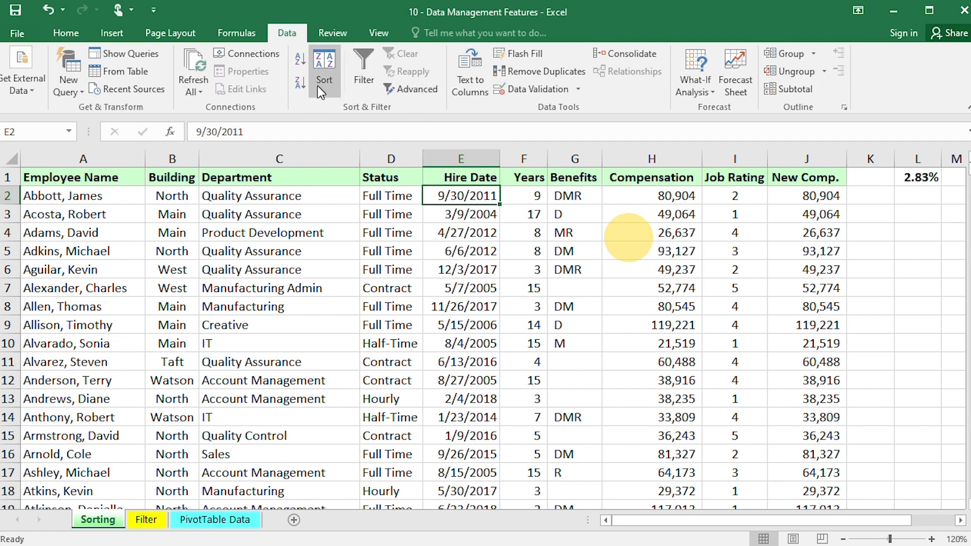
pyautogui.click(300, 63)
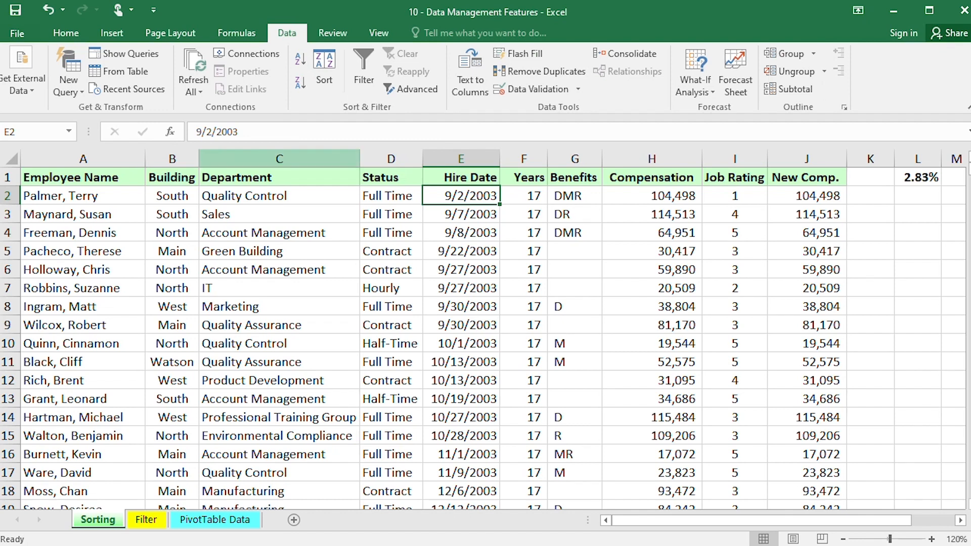
# Step: Check the order of the hire dates and locate the complete Quality Assurance record with hire date 9/30/2011
pyautogui.scroll(-2, 483, 337)
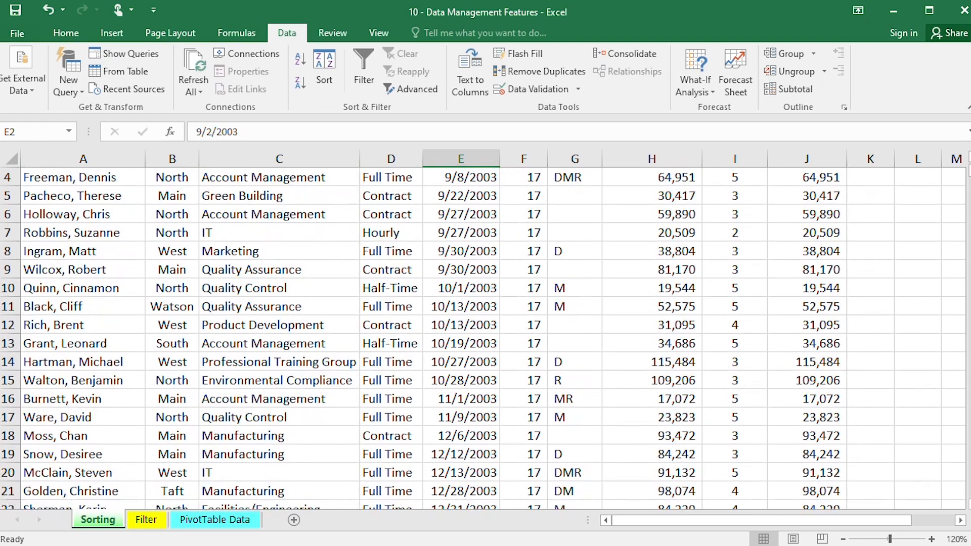
pyautogui.scroll(1, 483, 338)
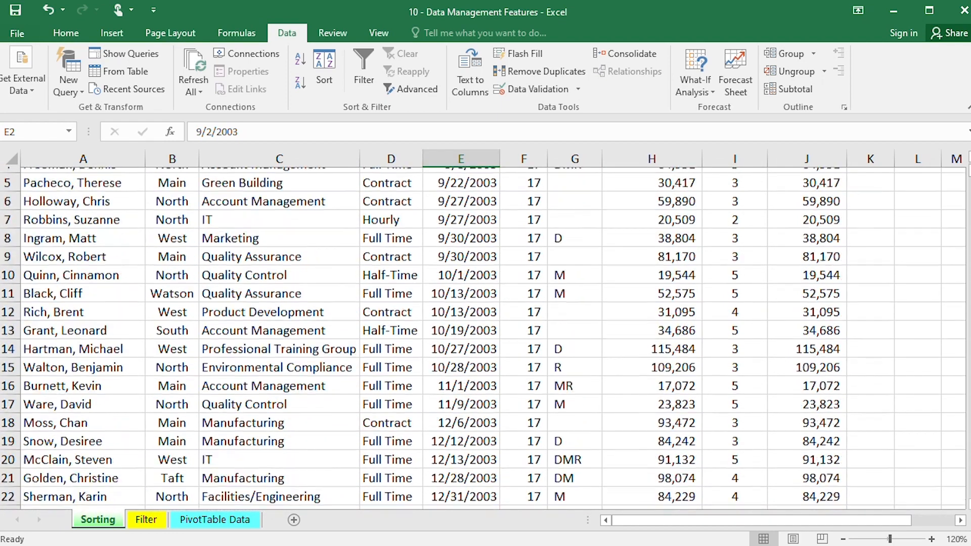
pyautogui.scroll(1, 483, 338)
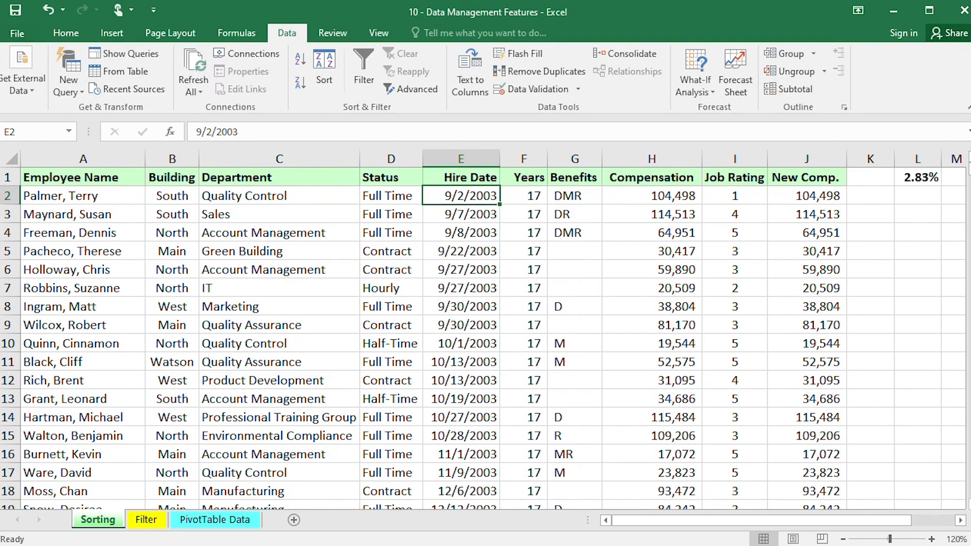
pyautogui.click(461, 306)
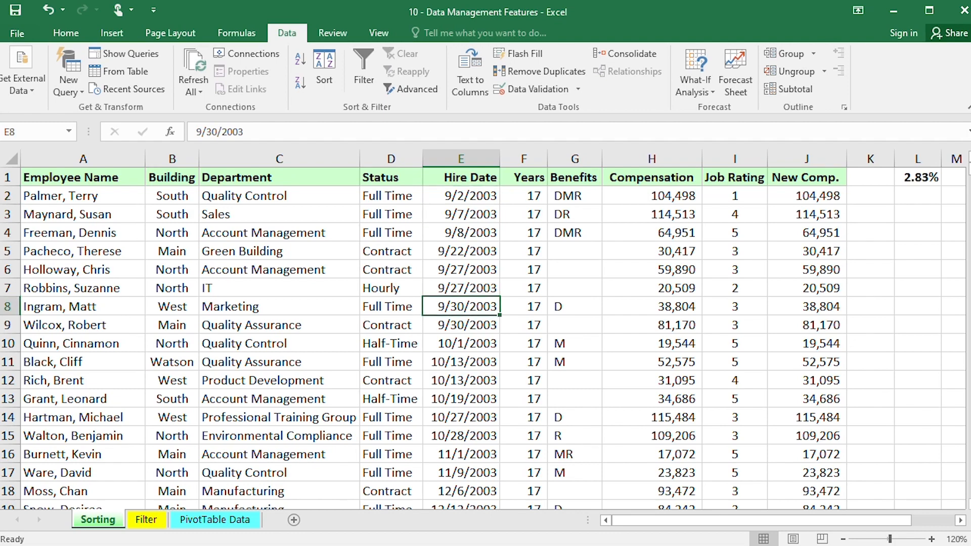
pyautogui.scroll(-2, 486, 334)
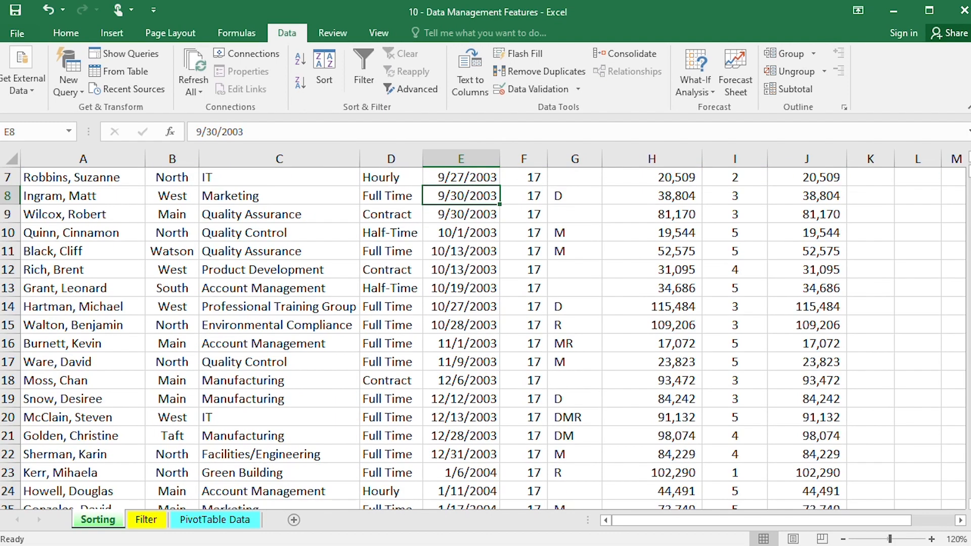
pyautogui.scroll(-3, 485, 334)
pyautogui.moveTo(970, 176); pyautogui.dragTo(968, 291)
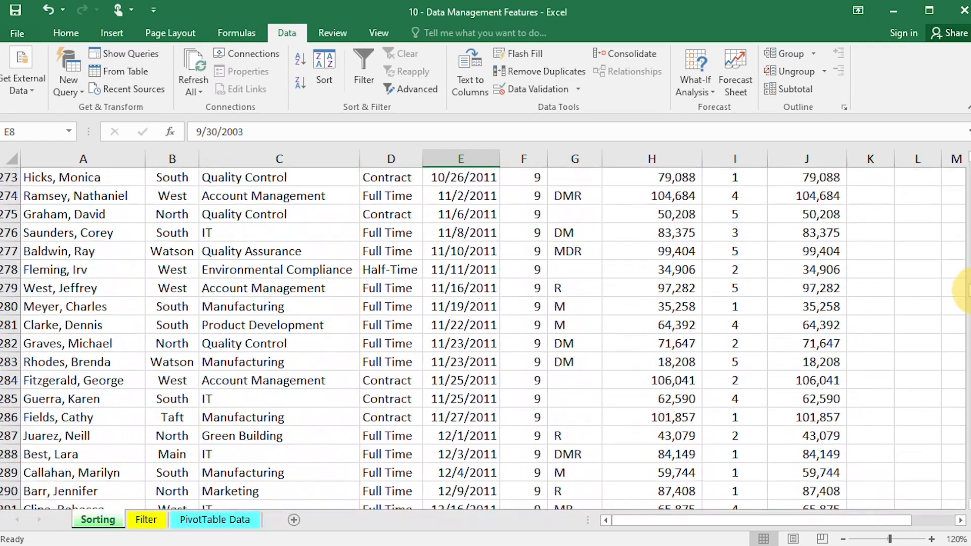
pyautogui.scroll(6, 966, 291)
pyautogui.moveTo(460, 417); pyautogui.dragTo(816, 419)
pyautogui.click(25, 417)
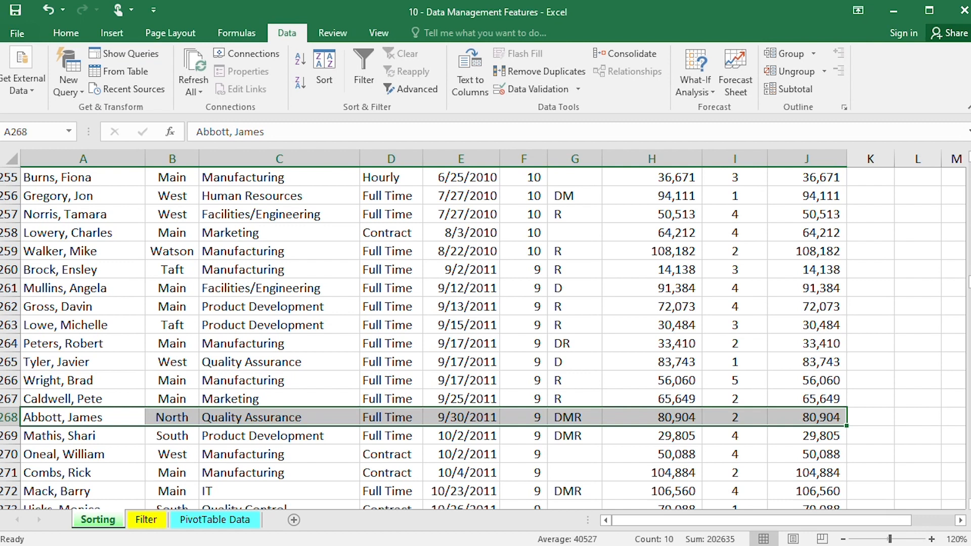
pyautogui.click(474, 419)
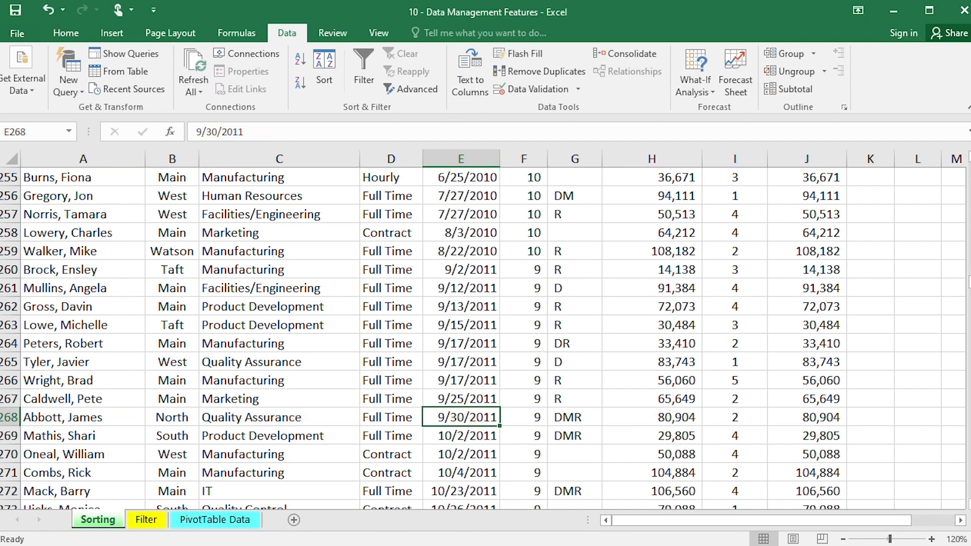
# Step: Sort the employee records by New Comp. from largest to smallest
pyautogui.moveTo(967, 281); pyautogui.dragTo(968, 172)
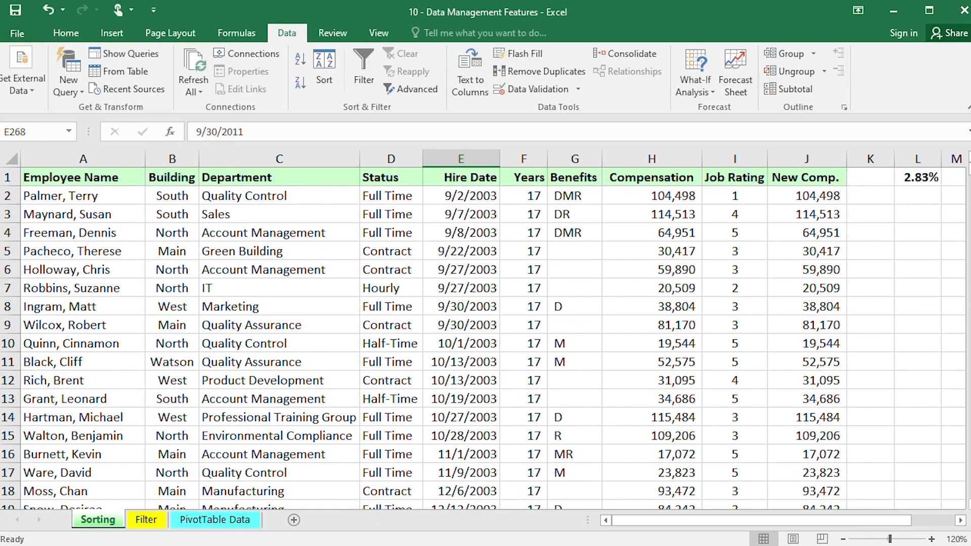
pyautogui.click(813, 196)
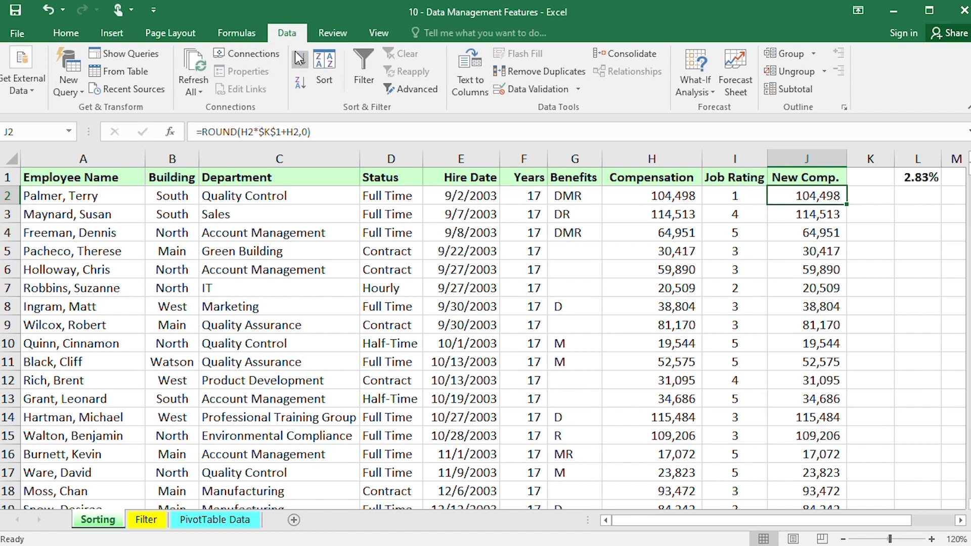
pyautogui.click(308, 86)
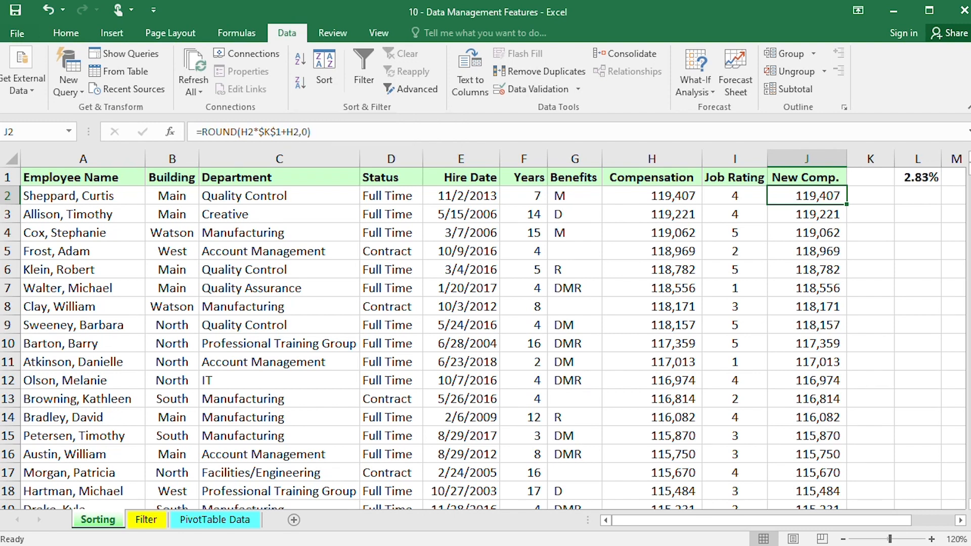
# Step: Sort the employee records by Years from largest to smallest, and re-sort them from smallest to largest
pyautogui.click(525, 198)
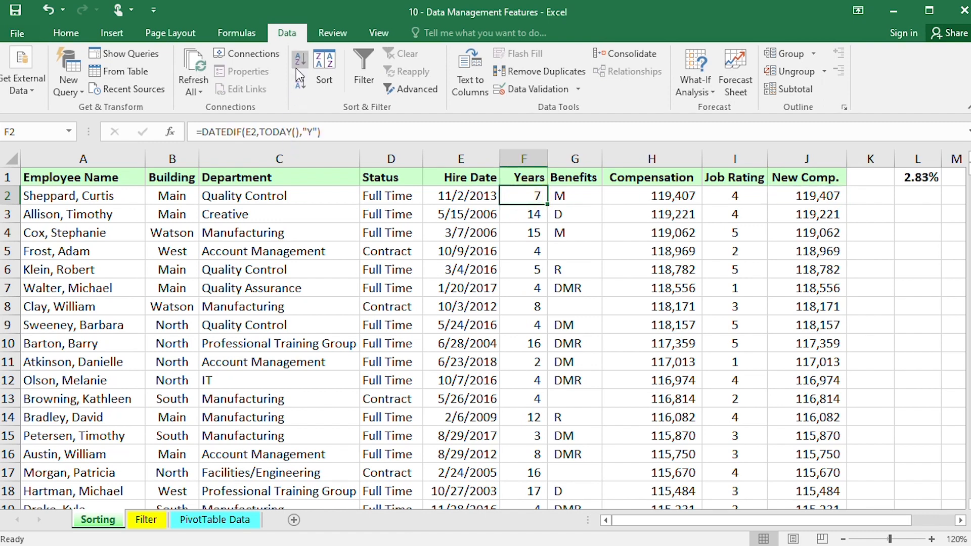
pyautogui.click(297, 83)
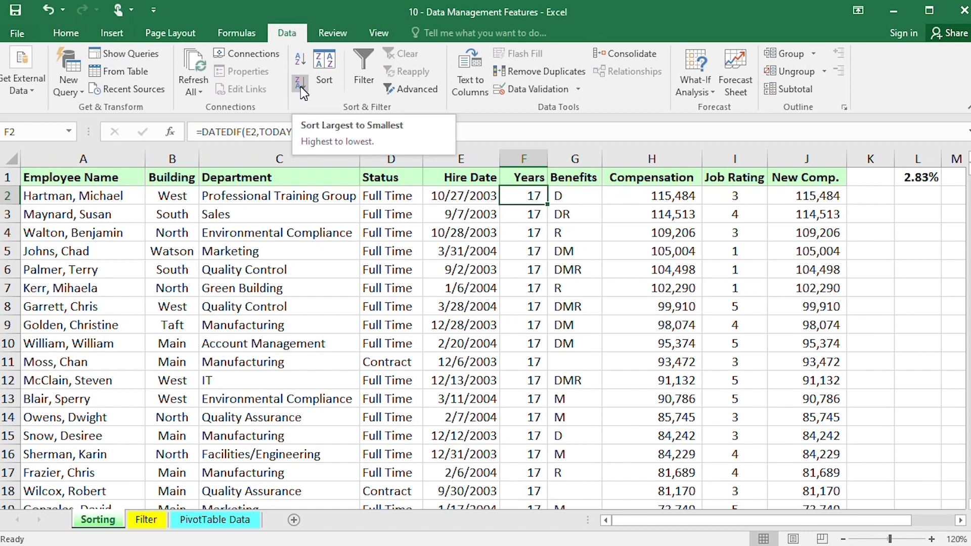
pyautogui.click(302, 58)
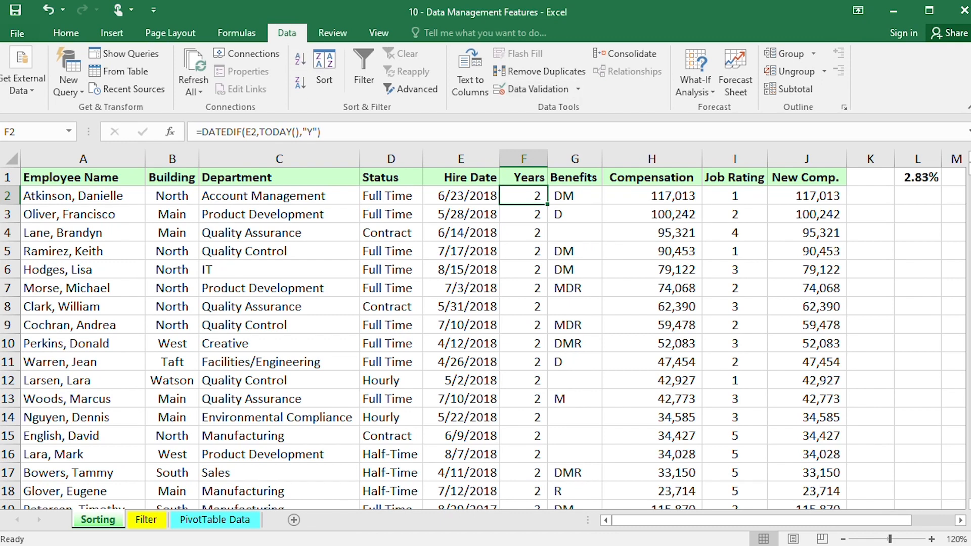
# Step: Examine how the 2.83% cell L1 sits beside the header row, selecting row 1 from L1 back to A1
pyautogui.click(903, 179)
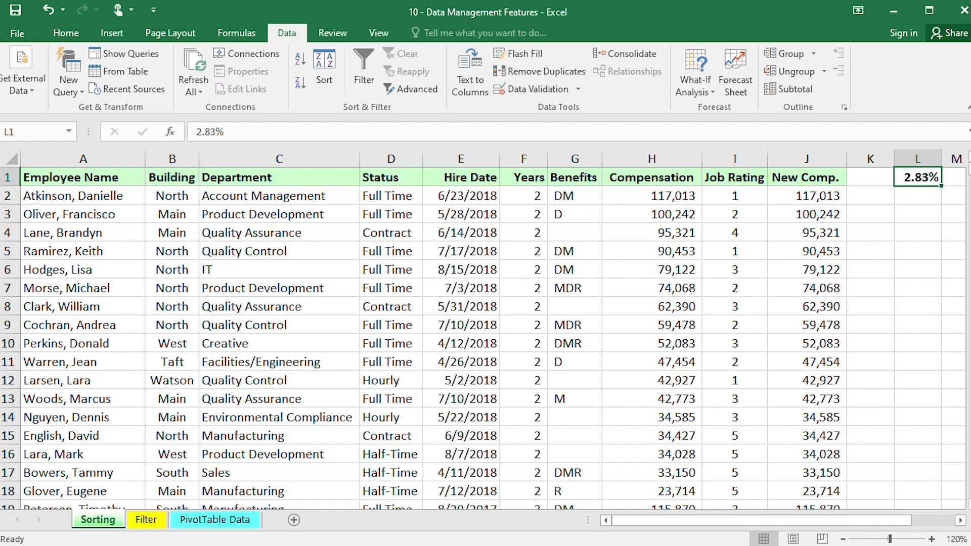
pyautogui.click(805, 177)
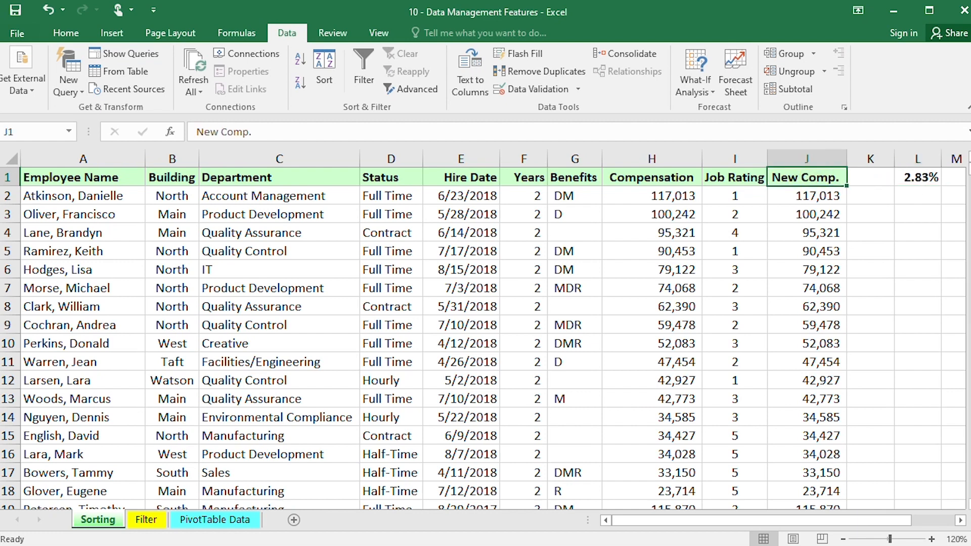
pyautogui.click(902, 177)
pyautogui.hotkey('shift', 'Left')
pyautogui.hotkey('shift', 'Left')
pyautogui.hotkey('shift', 'Left')
pyautogui.hotkey('shift', 'Left')
pyautogui.hotkey('shift', 'Left')
pyautogui.hotkey('shift', 'Left')
pyautogui.hotkey('shift', 'Left')
pyautogui.hotkey('shift', 'Left')
pyautogui.hotkey('shift', 'Left')
pyautogui.hotkey('shift', 'Left')
pyautogui.hotkey('shift', 'Left')
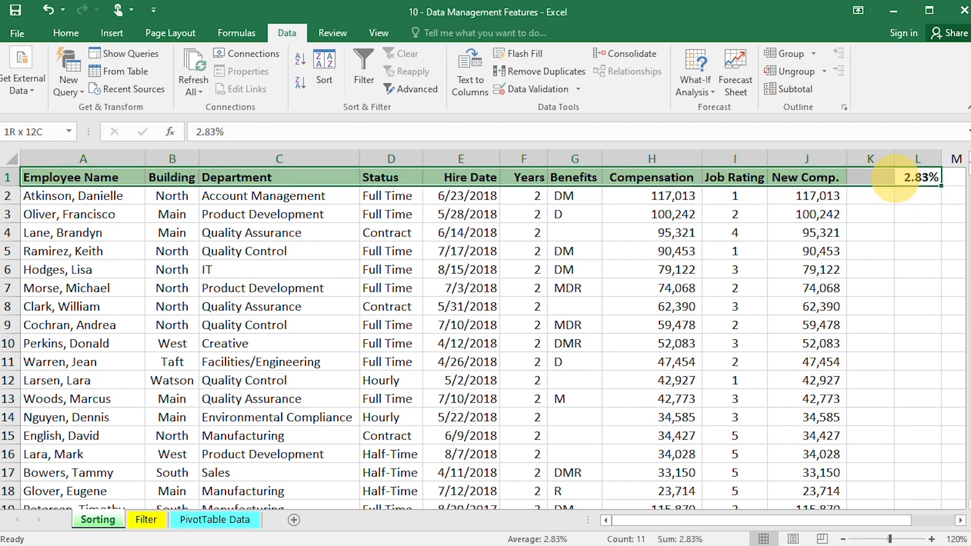
# Step: Examine the employee data in columns A to J and the blank column K separating it from cell L1
pyautogui.moveTo(66, 214); pyautogui.dragTo(837, 506)
pyautogui.moveTo(76, 196); pyautogui.dragTo(821, 445)
pyautogui.moveTo(806, 158); pyautogui.dragTo(108, 148)
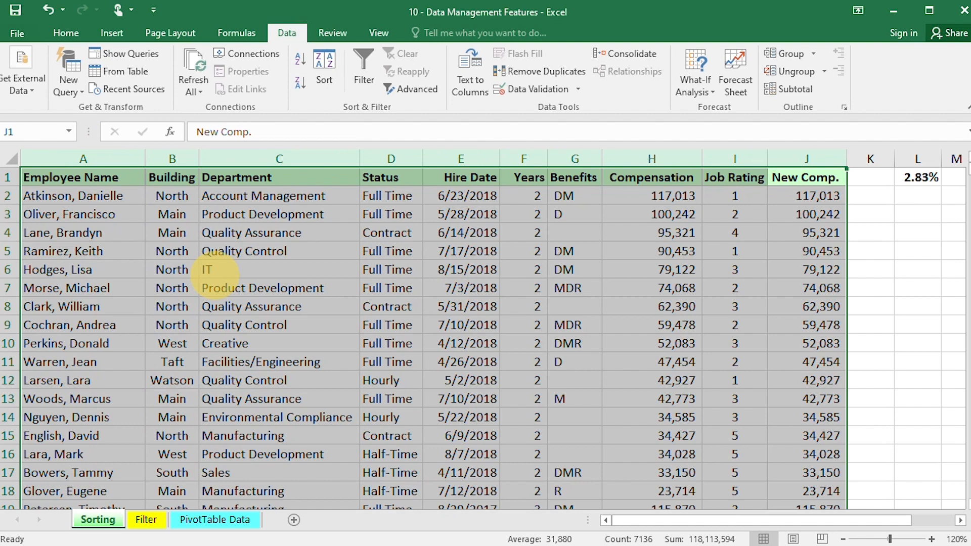
pyautogui.click(870, 306)
pyautogui.click(870, 159)
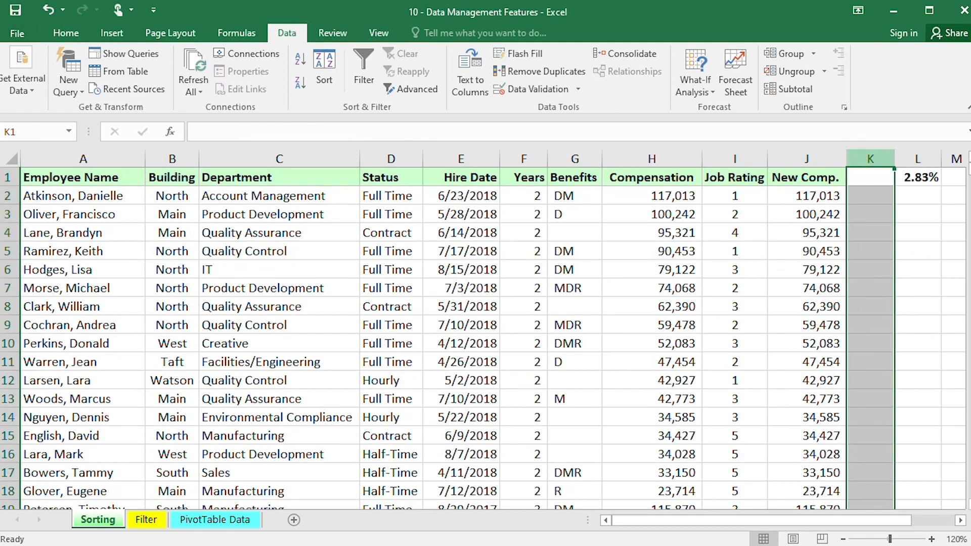
pyautogui.moveTo(918, 177); pyautogui.dragTo(856, 423)
pyautogui.click(888, 394)
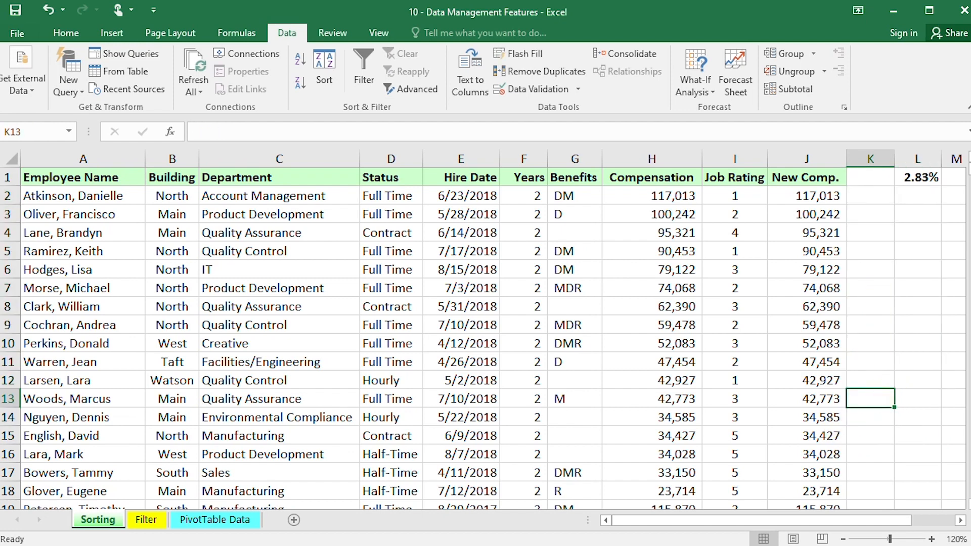
pyautogui.moveTo(870, 196); pyautogui.dragTo(894, 314)
pyautogui.moveTo(807, 159); pyautogui.dragTo(33, 159)
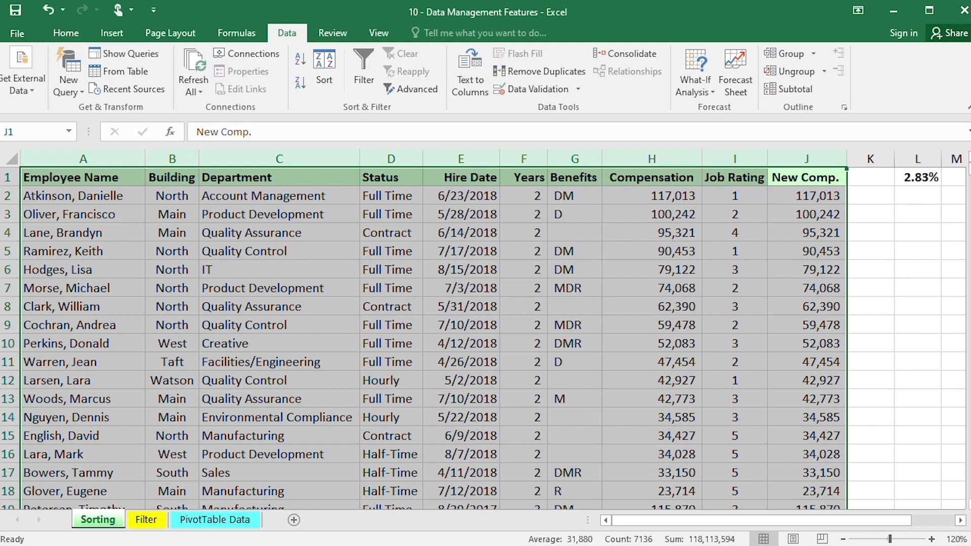
pyautogui.click(488, 328)
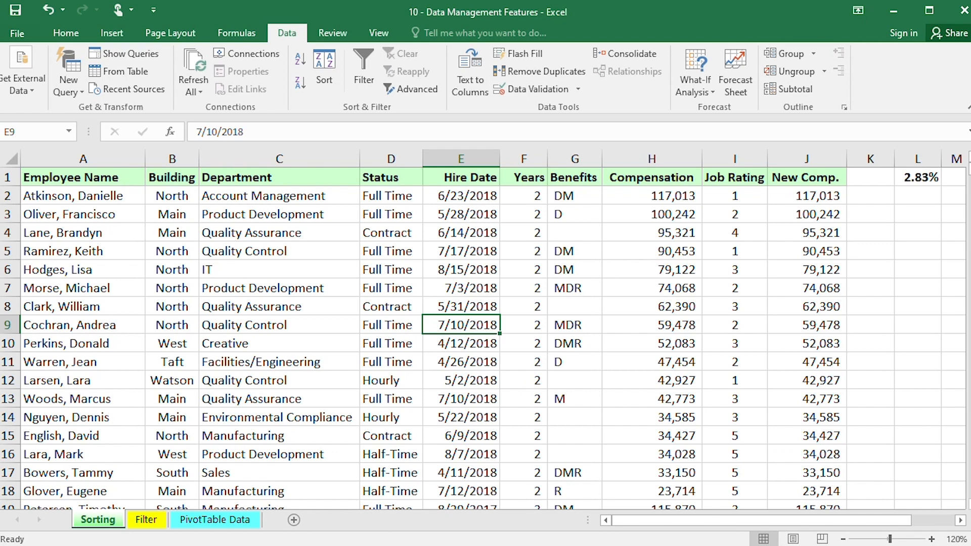
# Step: Undo the last sort, and turn on filtering for the employee list on the Filter sheet
pyautogui.hotkey('ctrl', 'z')
pyautogui.click(156, 525)
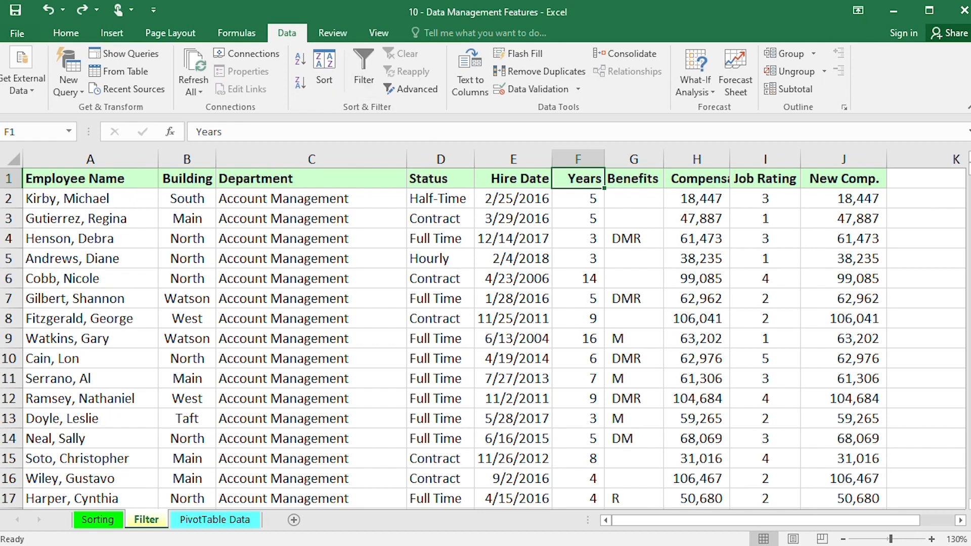
pyautogui.click(578, 239)
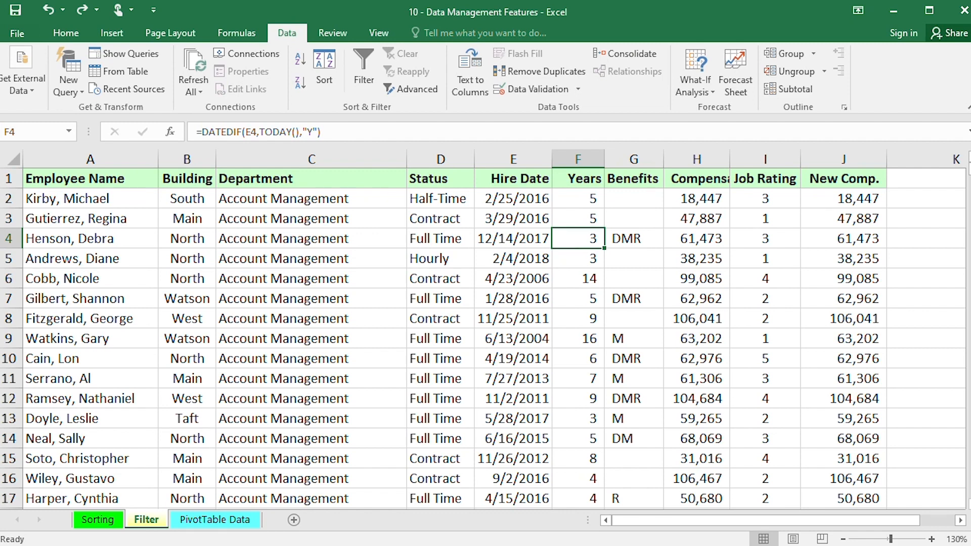
pyautogui.click(369, 78)
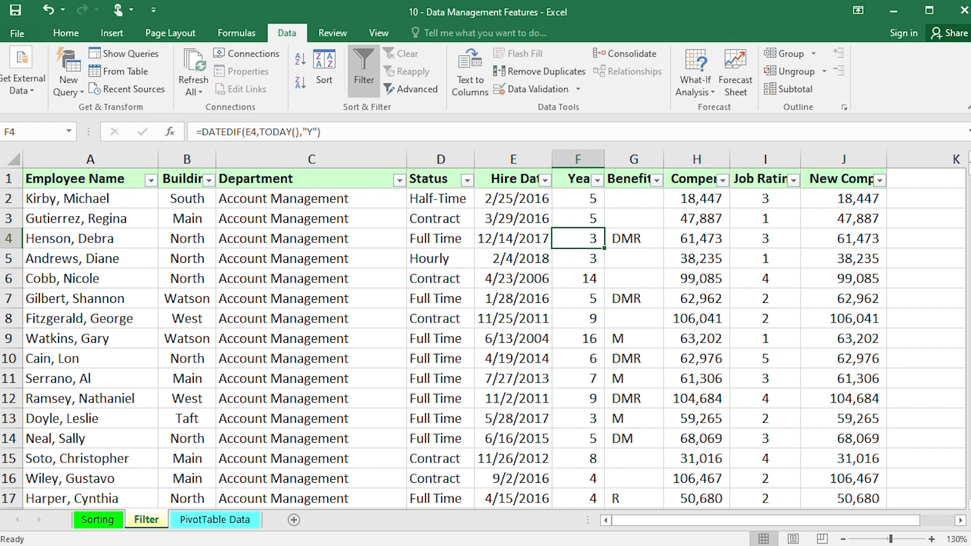
# Step: Filter the Years column with a Between number filter, greater than or equal to 5 and less than or equal to 10
pyautogui.click(597, 180)
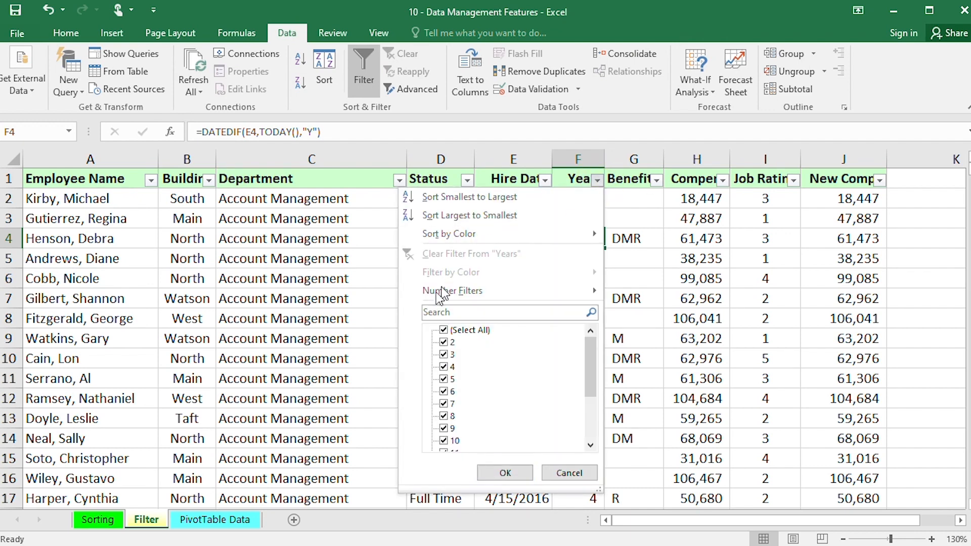
pyautogui.moveTo(440, 296)
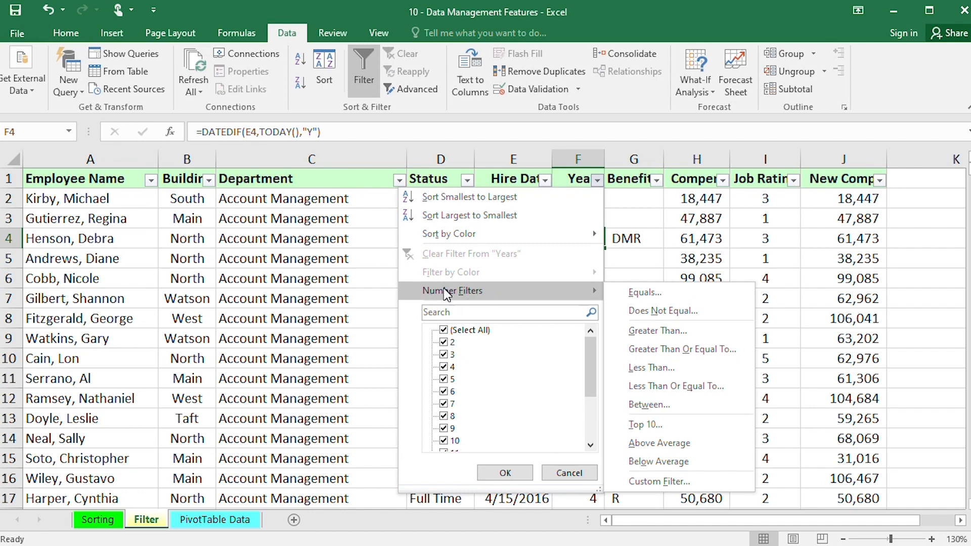
pyautogui.click(661, 409)
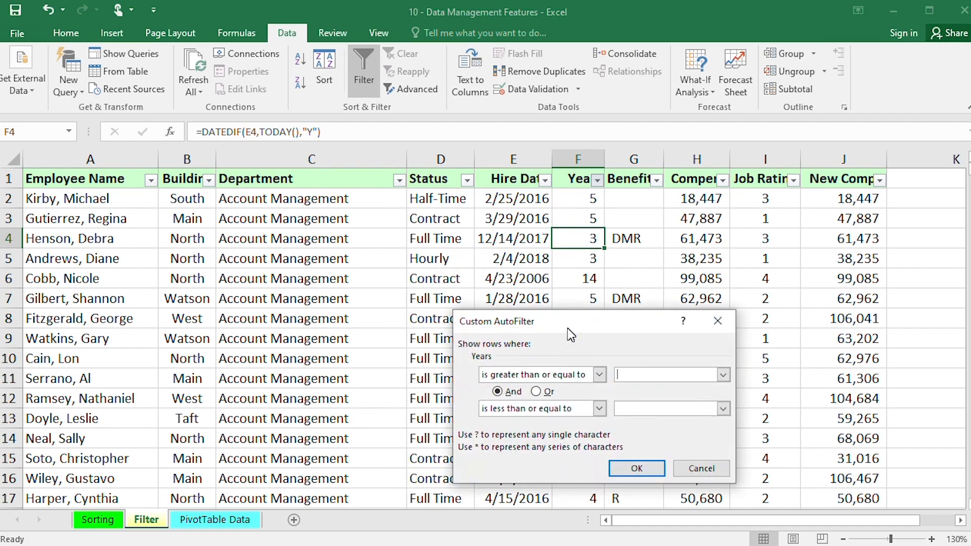
pyautogui.moveTo(567, 324); pyautogui.dragTo(366, 246)
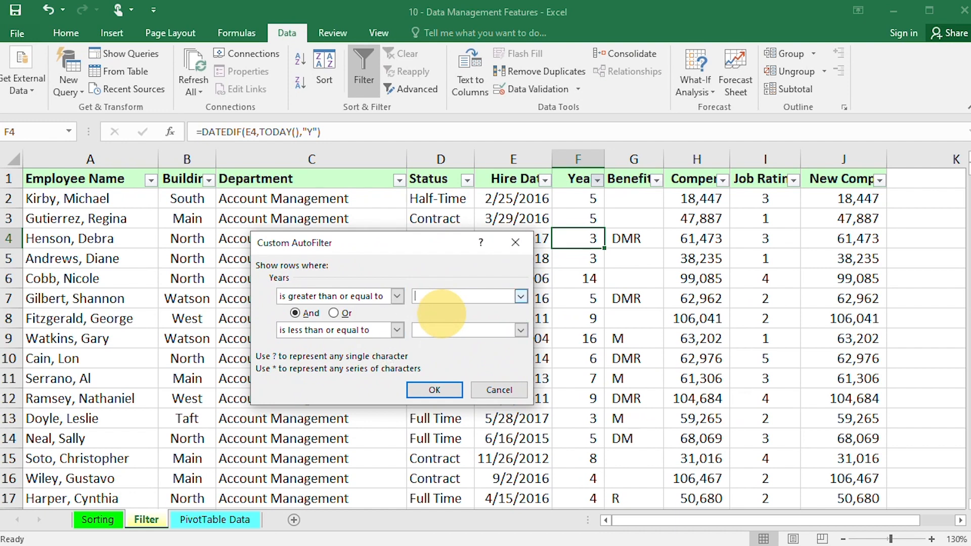
pyautogui.click(420, 296)
pyautogui.write('5')
pyautogui.click(434, 329)
pyautogui.write('10')
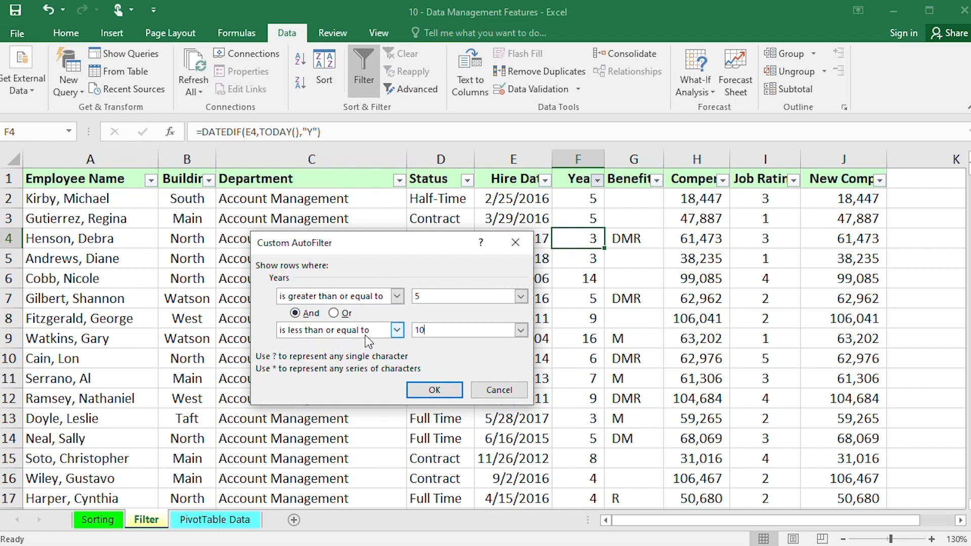
pyautogui.click(397, 330)
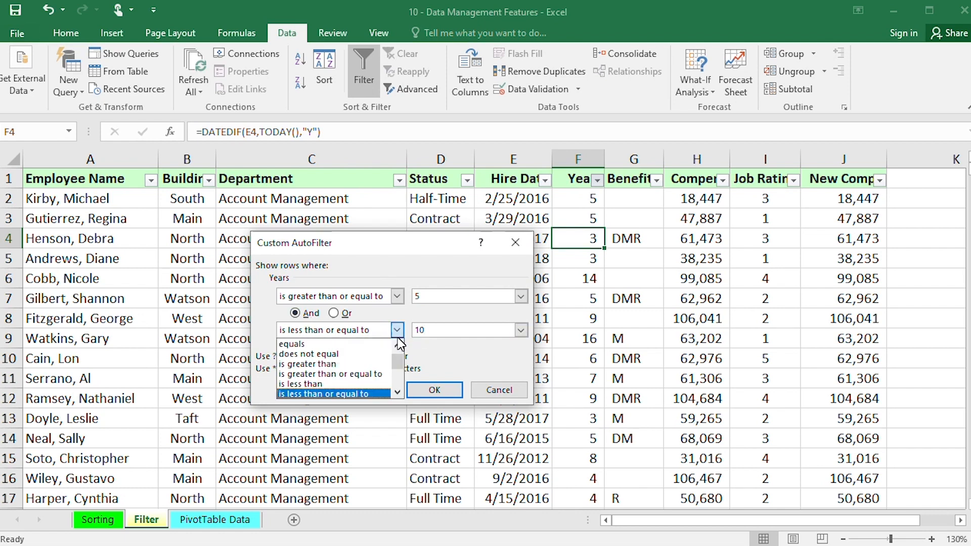
pyautogui.click(397, 330)
pyautogui.click(397, 297)
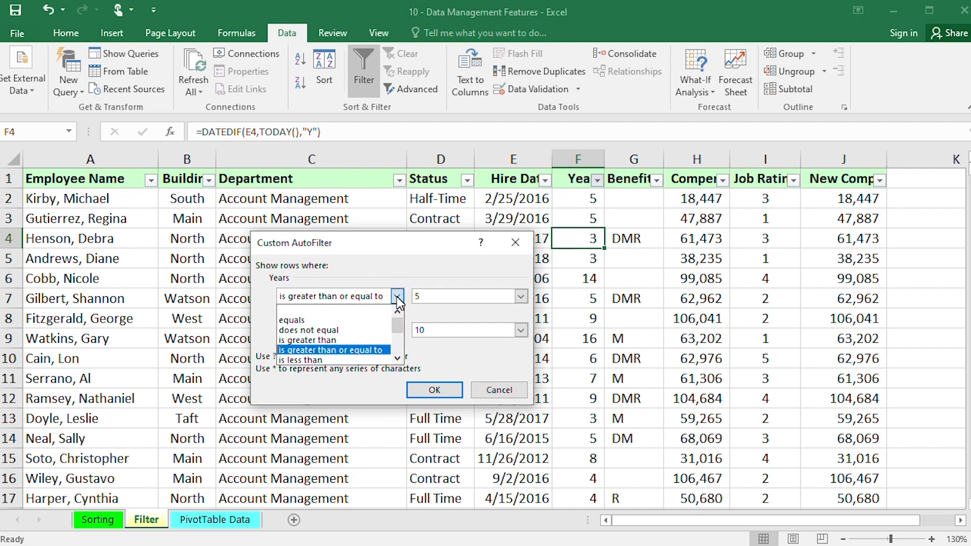
pyautogui.click(397, 297)
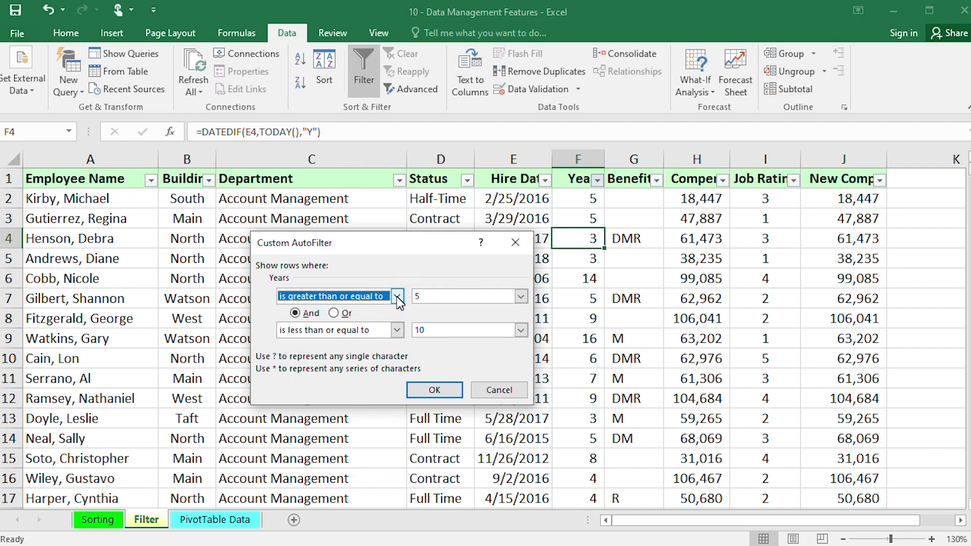
pyautogui.click(444, 391)
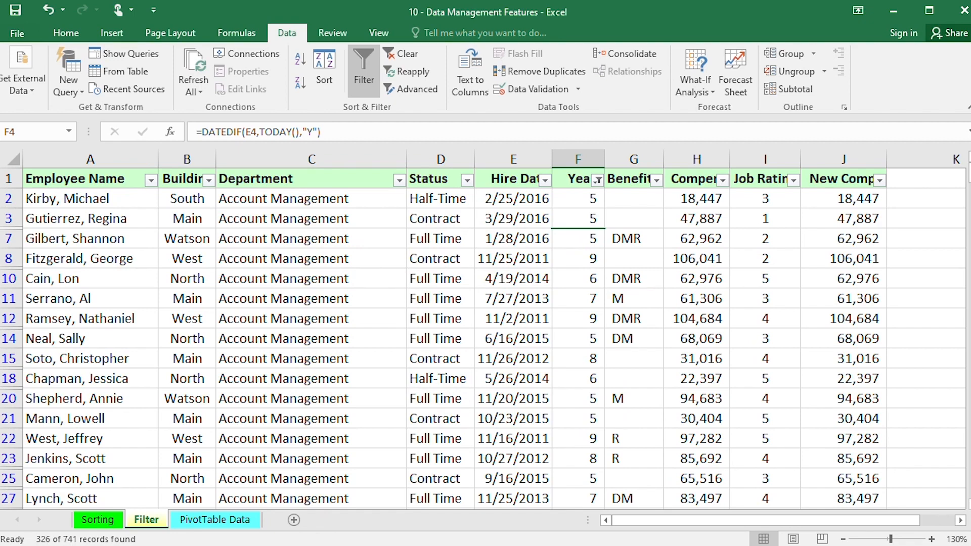
# Step: Look through the filtered records to check that the Years values lie between 5 and 10
pyautogui.scroll(-8, 483, 339)
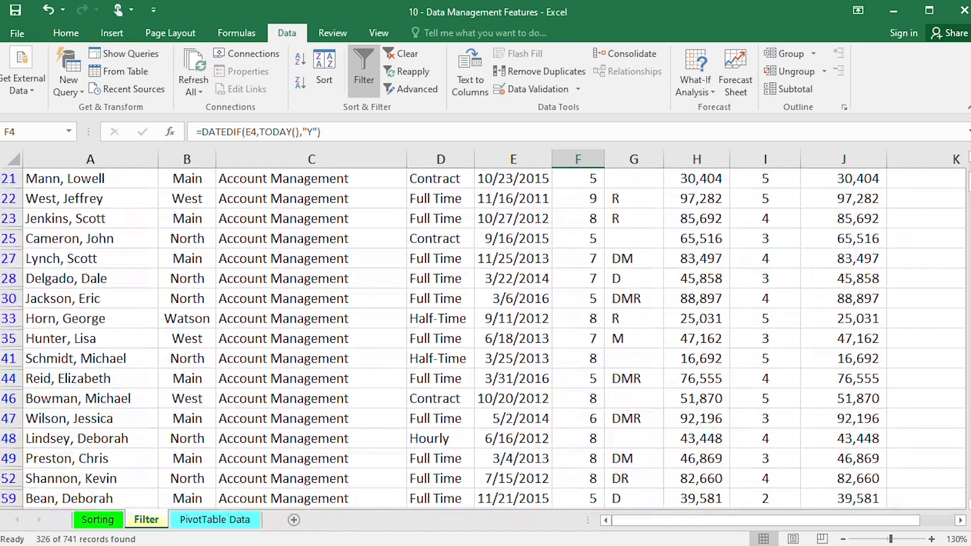
pyautogui.scroll(-2, 483, 339)
pyautogui.click(578, 319)
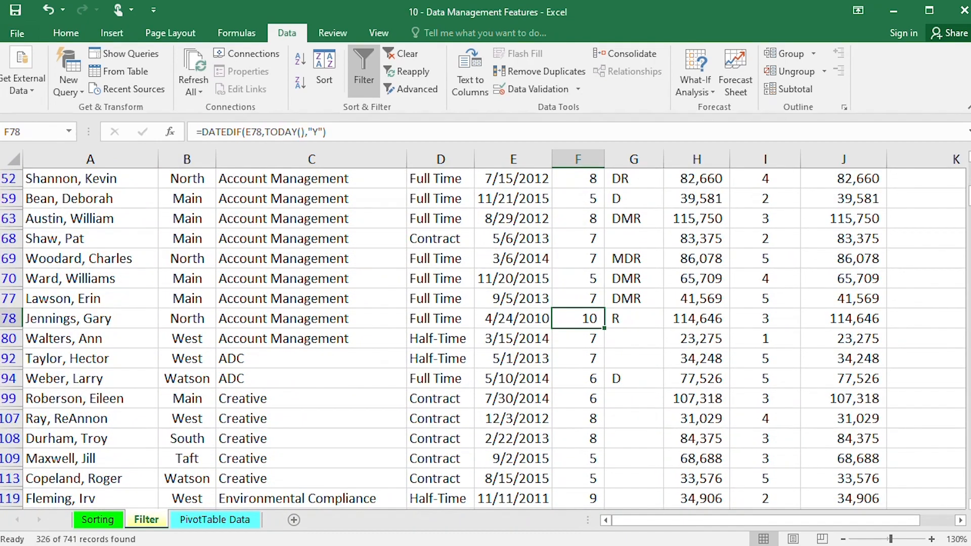
pyautogui.scroll(-1, 578, 319)
pyautogui.scroll(-7, 440, 339)
pyautogui.scroll(9, 440, 339)
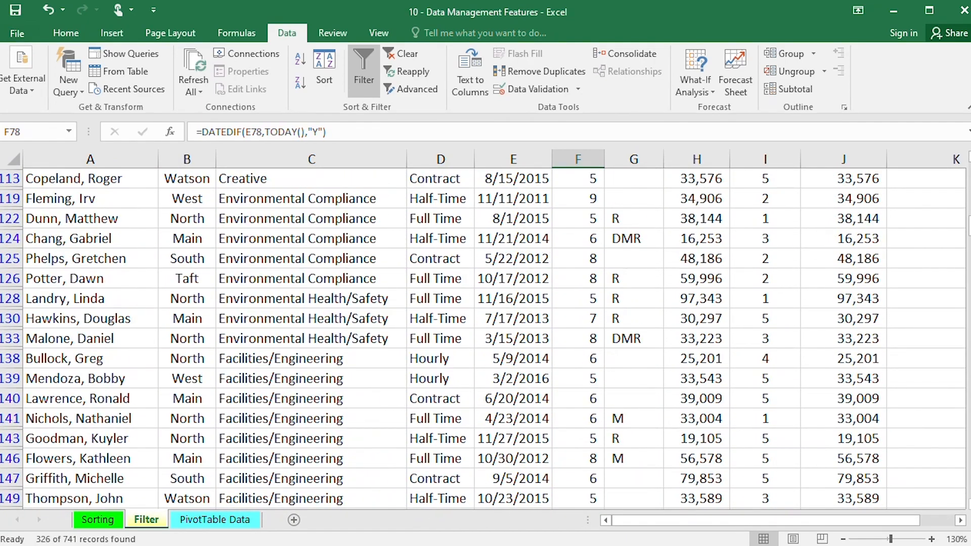
pyautogui.scroll(8, 483, 338)
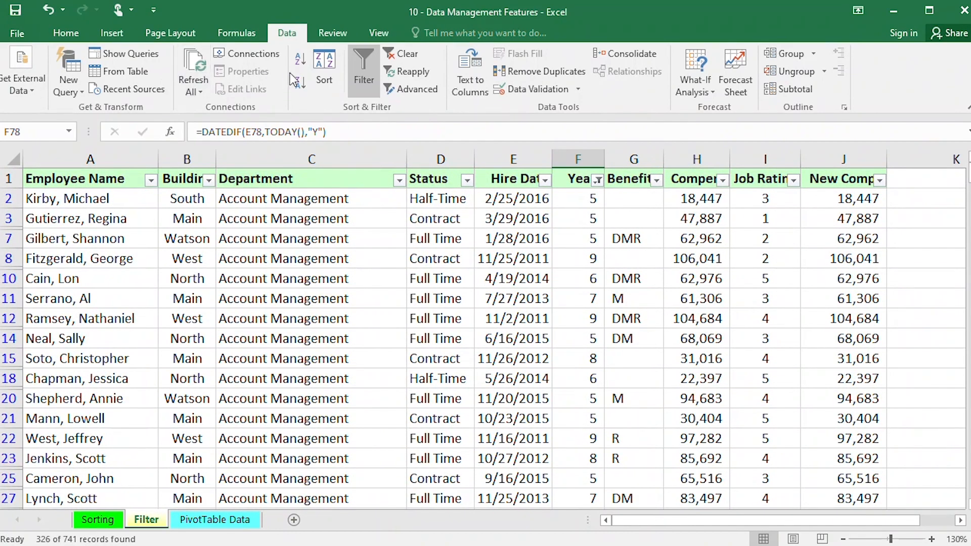
# Step: Sort the filtered records by Years from smallest to largest and check their order
pyautogui.click(578, 259)
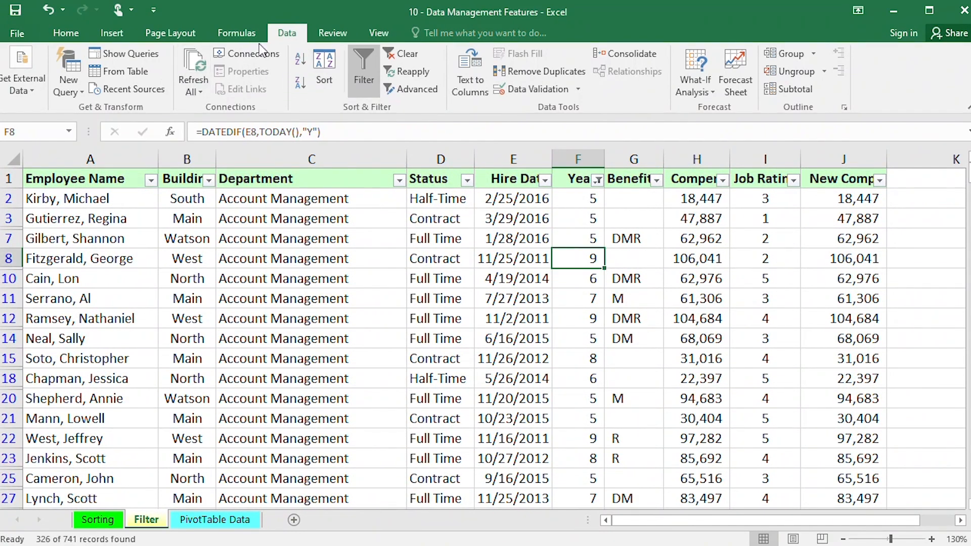
pyautogui.click(293, 60)
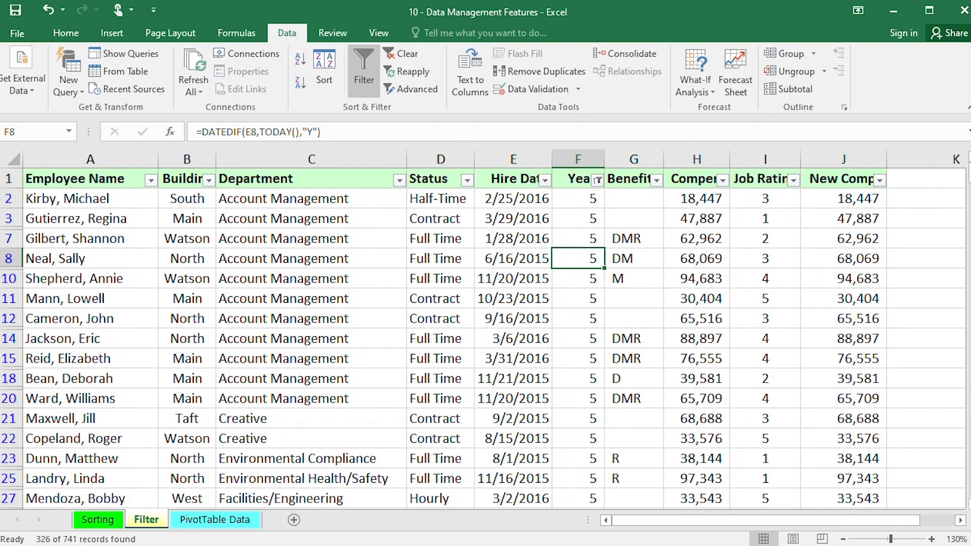
pyautogui.scroll(-15, 485, 334)
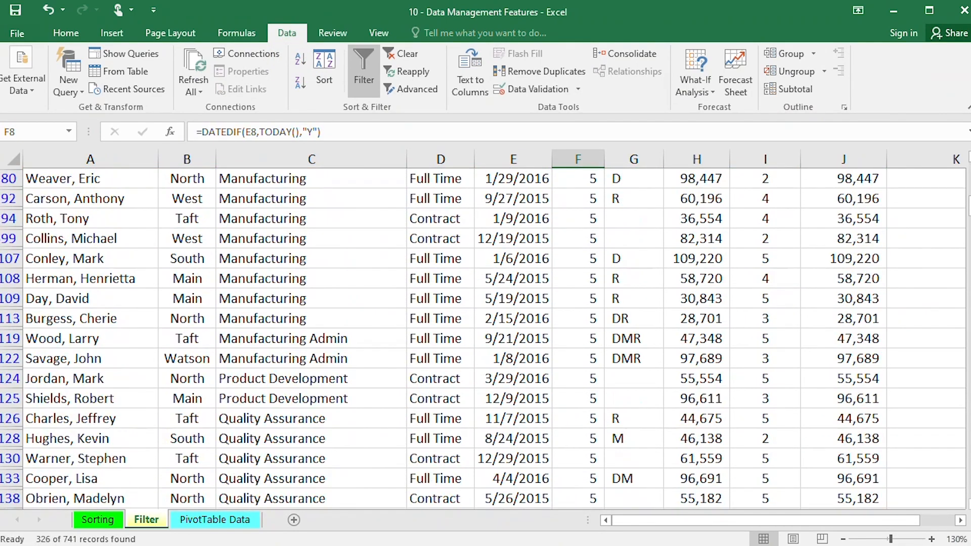
pyautogui.scroll(-3, 486, 334)
pyautogui.scroll(3, 486, 334)
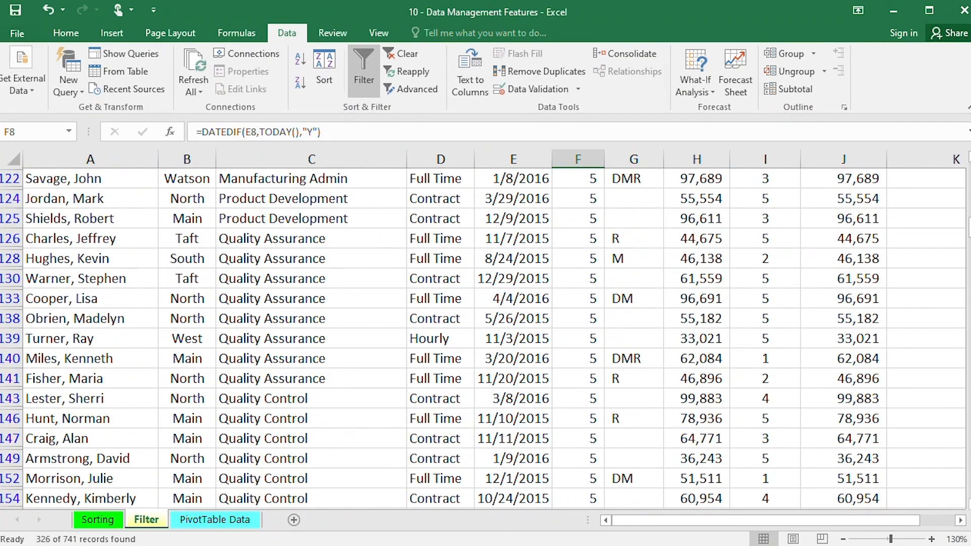
pyautogui.scroll(15, 485, 333)
# Step: Sort the filtered records by Years from largest to smallest, and turn off the filter
pyautogui.click(578, 218)
pyautogui.click(296, 84)
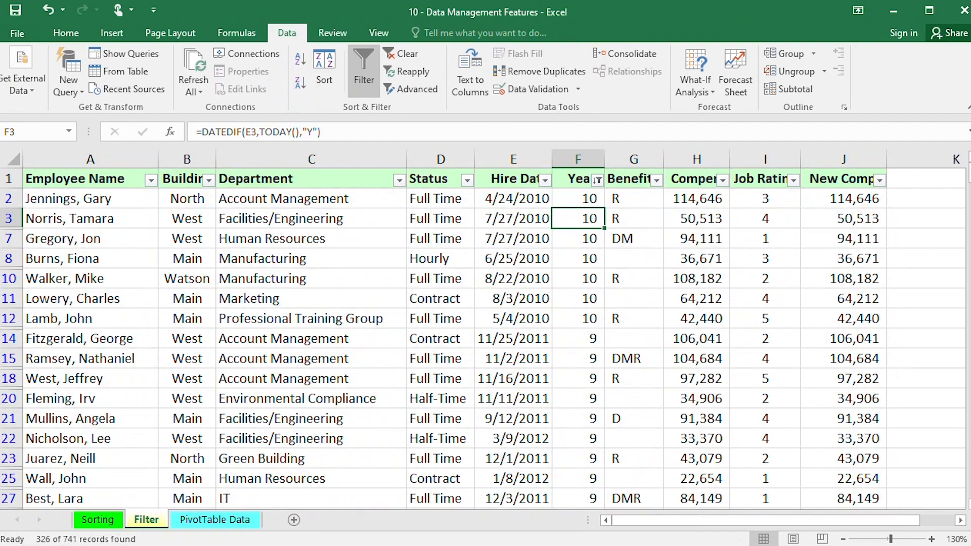
pyautogui.scroll(-3, 485, 334)
pyautogui.scroll(3, 485, 334)
pyautogui.click(578, 358)
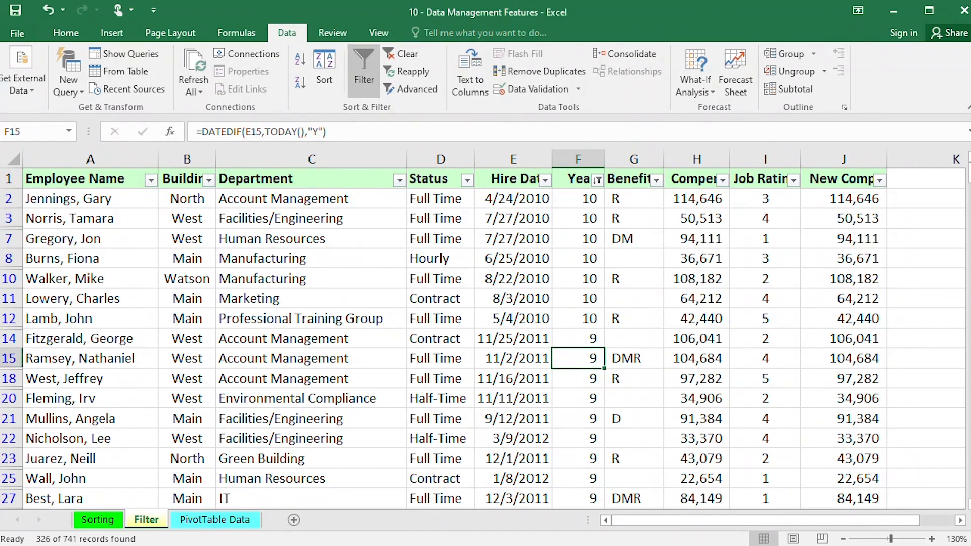
pyautogui.click(366, 72)
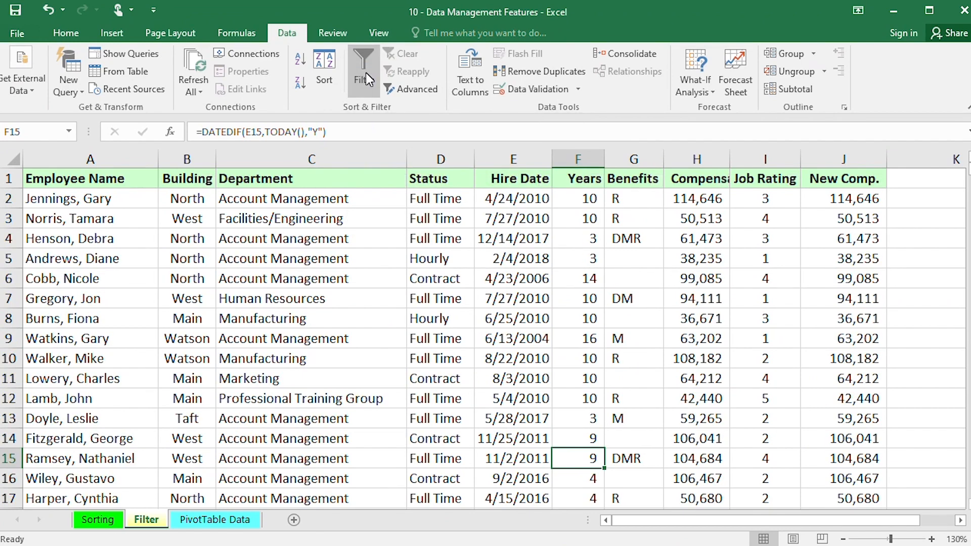